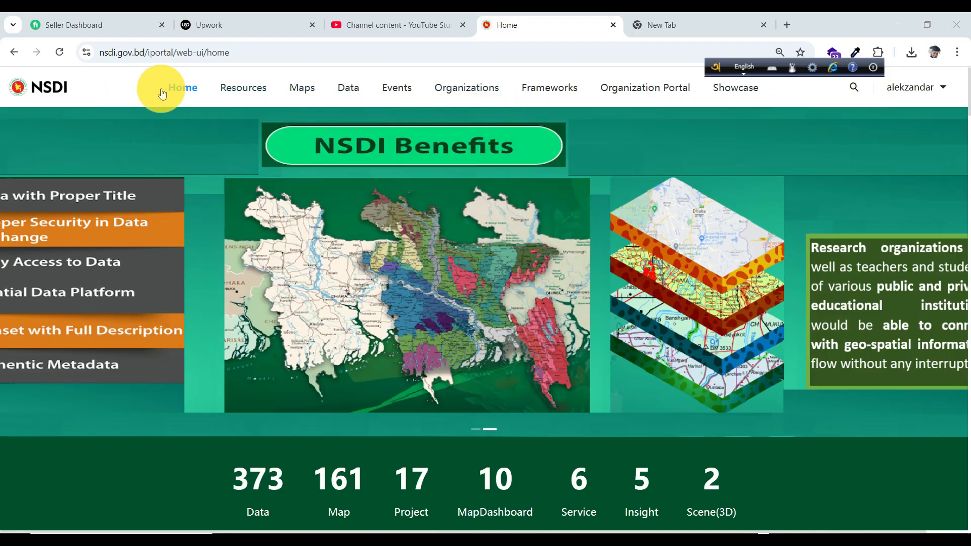
# Open the Insights resources of the NSDI portal and create a new Insights project.
pyautogui.moveTo(734, 92)
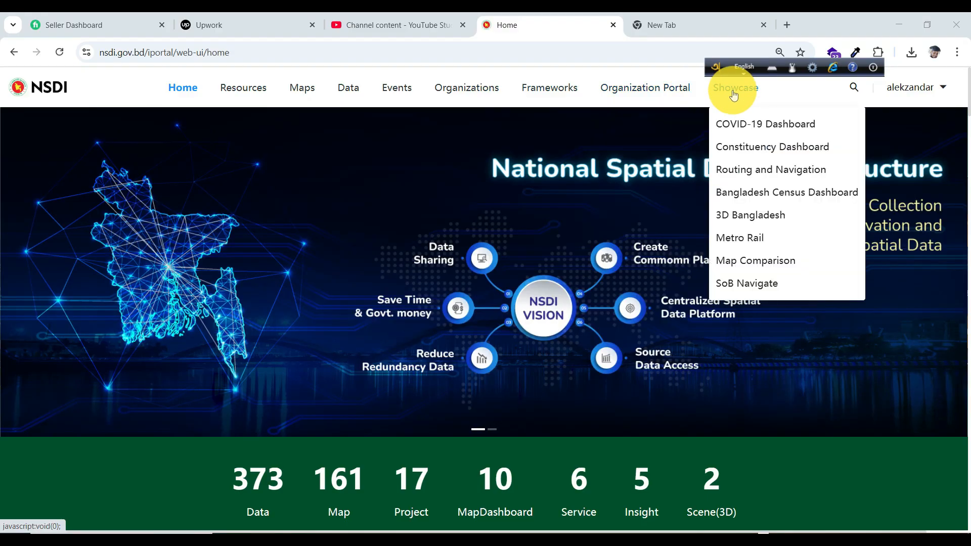
pyautogui.moveTo(255, 88)
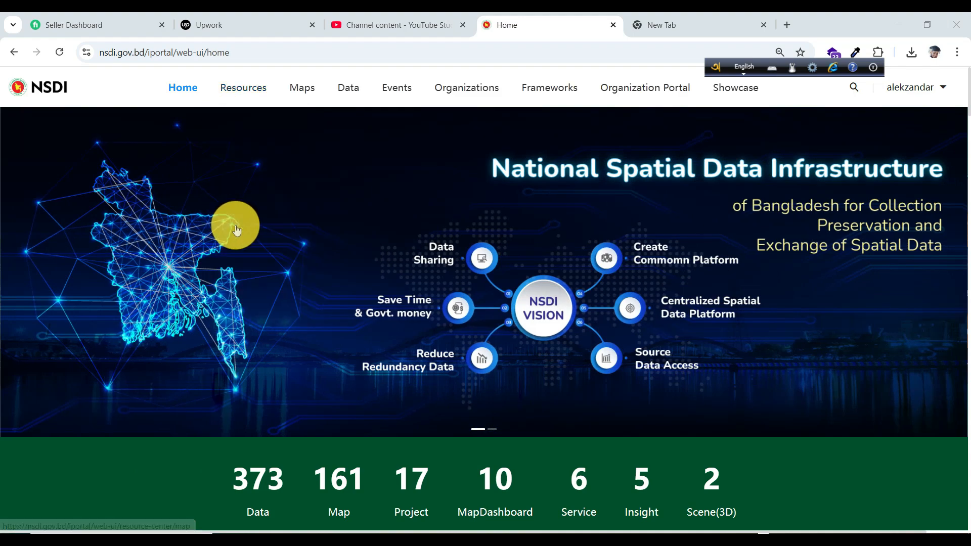
pyautogui.moveTo(246, 94)
pyautogui.click(238, 240)
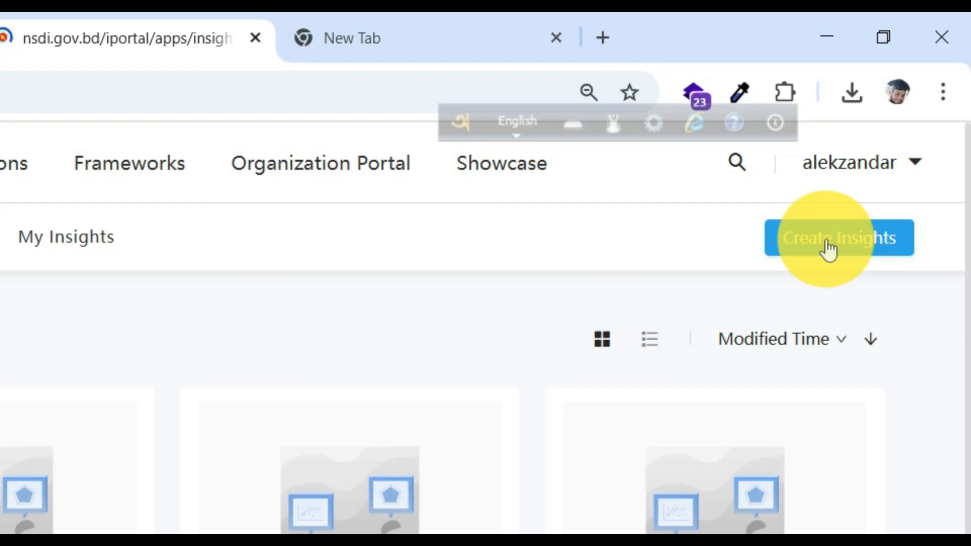
pyautogui.click(828, 248)
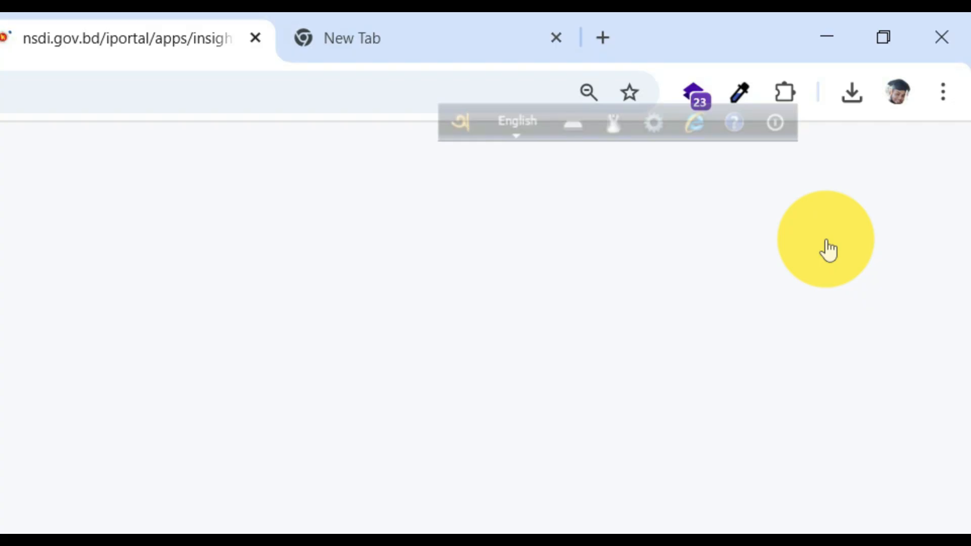
# Move the floating Avro Keyboard bar clear of the workbench's Add Views and Save controls.
pyautogui.click(459, 118)
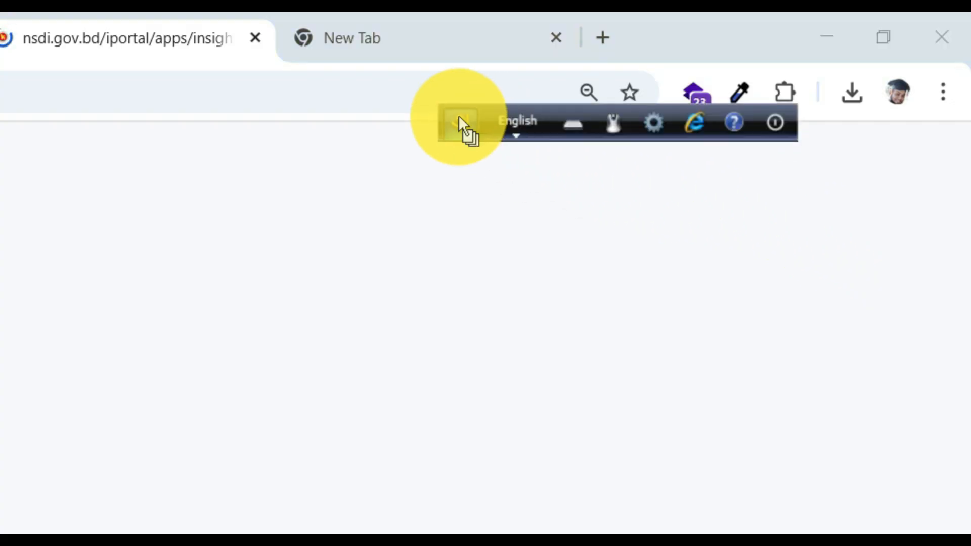
pyautogui.moveTo(459, 117); pyautogui.dragTo(266, 99)
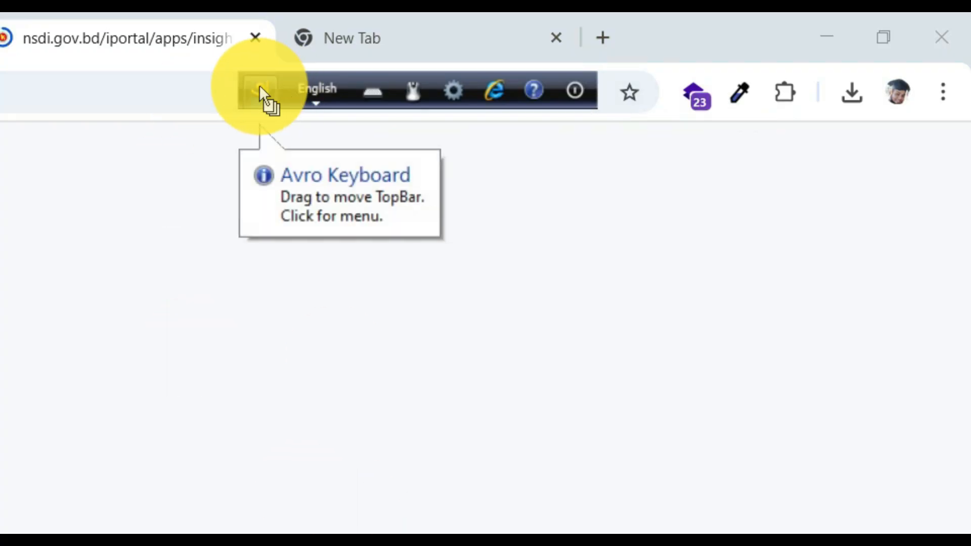
pyautogui.moveTo(259, 85); pyautogui.dragTo(242, 85)
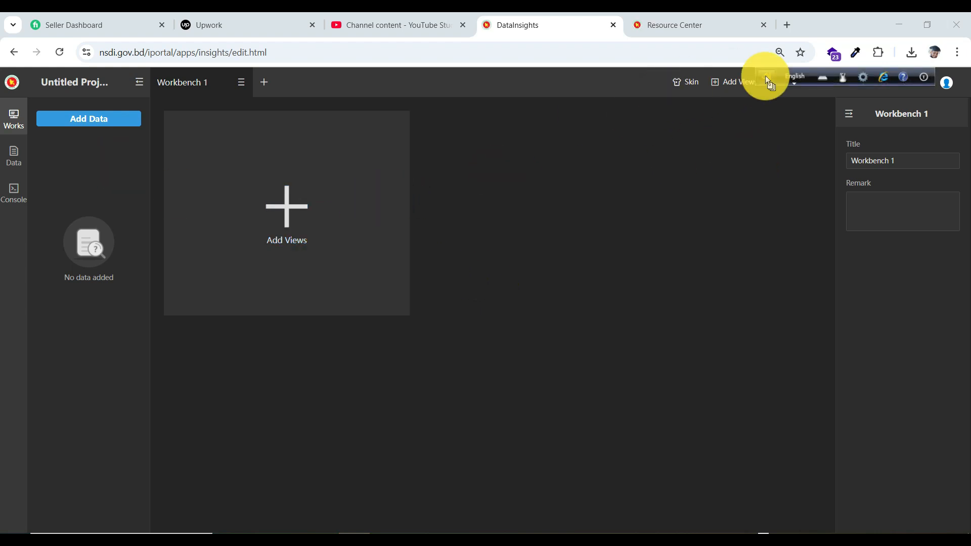
pyautogui.moveTo(765, 75); pyautogui.dragTo(536, 77)
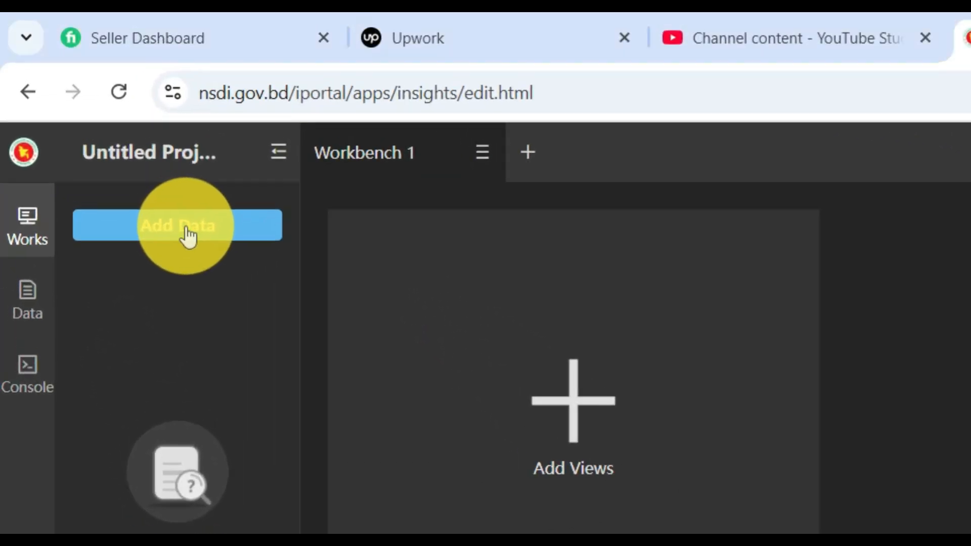
# Add the Coast Upazila SHP dataset from My Data to the project and enlarge its map view.
pyautogui.click(92, 119)
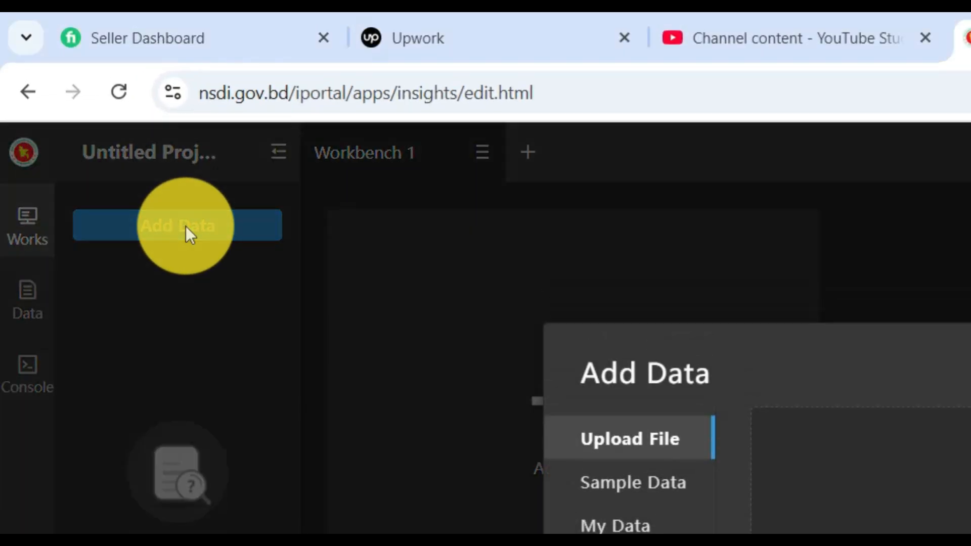
pyautogui.click(675, 493)
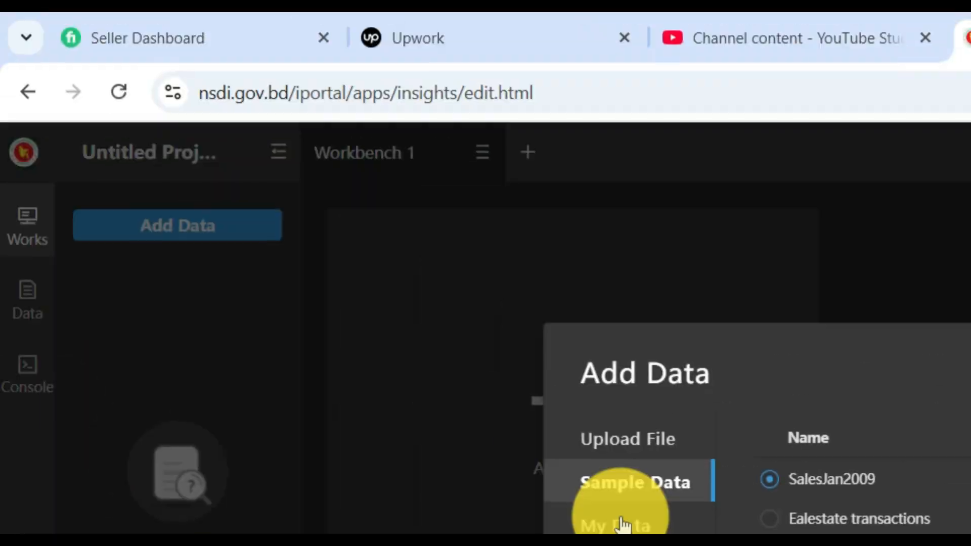
pyautogui.click(137, 263)
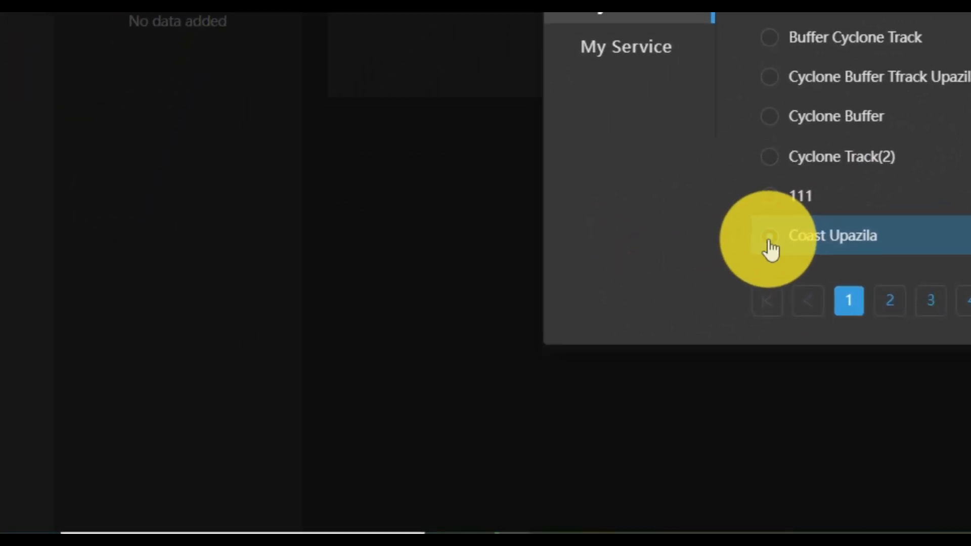
pyautogui.click(768, 241)
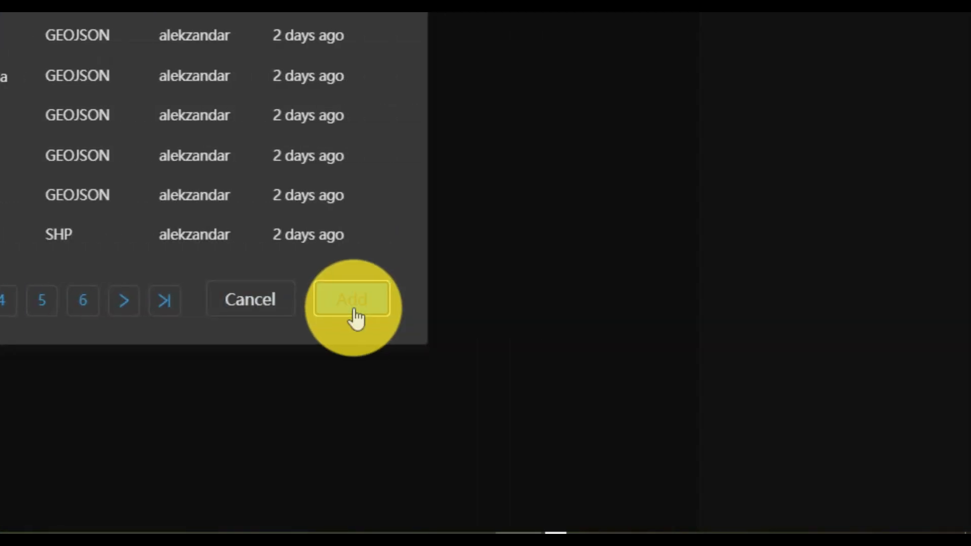
pyautogui.click(723, 304)
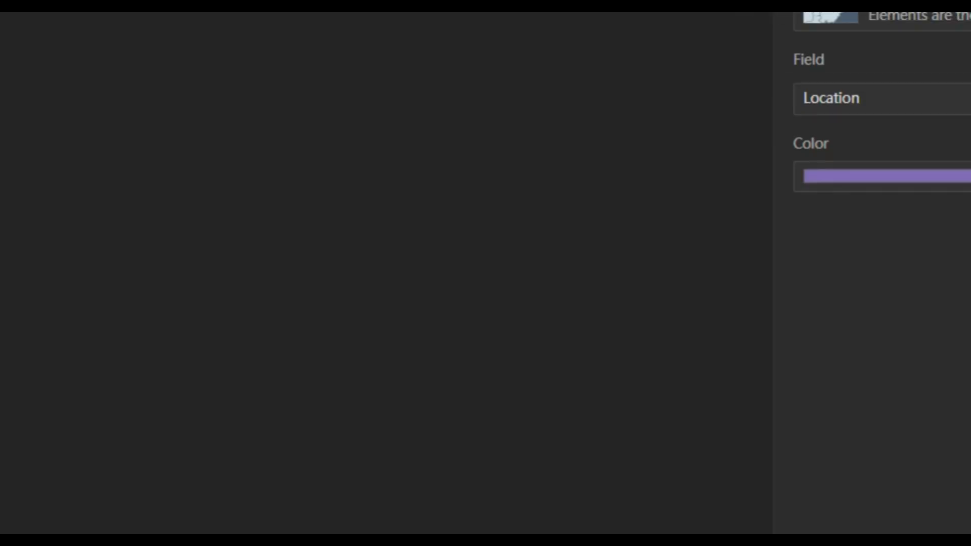
pyautogui.moveTo(163, 263); pyautogui.dragTo(288, 545)
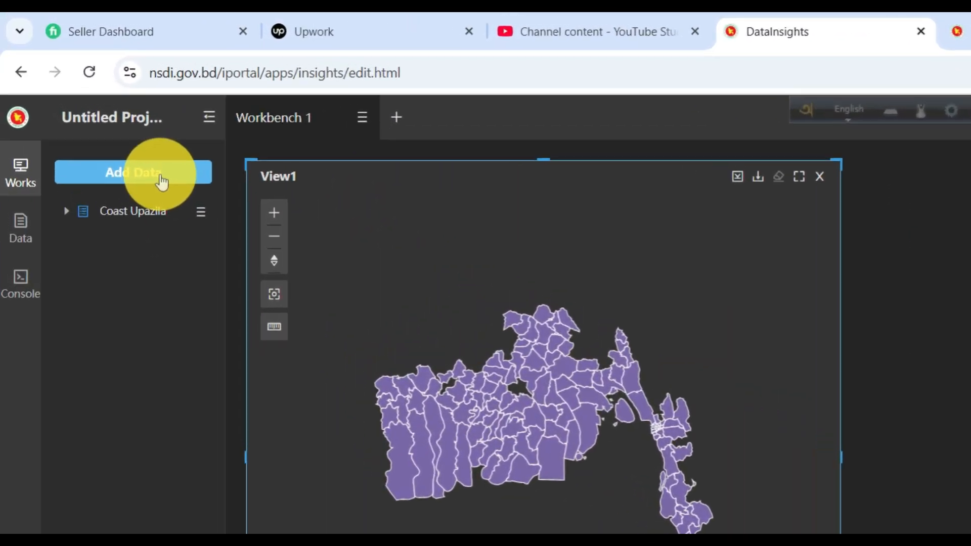
# Add the Cyclone Track(2) GEOJSON dataset from My Data, with Longitude & latitude as the file CRS.
pyautogui.click(107, 120)
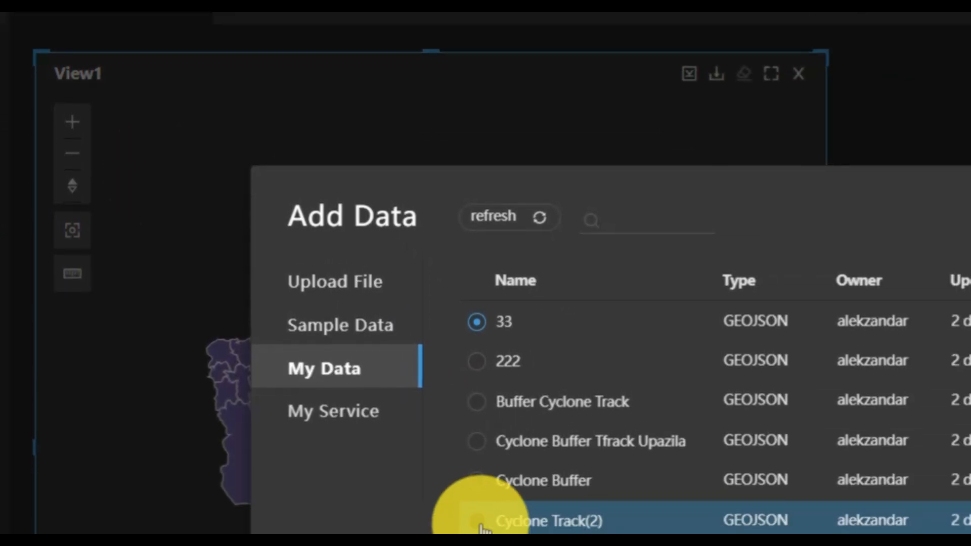
pyautogui.click(286, 417)
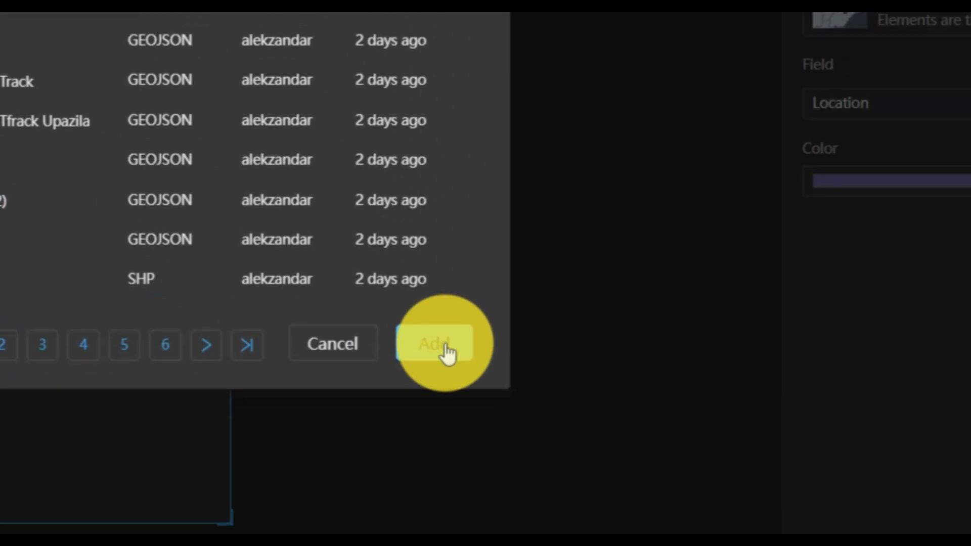
pyautogui.click(363, 301)
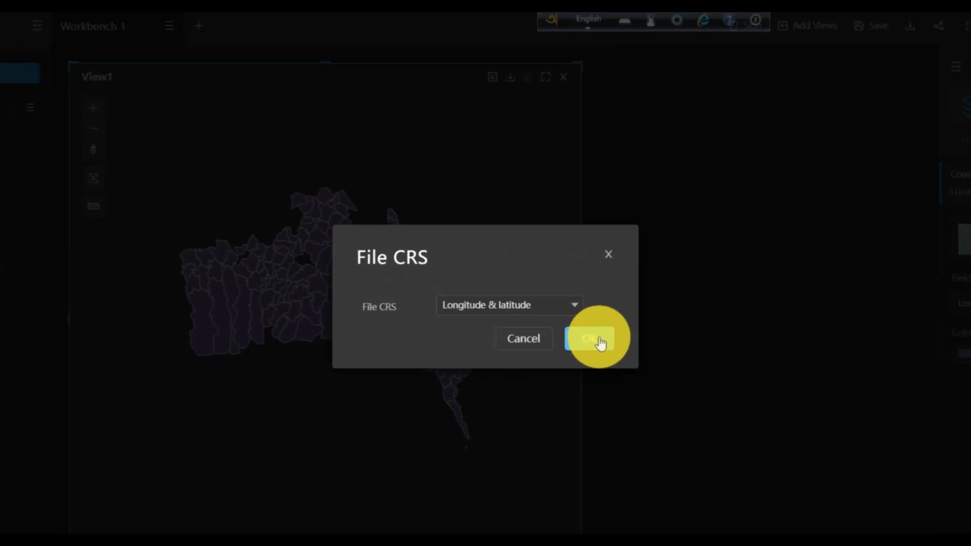
pyautogui.click(600, 344)
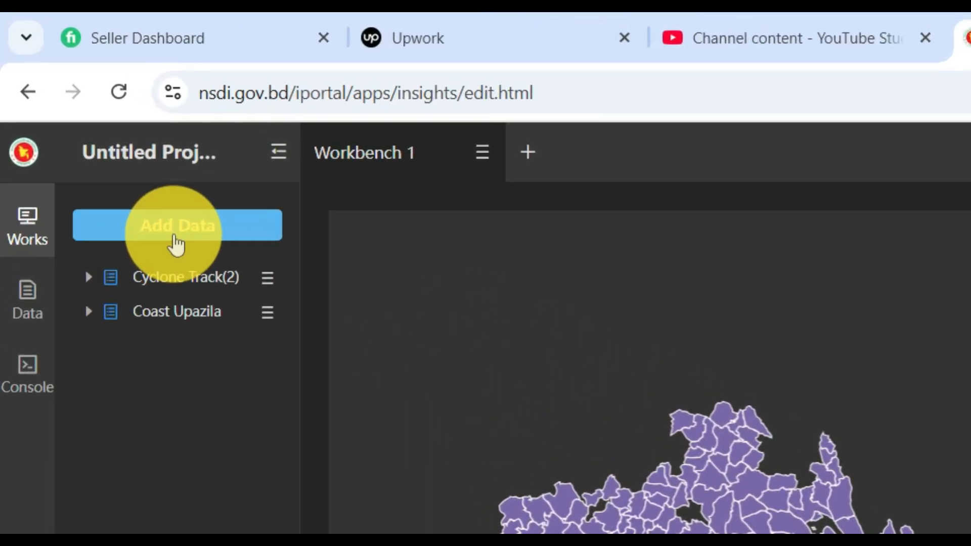
# Add the Cyclone Shelters(1) SHP dataset from the second page of My Data to the project.
pyautogui.click(93, 128)
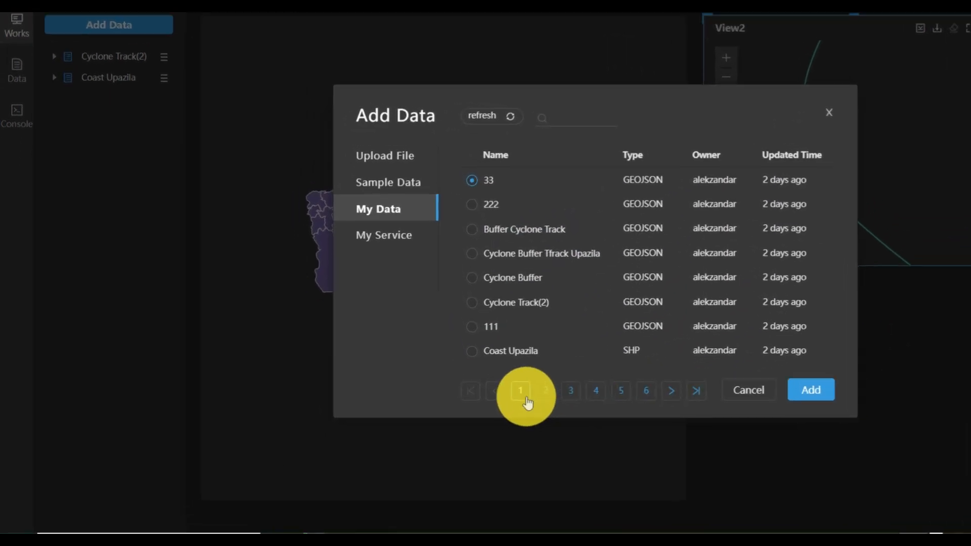
pyautogui.click(545, 391)
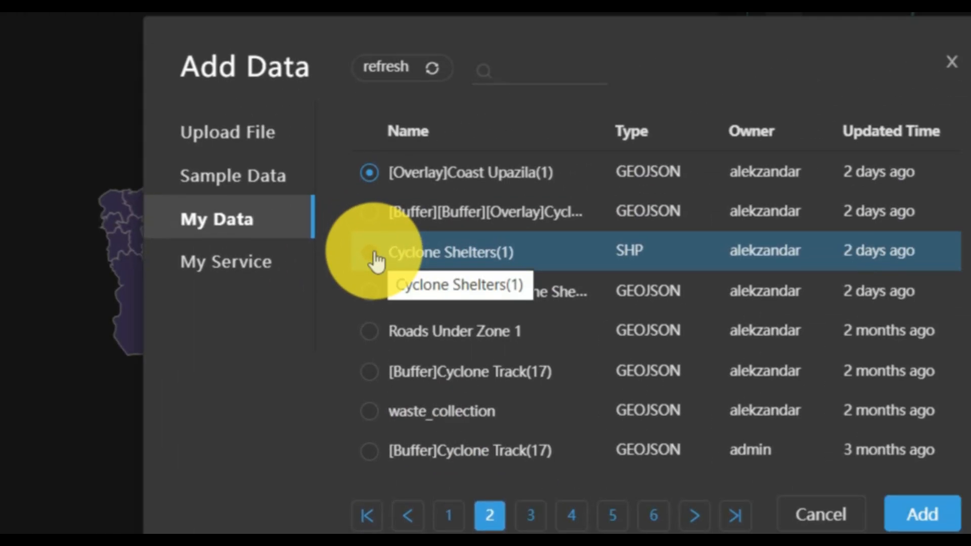
pyautogui.click(613, 123)
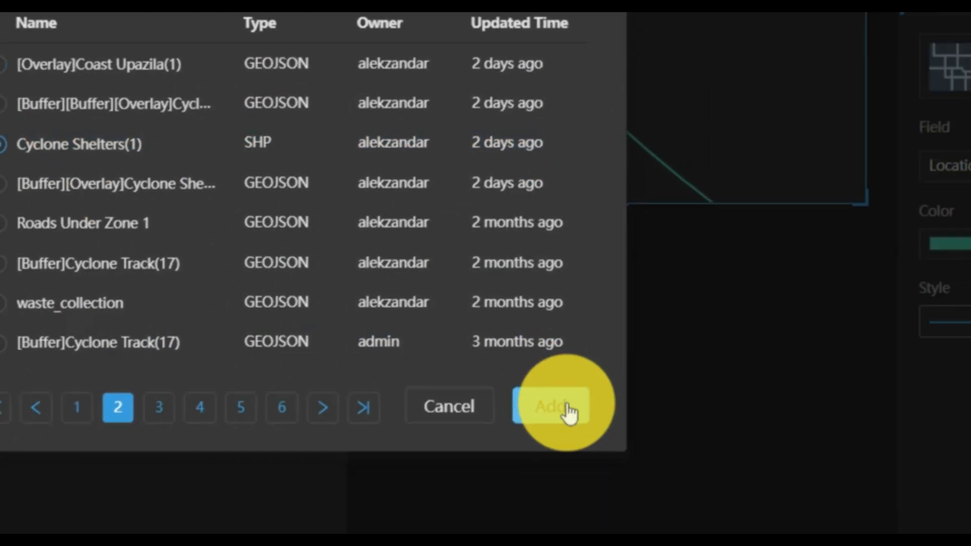
pyautogui.click(921, 511)
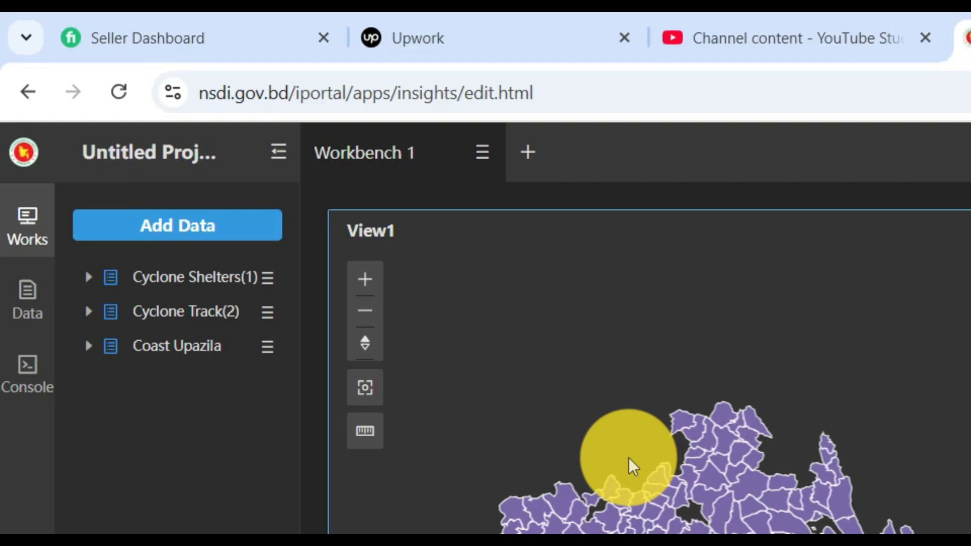
# Overlay the Location field of Cyclone Track(2) on the Coast Upazila map in View1.
pyautogui.click(88, 311)
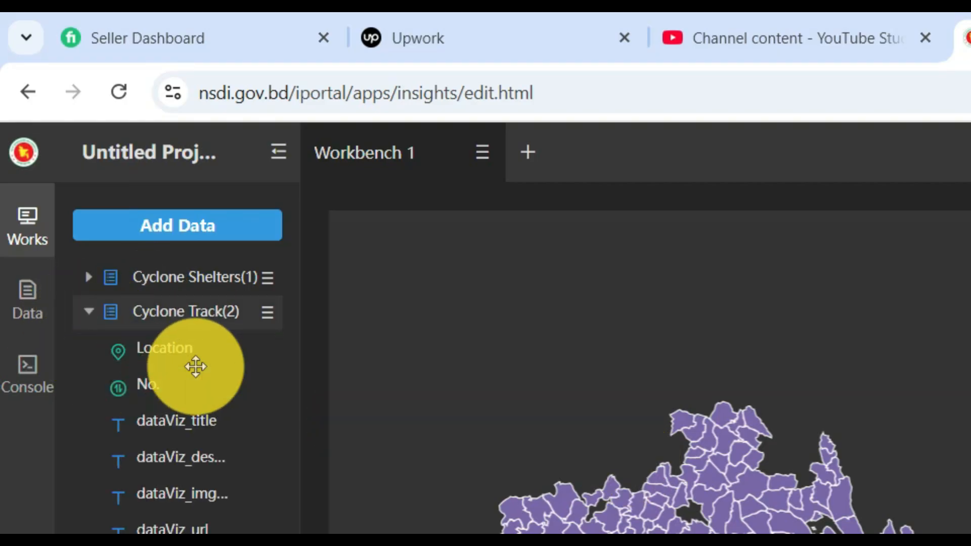
pyautogui.moveTo(181, 348); pyautogui.dragTo(608, 466)
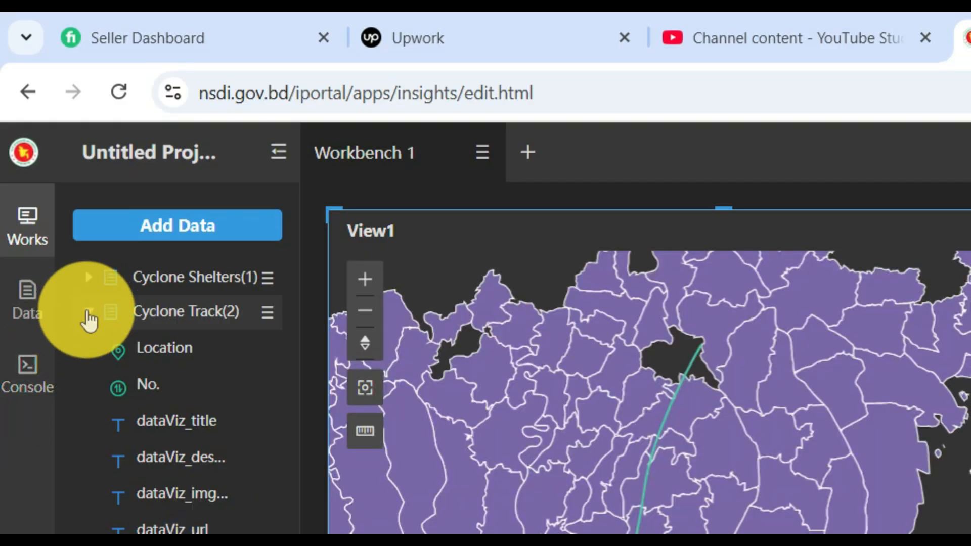
pyautogui.click(87, 312)
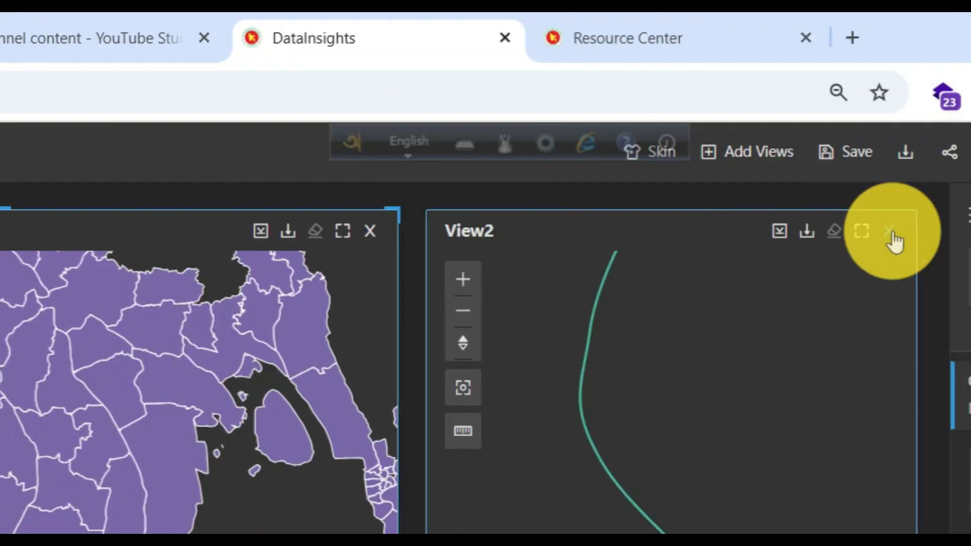
# Remove View2 and overlay the Location field of Cyclone Shelters(1) on the View1 map.
pyautogui.click(892, 233)
pyautogui.click(634, 484)
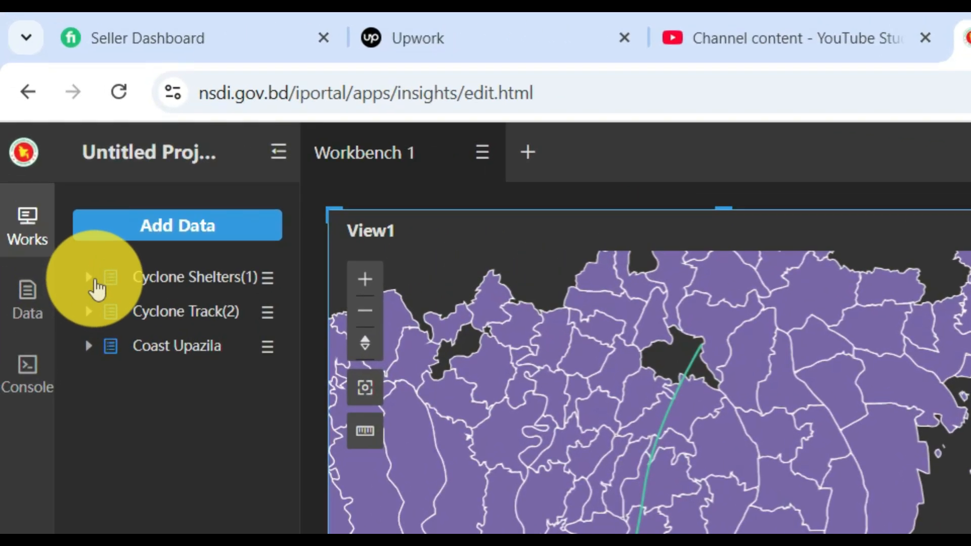
pyautogui.click(48, 146)
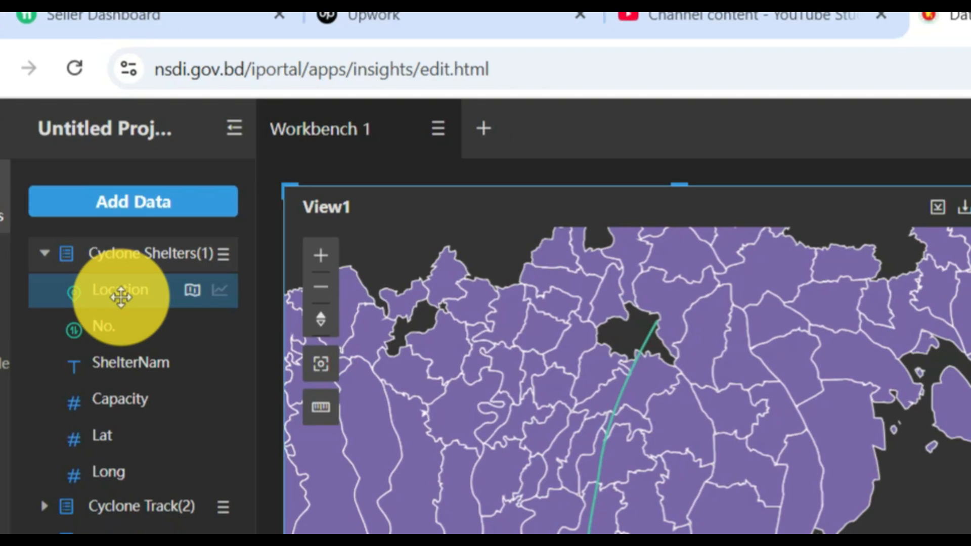
pyautogui.moveTo(163, 321); pyautogui.dragTo(890, 396)
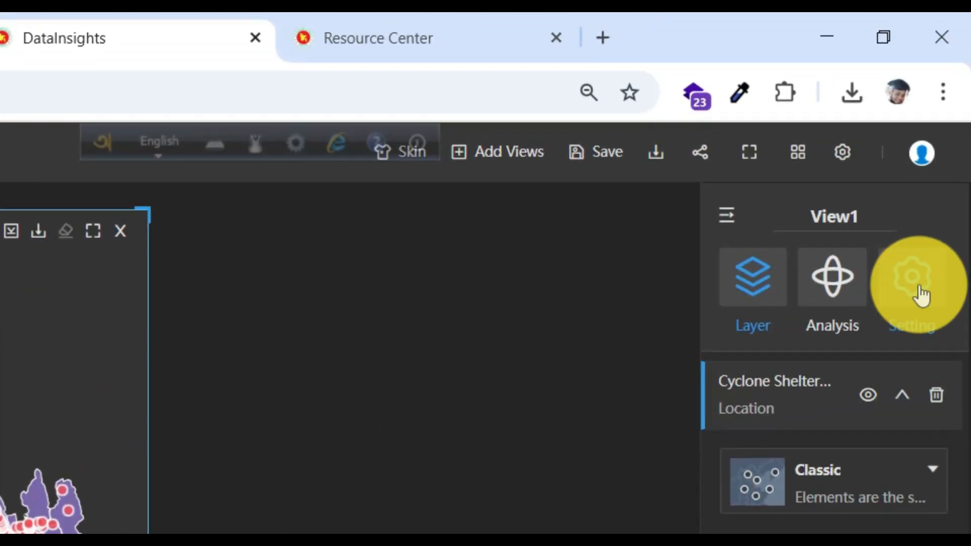
# Set the basemap of View1 to Google Map and enlarge the view on the workbench.
pyautogui.click(916, 285)
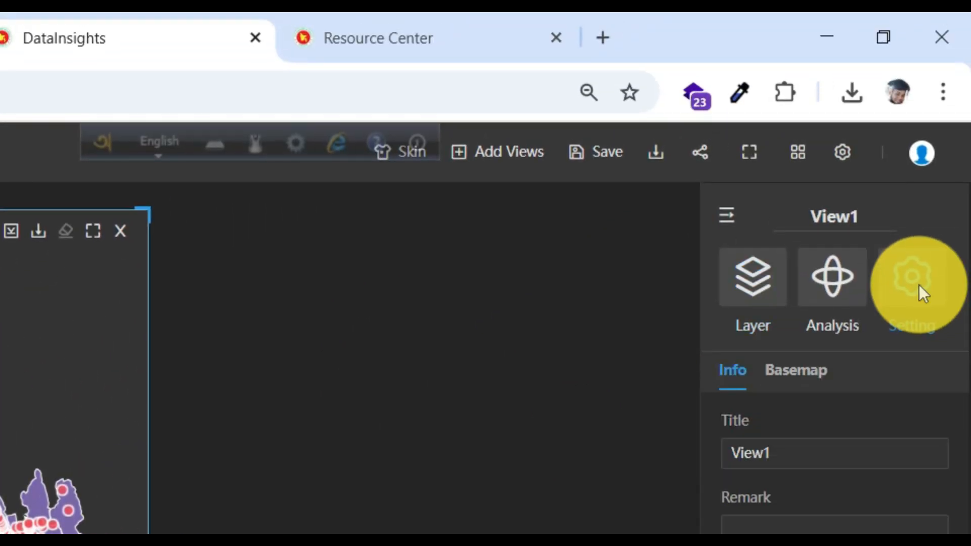
pyautogui.click(813, 378)
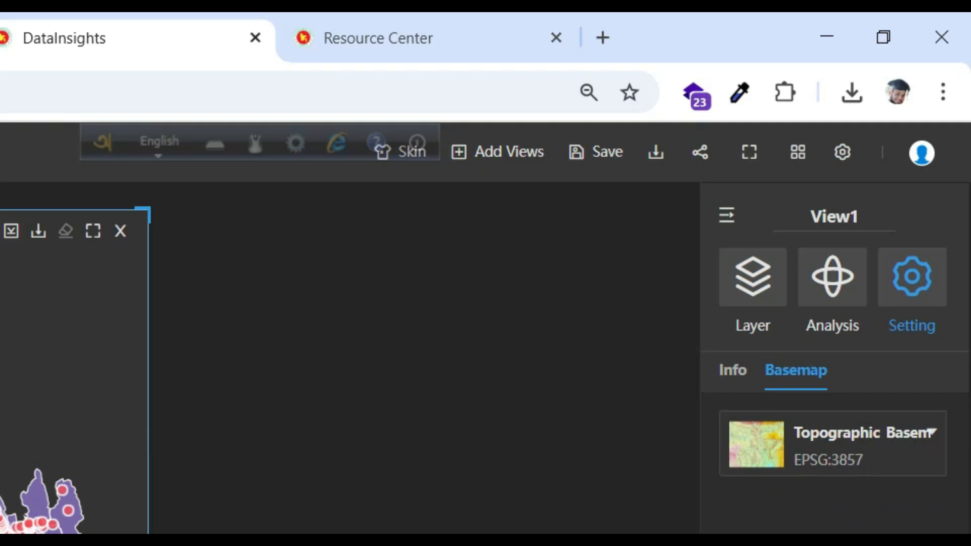
pyautogui.click(863, 449)
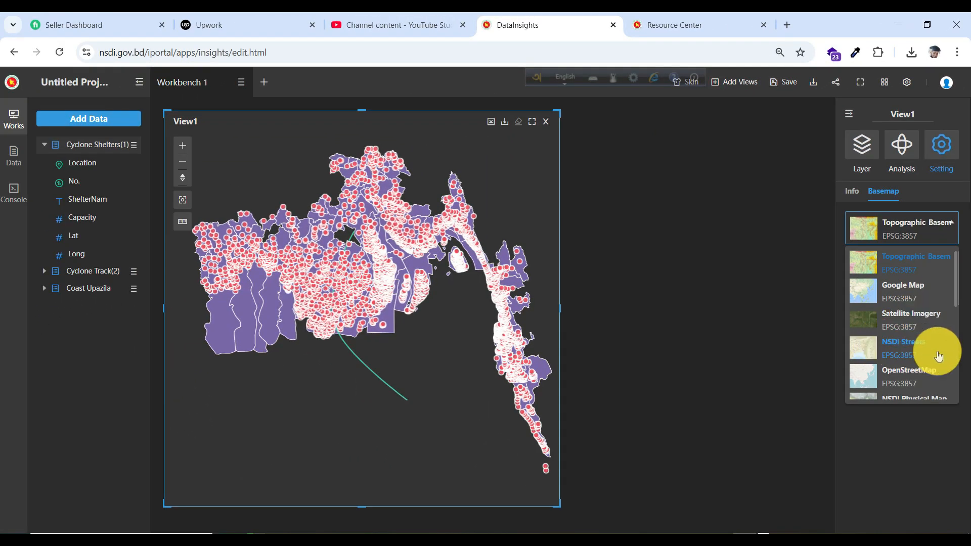
pyautogui.scroll(-3, 939, 357)
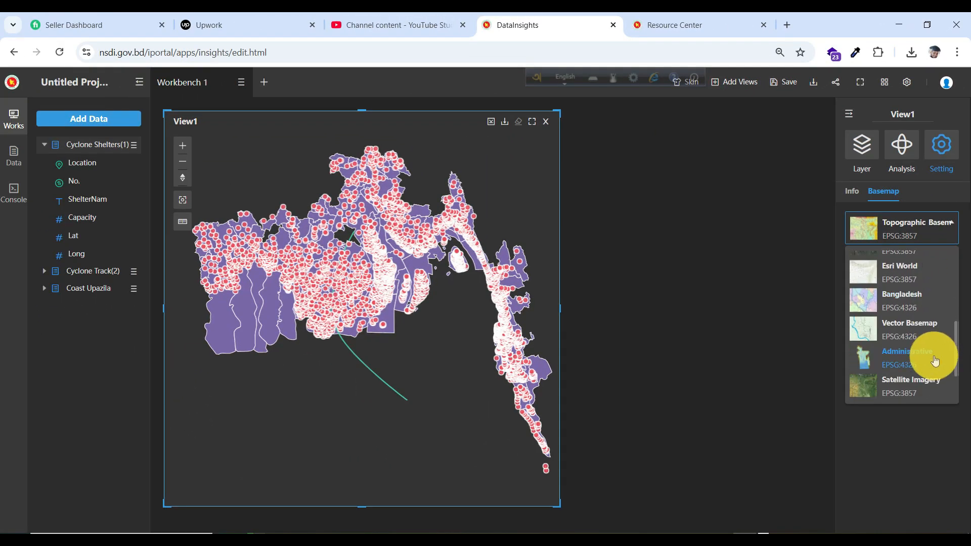
pyautogui.scroll(4, 935, 360)
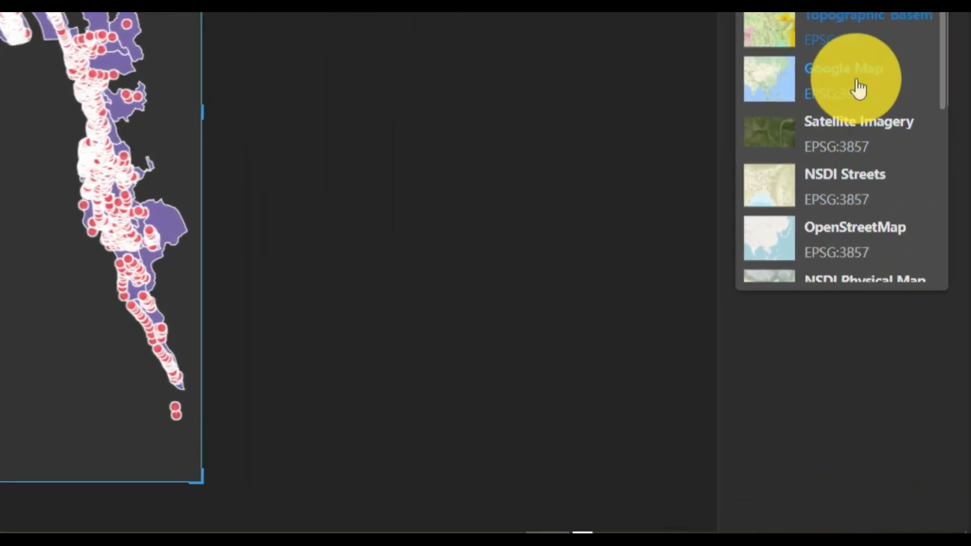
pyautogui.click(905, 290)
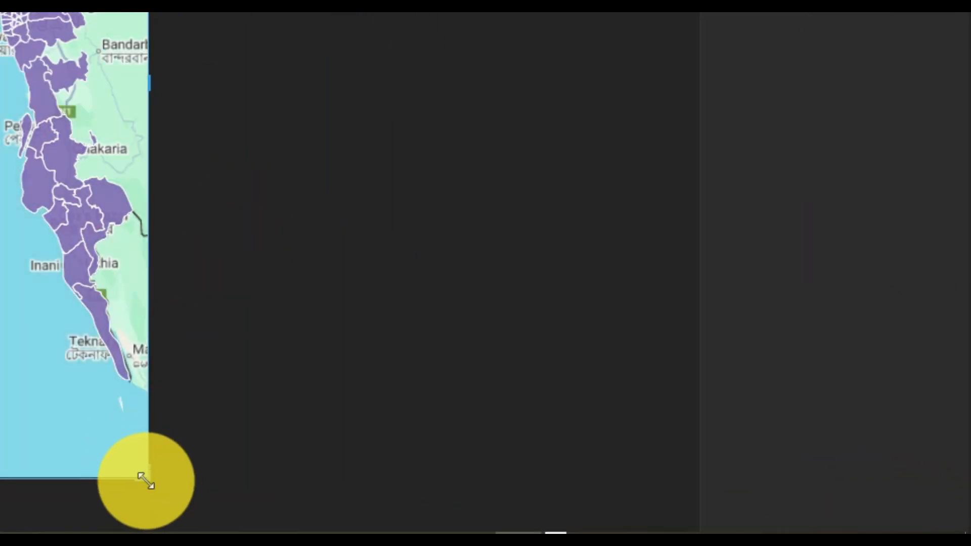
pyautogui.moveTo(147, 480); pyautogui.dragTo(190, 508)
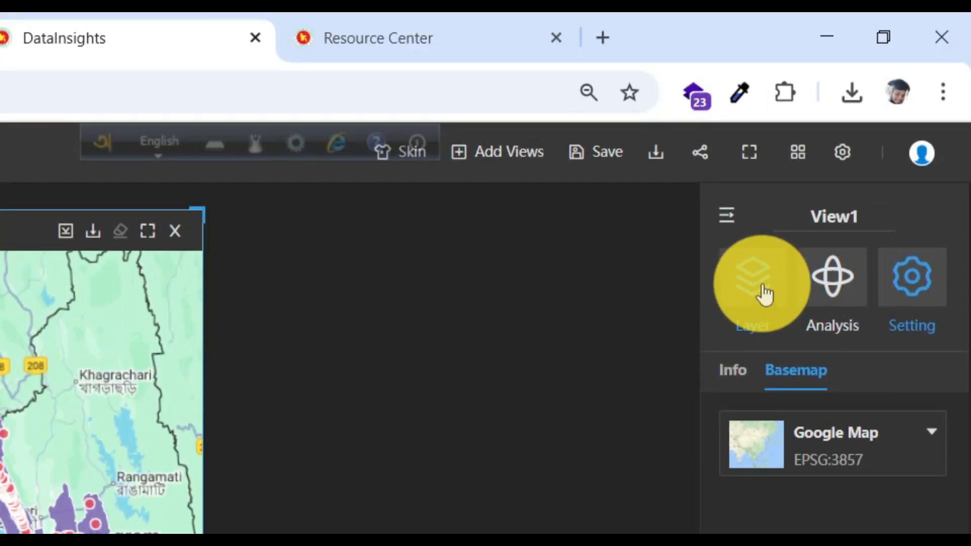
# Collapse the Cyclone Shelters(1) layer settings and hide the Coast Upazila and Cyclone Shelters(1) layers in View1.
pyautogui.click(764, 292)
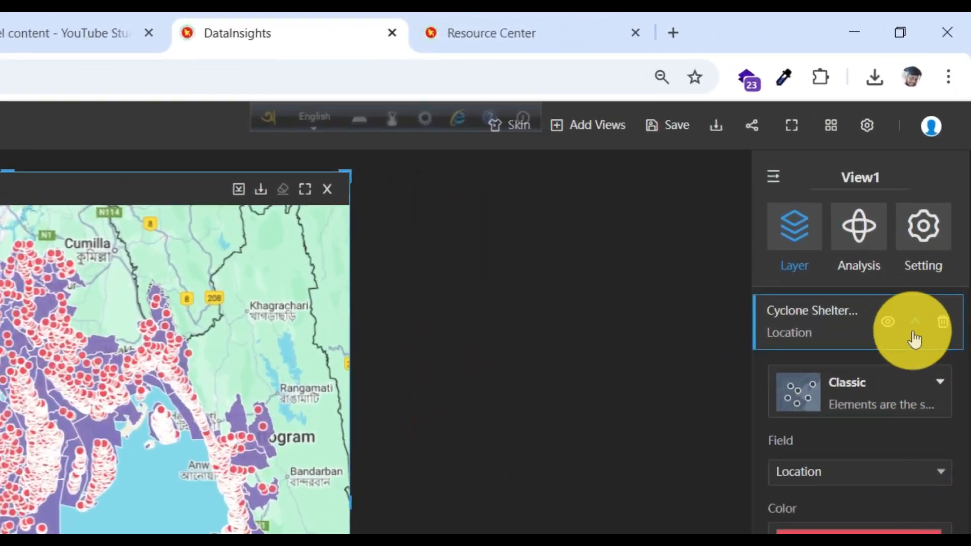
pyautogui.click(931, 233)
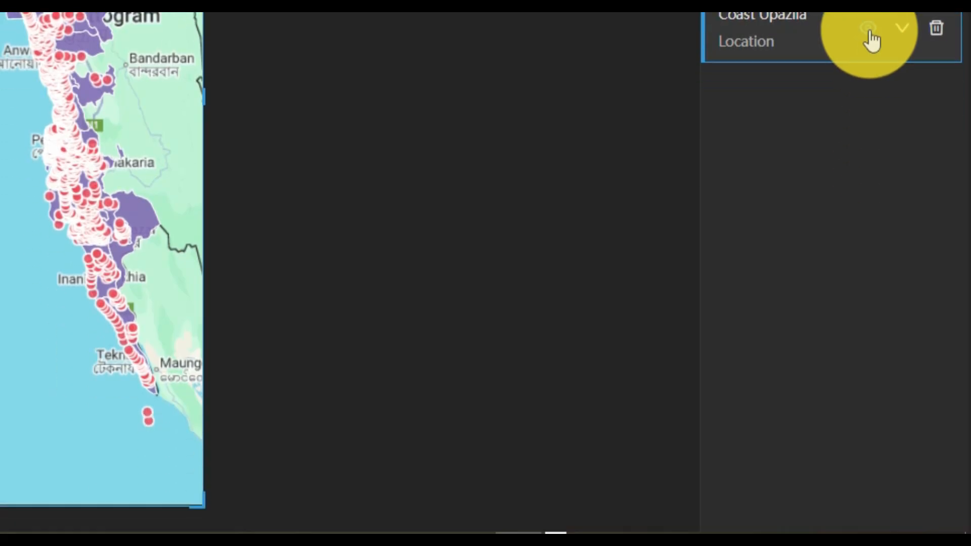
pyautogui.click(868, 445)
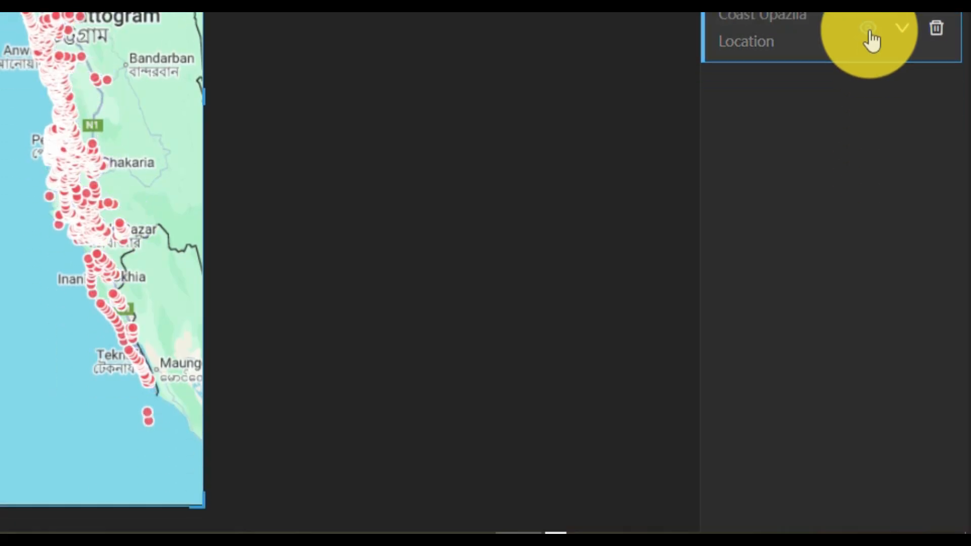
pyautogui.click(868, 400)
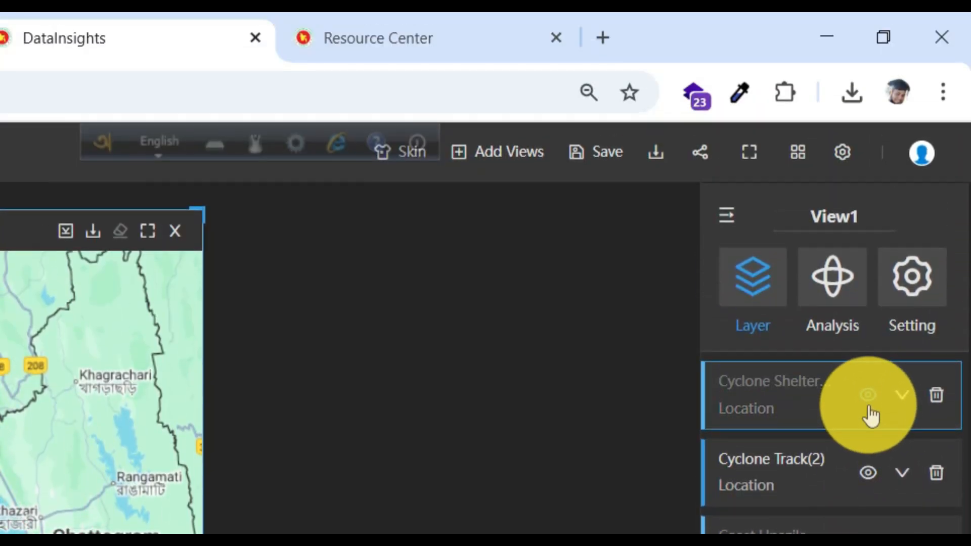
# Set the line color of the Cyclone Track(2) layer to red.
pyautogui.click(902, 476)
pyautogui.click(926, 259)
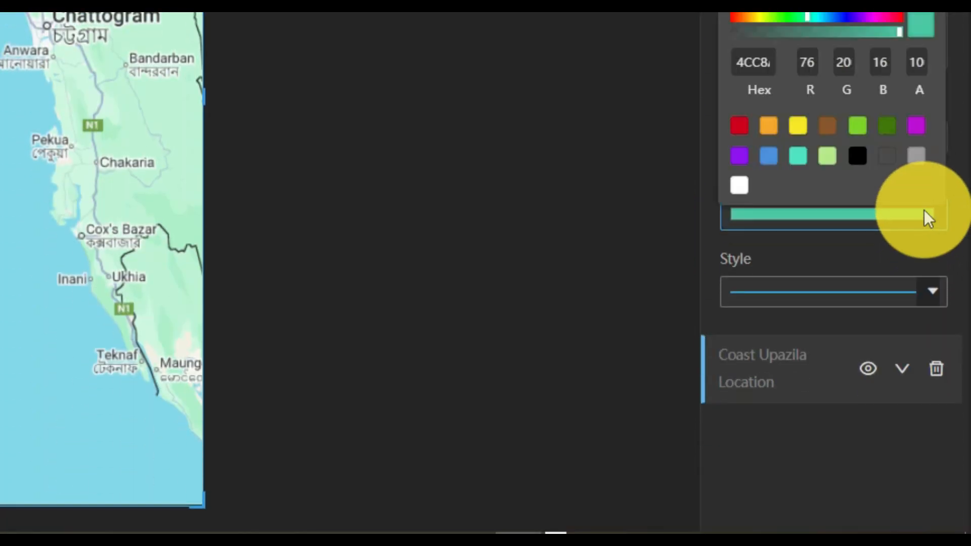
pyautogui.click(747, 130)
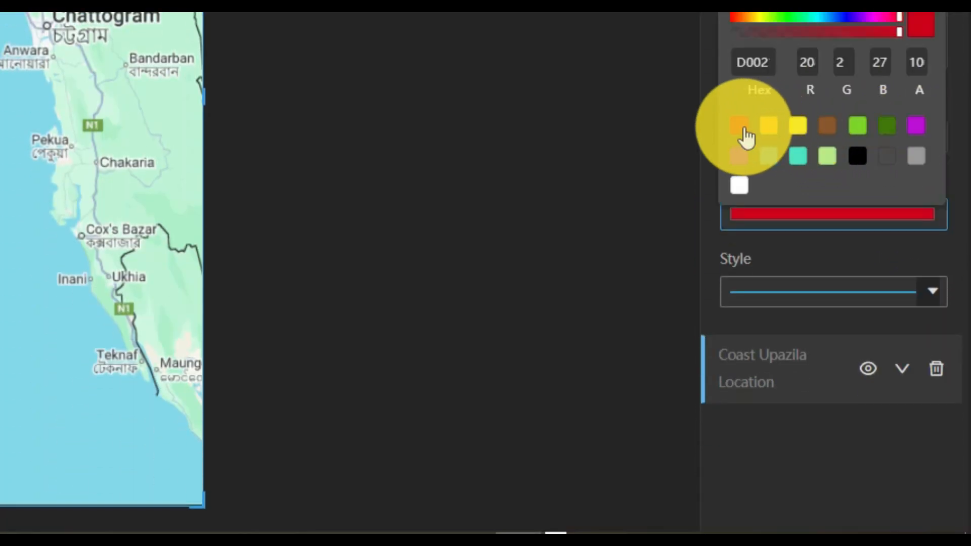
pyautogui.click(714, 247)
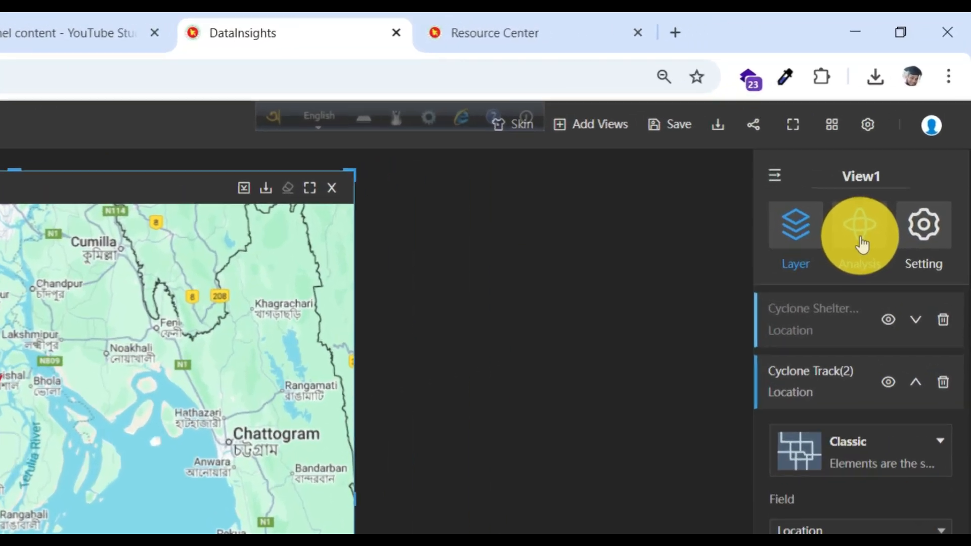
# Set up a Buffer analysis on the Cyclone Track(2) layer with a numeric distance of 10 kilometers.
pyautogui.click(903, 156)
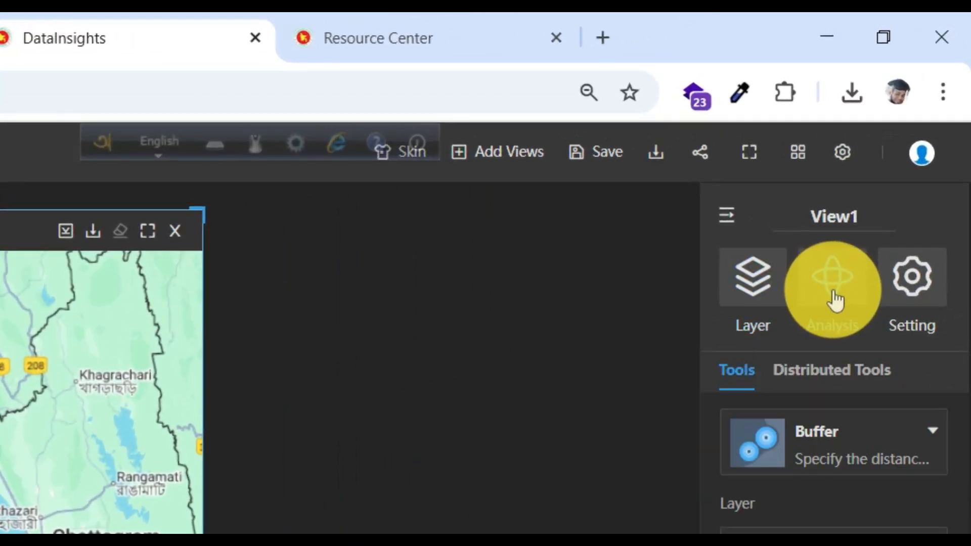
pyautogui.click(932, 439)
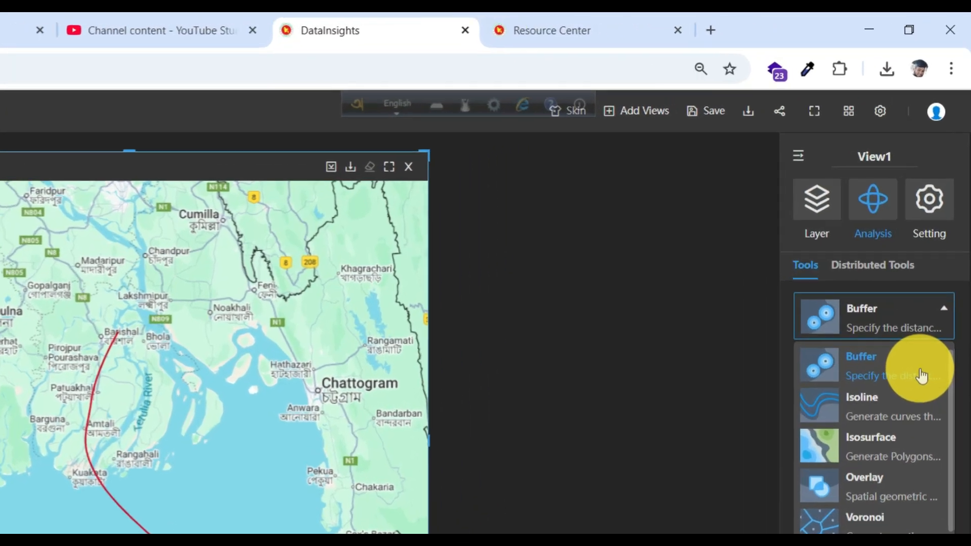
pyautogui.click(936, 268)
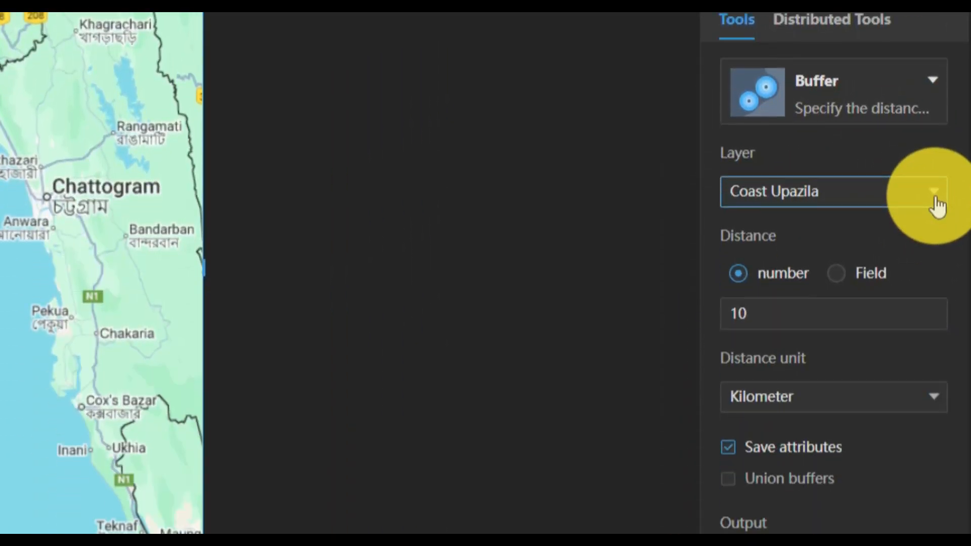
pyautogui.click(934, 198)
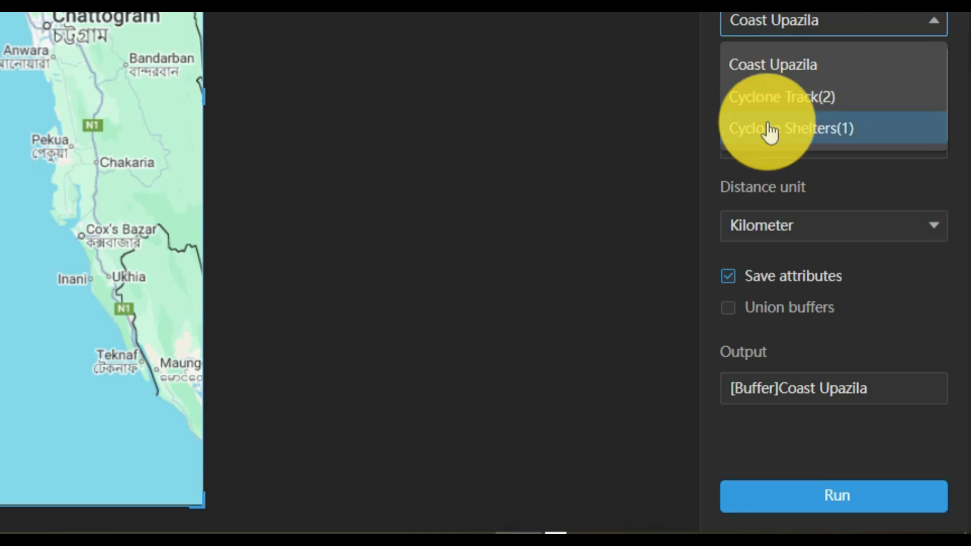
pyautogui.click(852, 96)
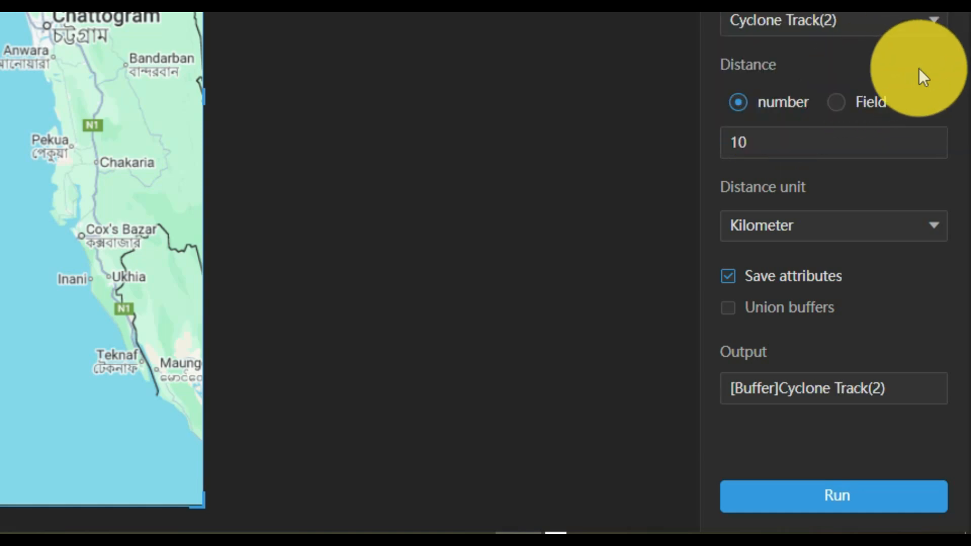
pyautogui.click(781, 230)
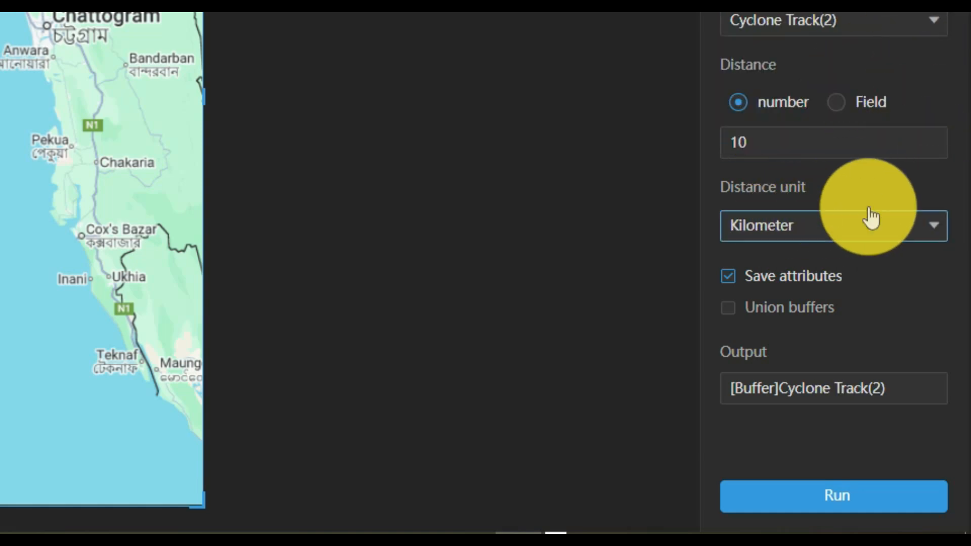
pyautogui.click(897, 235)
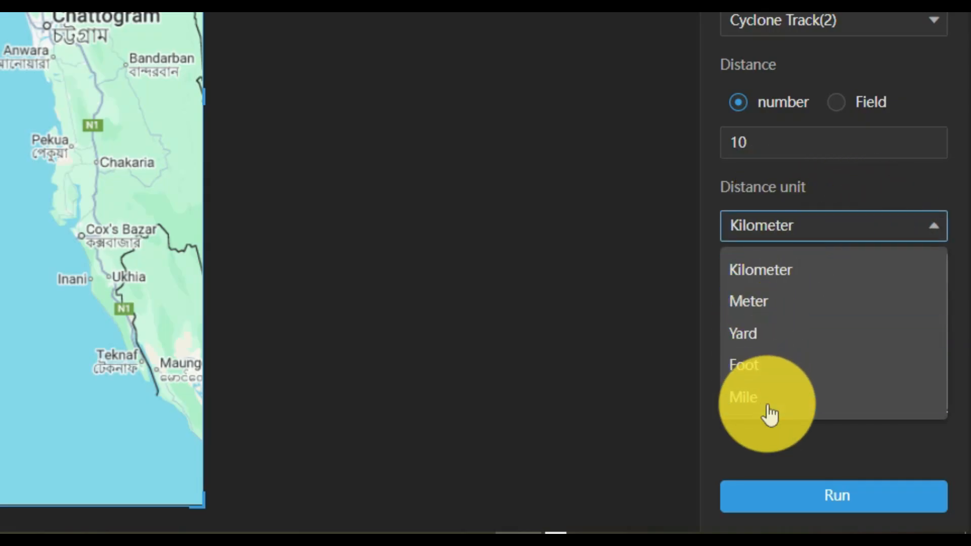
pyautogui.click(873, 174)
pyautogui.click(769, 147)
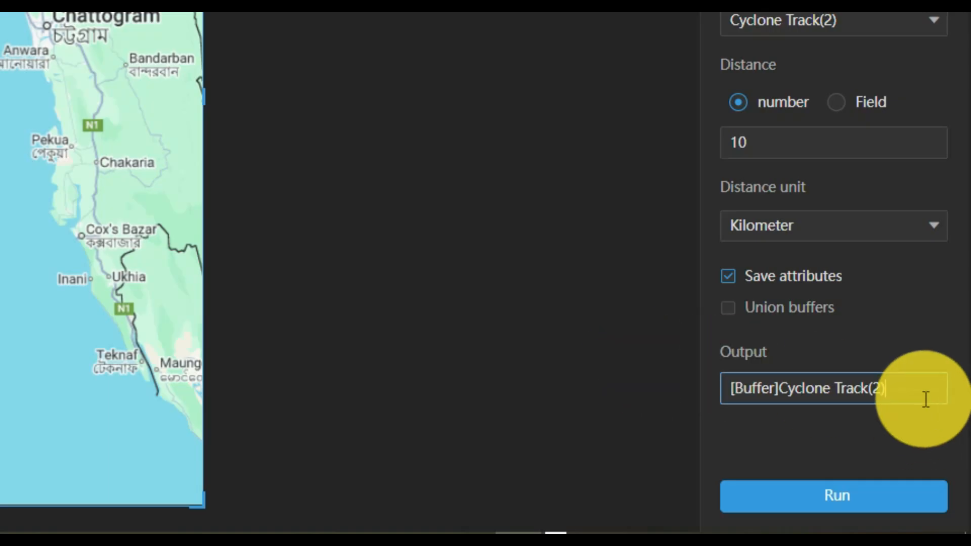
# Name the buffer output "Buffer track" and run the analysis.
pyautogui.moveTo(925, 395); pyautogui.dragTo(719, 392)
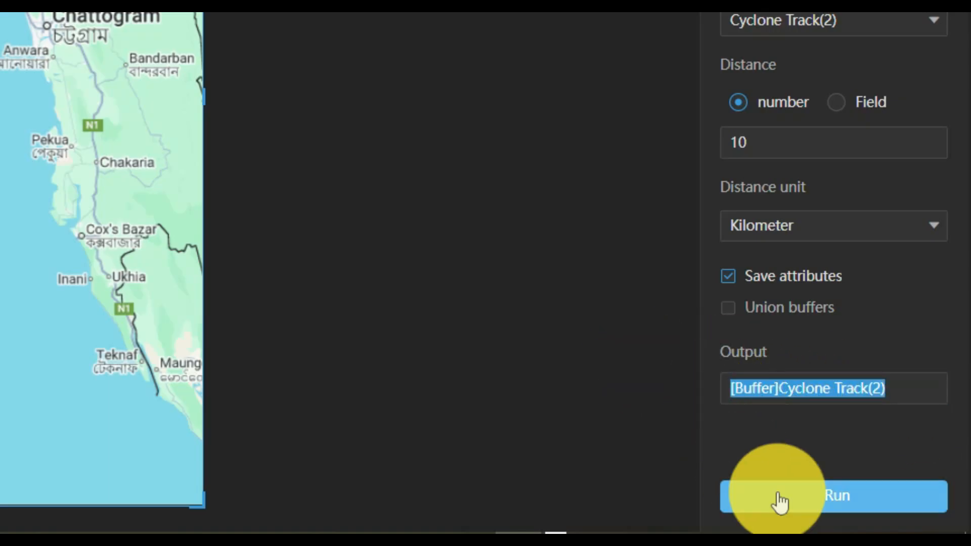
pyautogui.write('bu')
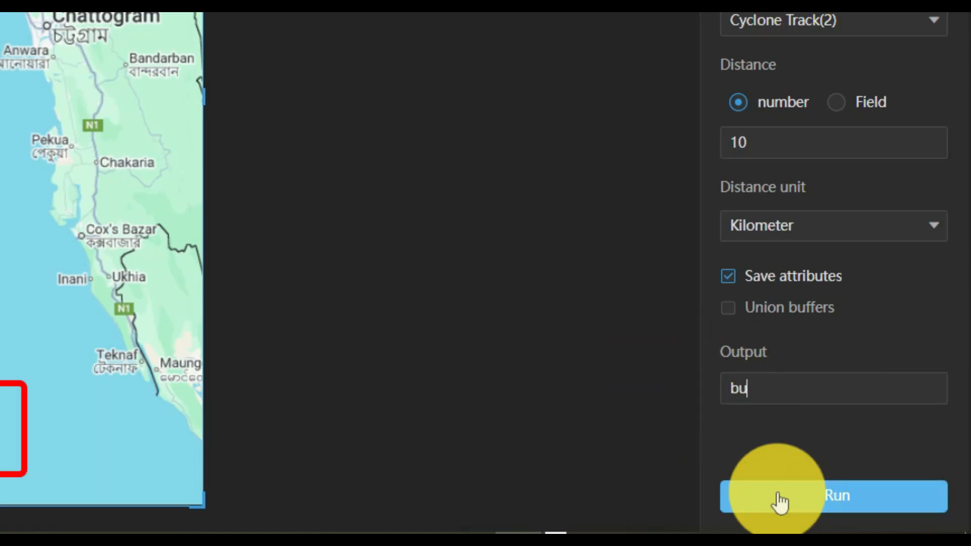
pyautogui.write('ffer t')
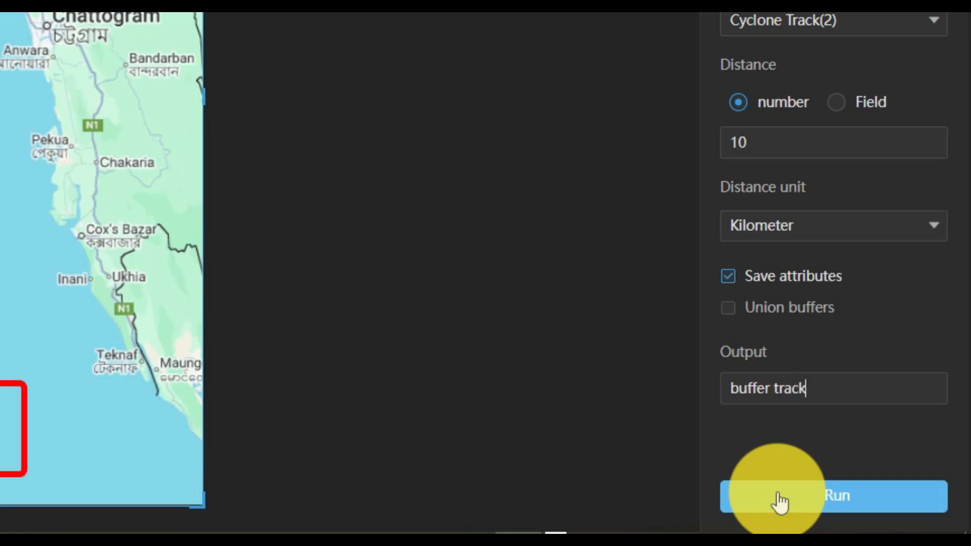
pyautogui.write('rack')
pyautogui.click(737, 390)
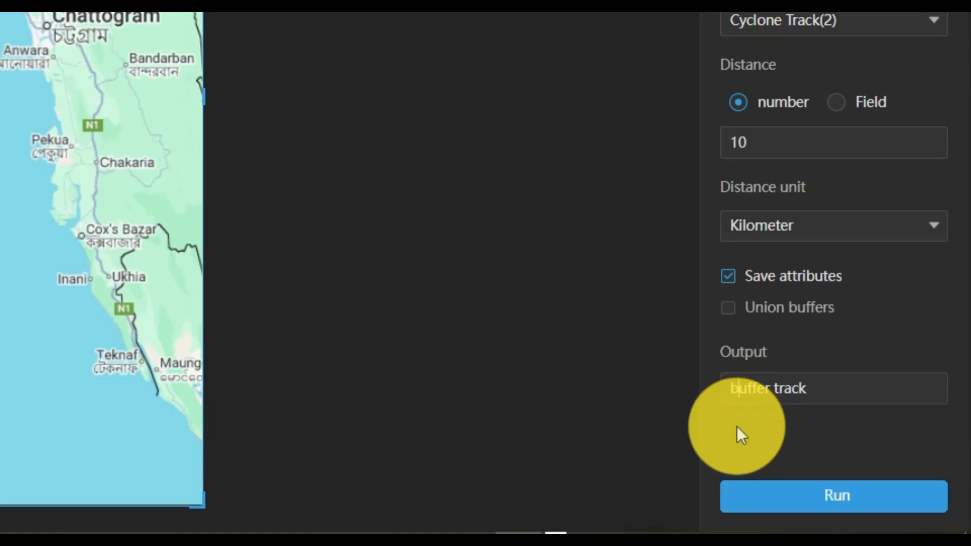
pyautogui.press('BackSpace')
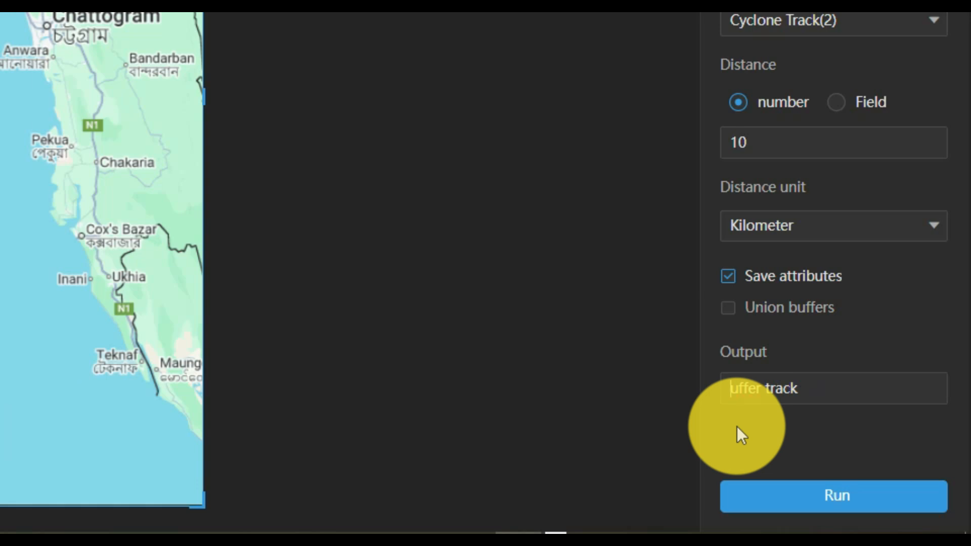
pyautogui.write('B')
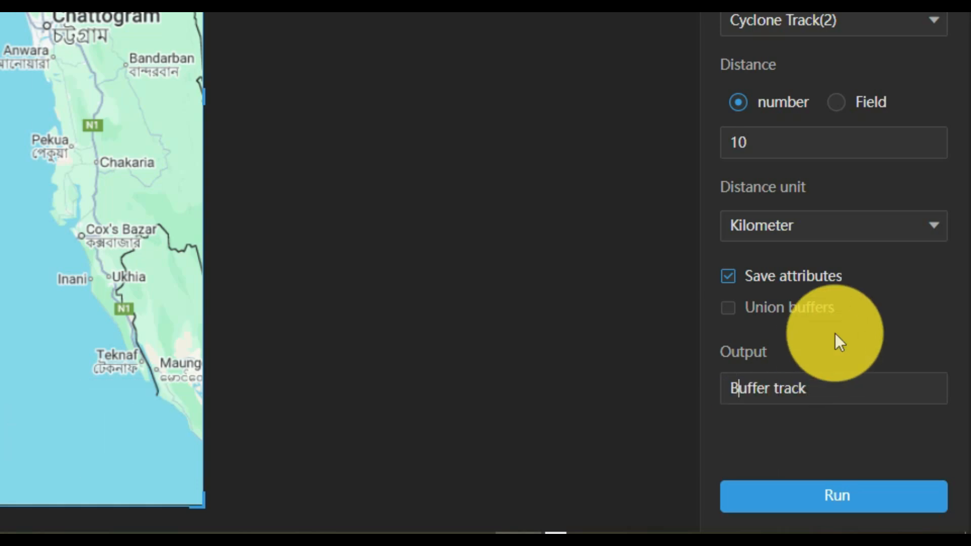
pyautogui.click(826, 395)
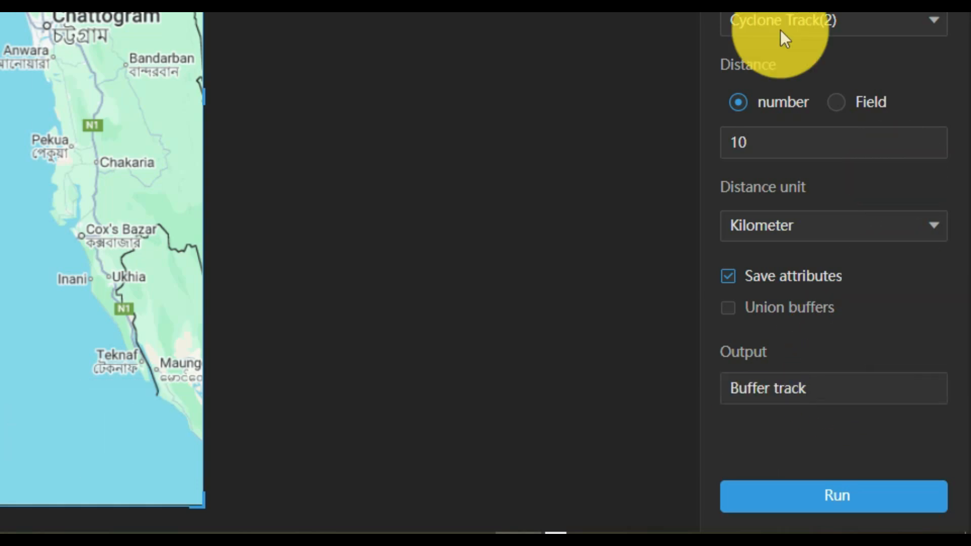
pyautogui.click(815, 507)
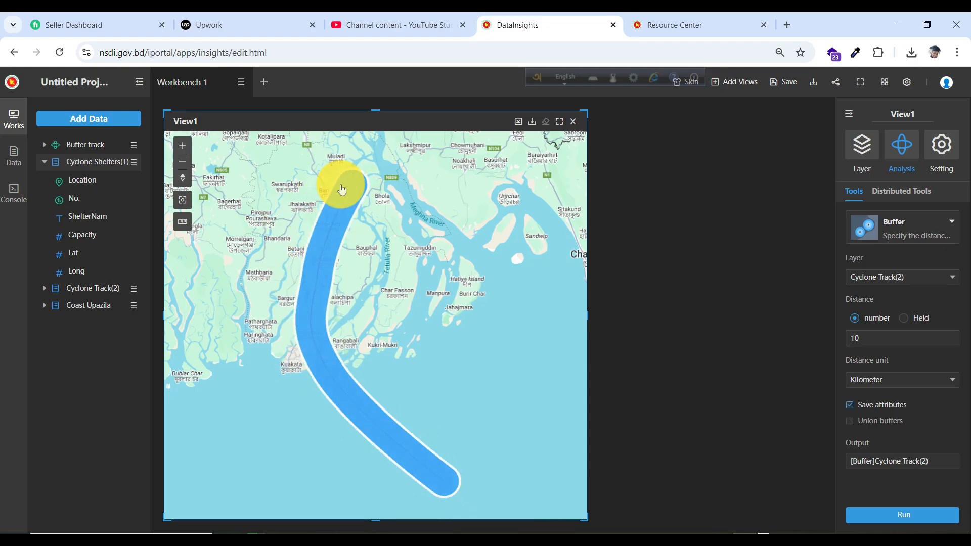
# Show the Coast Upazila layer in View1 again and collapse the Buffer track settings and the Cyclone Shelters(1) field list.
pyautogui.scroll(1, 384, 451)
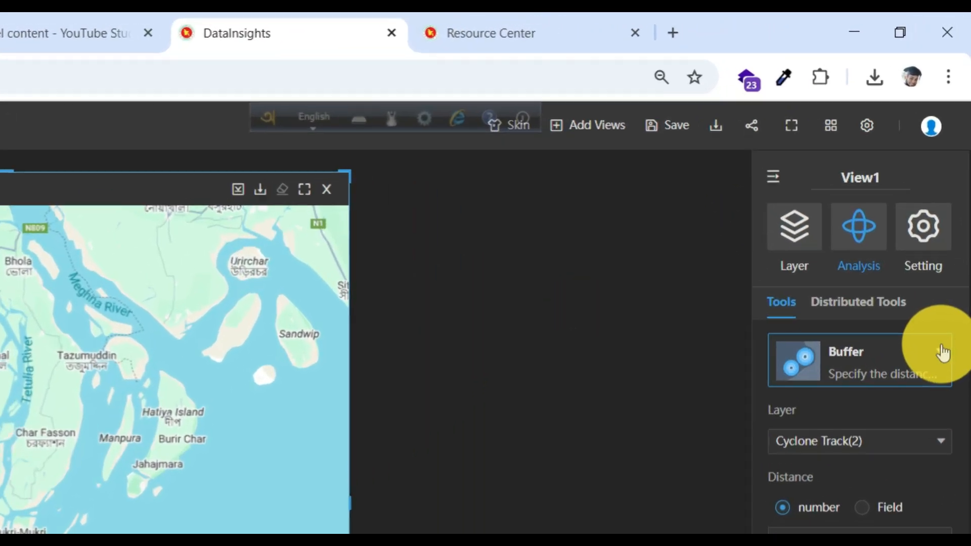
pyautogui.click(951, 221)
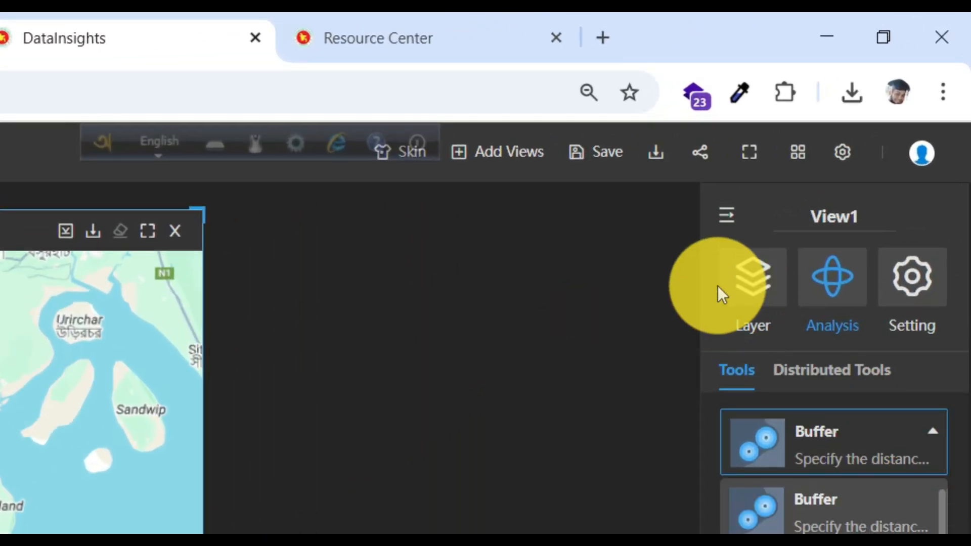
pyautogui.click(744, 287)
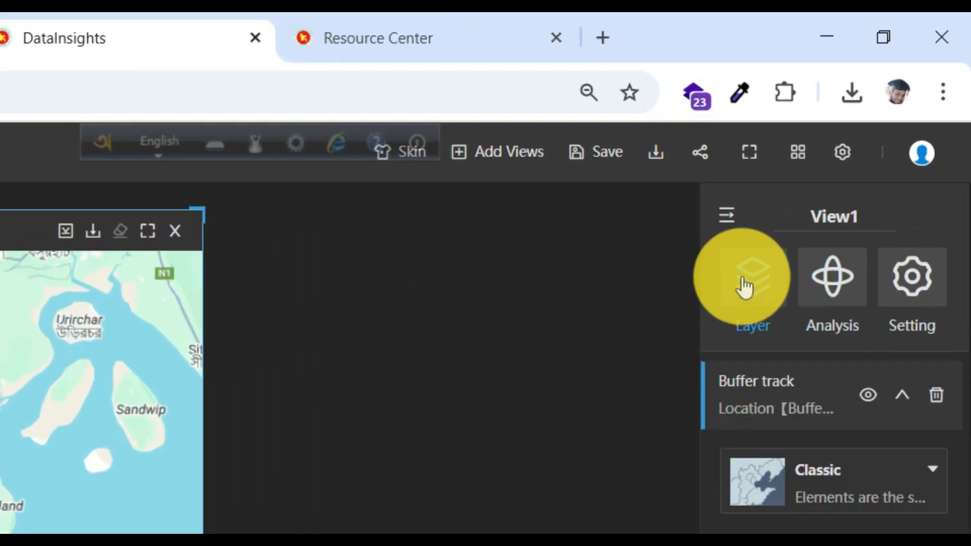
pyautogui.click(903, 398)
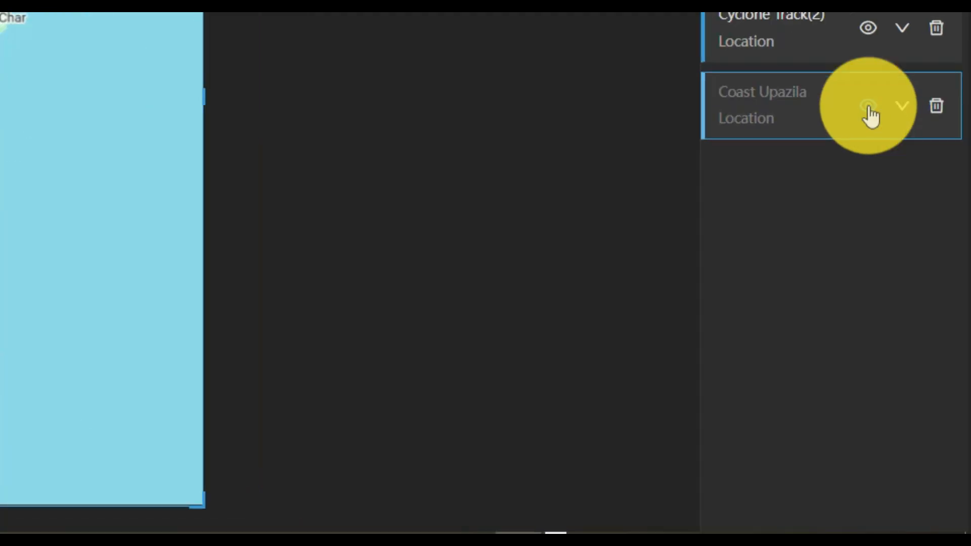
pyautogui.click(868, 108)
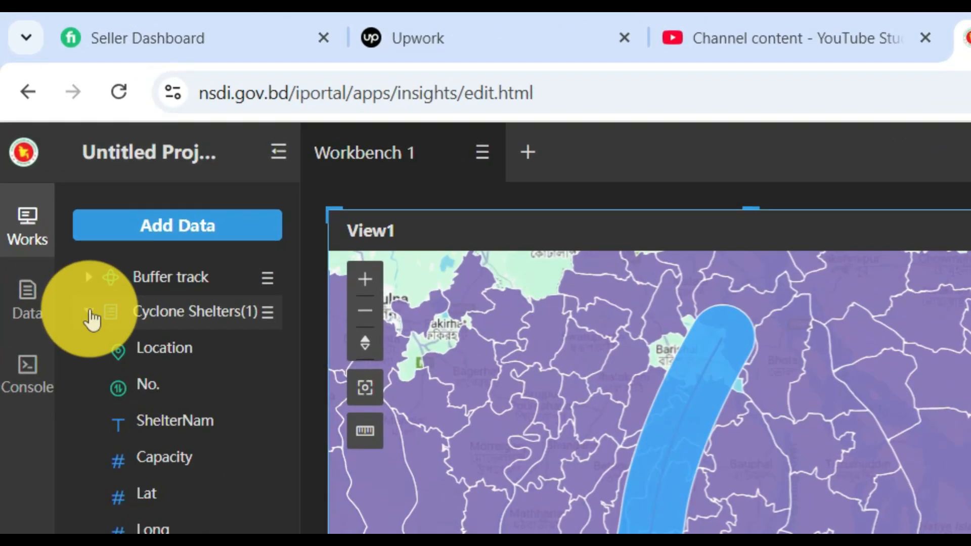
pyautogui.click(44, 162)
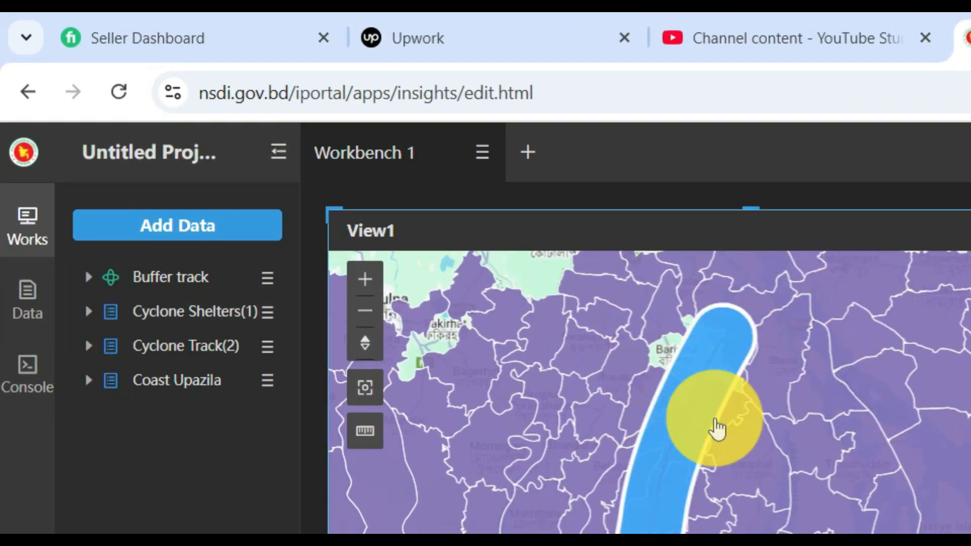
# Set up an Overlay analysis on the Coast Upazila layer with the Clip method and Buffer track as the overlay layer.
pyautogui.scroll(-2, 748, 424)
pyautogui.scroll(1, 712, 337)
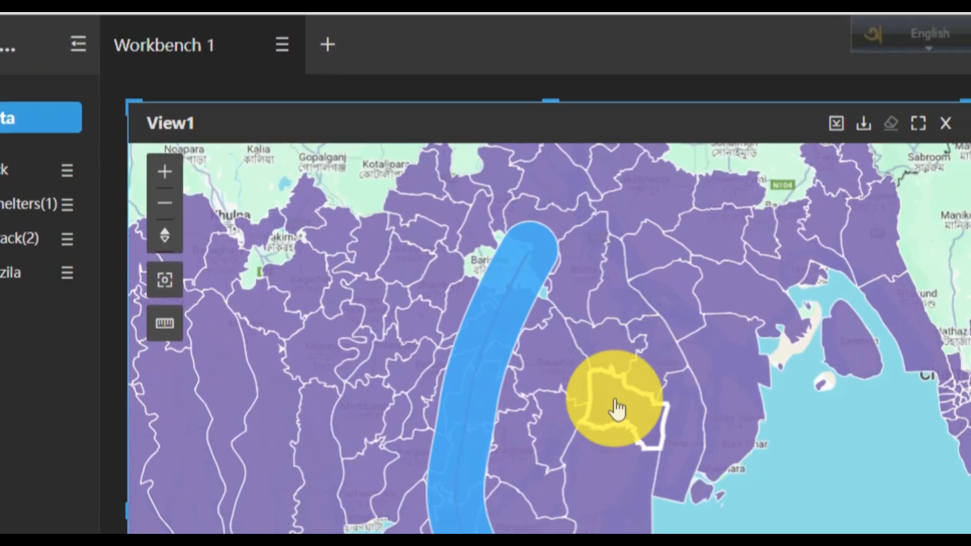
pyautogui.scroll(1, 820, 504)
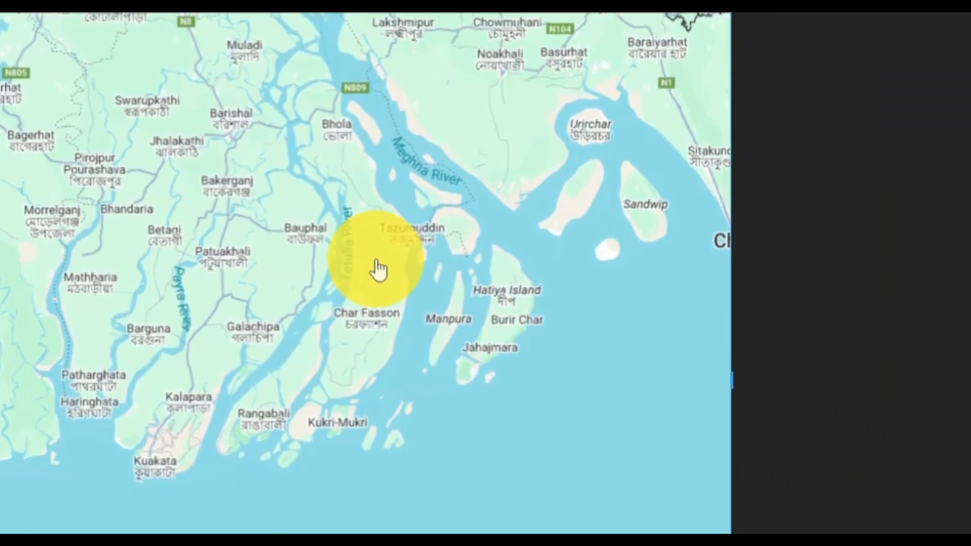
pyautogui.moveTo(375, 260); pyautogui.dragTo(387, 355)
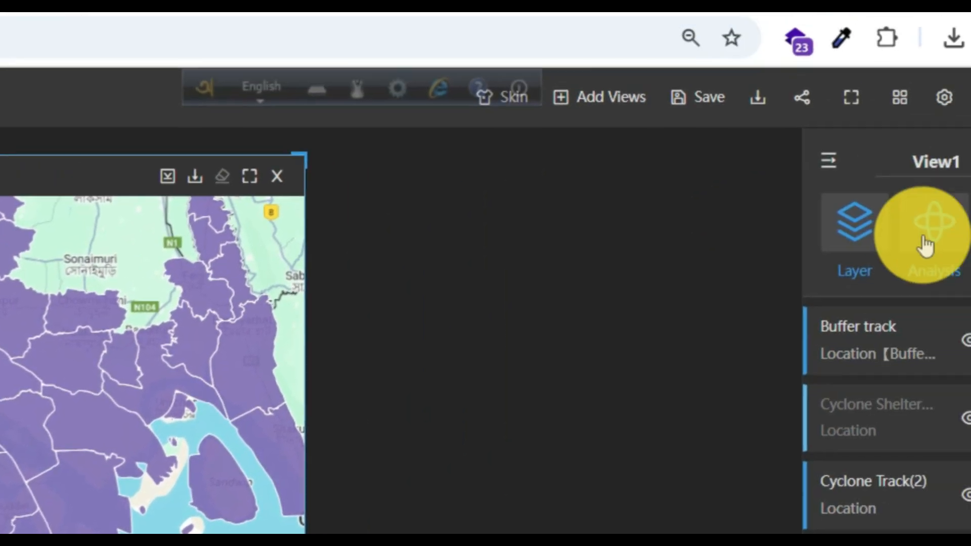
pyautogui.click(926, 245)
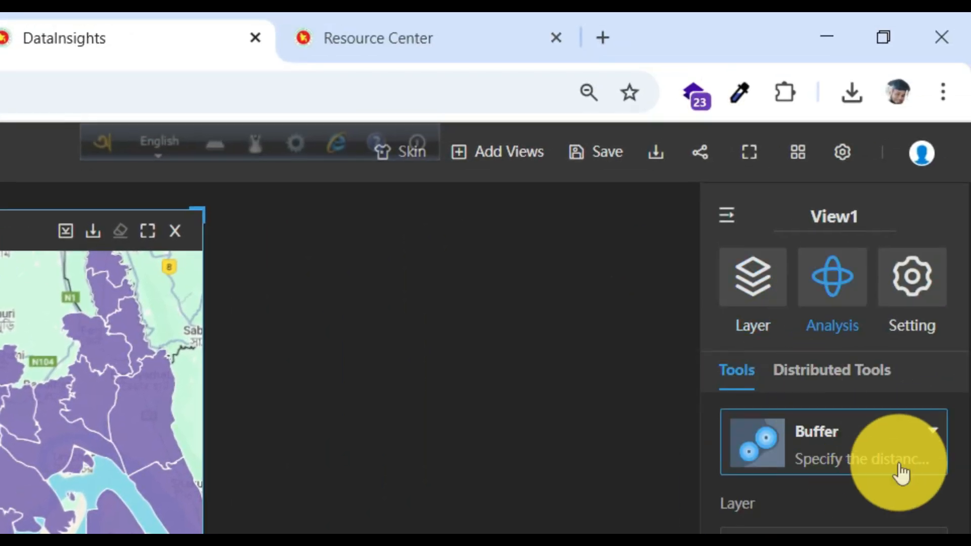
pyautogui.click(908, 448)
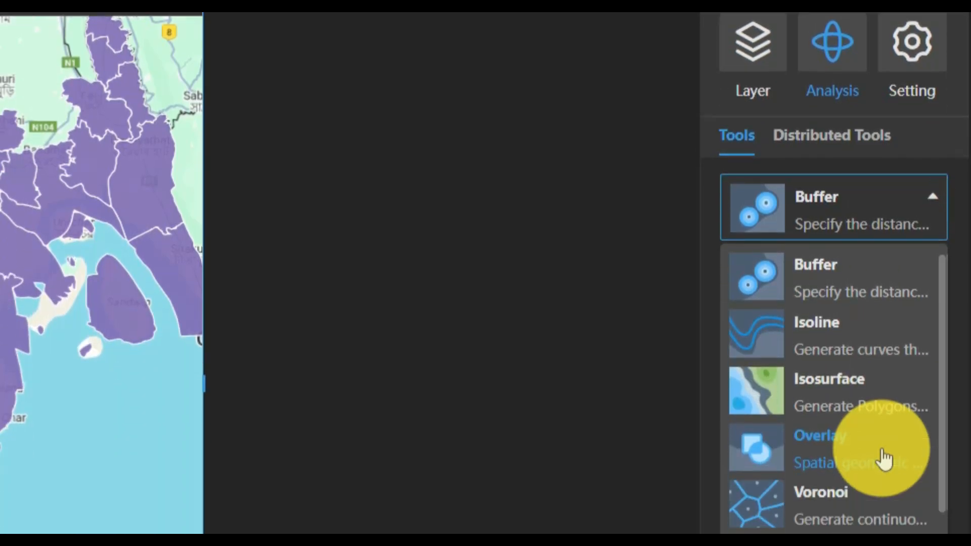
pyautogui.click(882, 199)
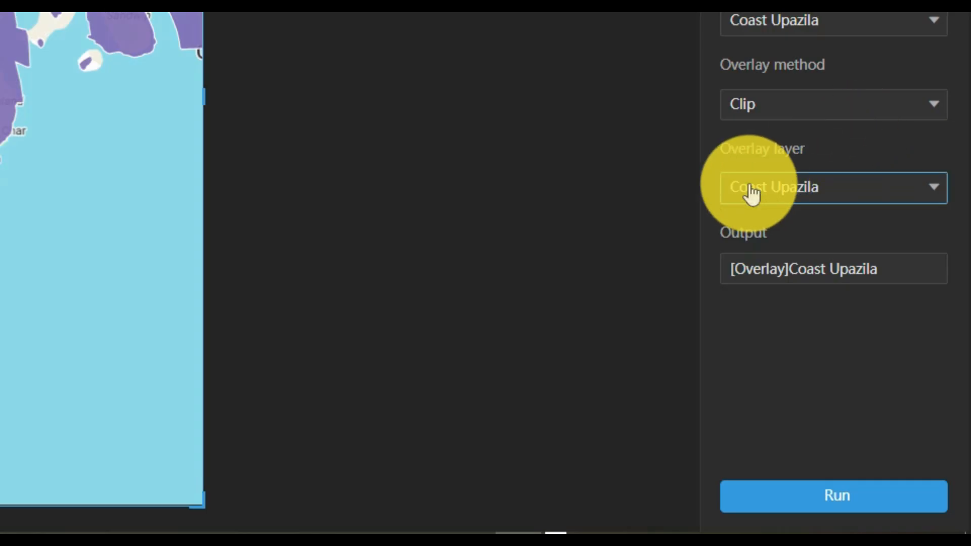
pyautogui.click(839, 195)
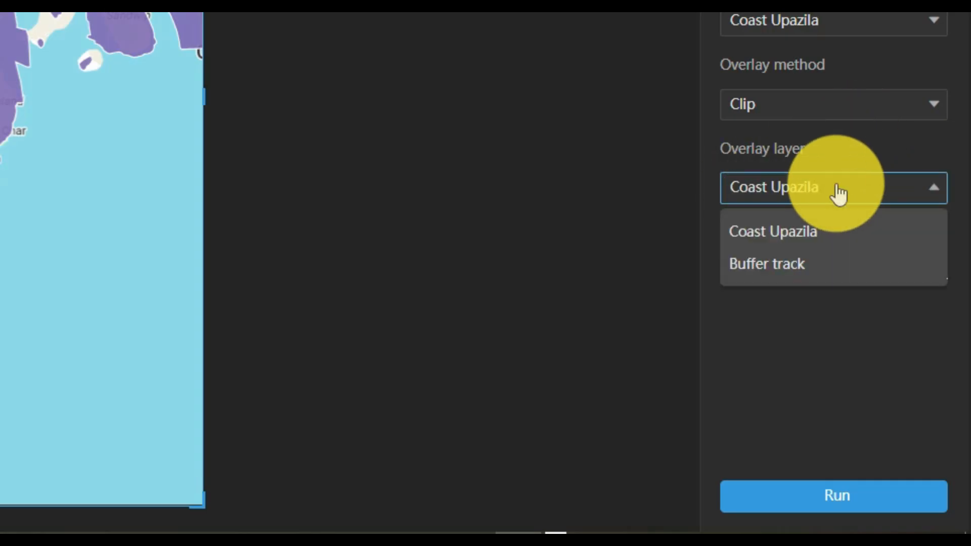
pyautogui.click(774, 273)
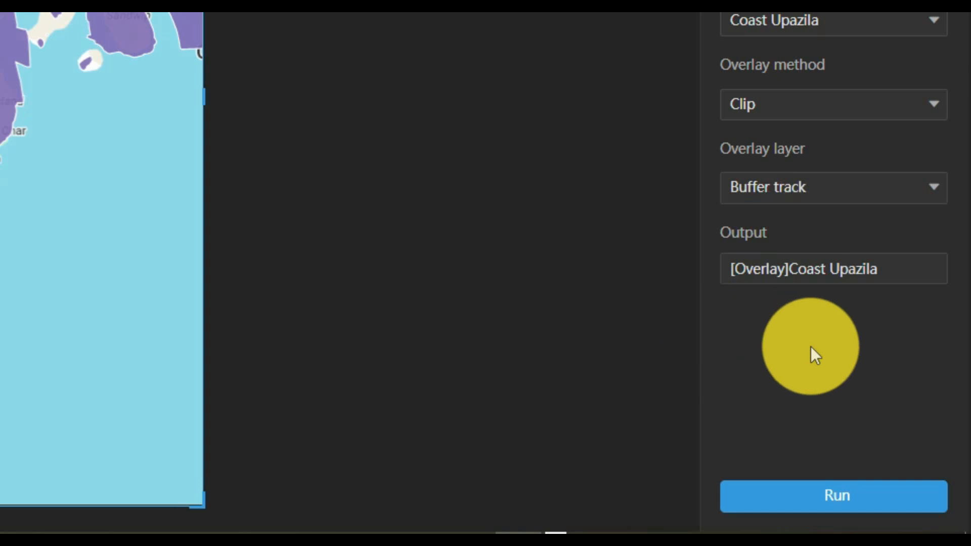
pyautogui.click(937, 110)
pyautogui.click(939, 111)
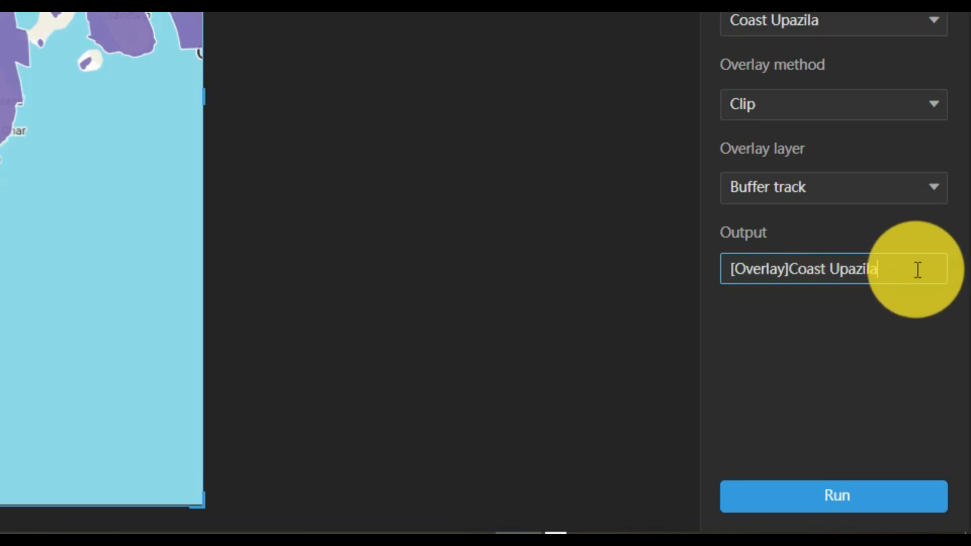
# Name the overlay output "buffer affected upzila" and run the analysis.
pyautogui.moveTo(915, 269); pyautogui.dragTo(703, 271)
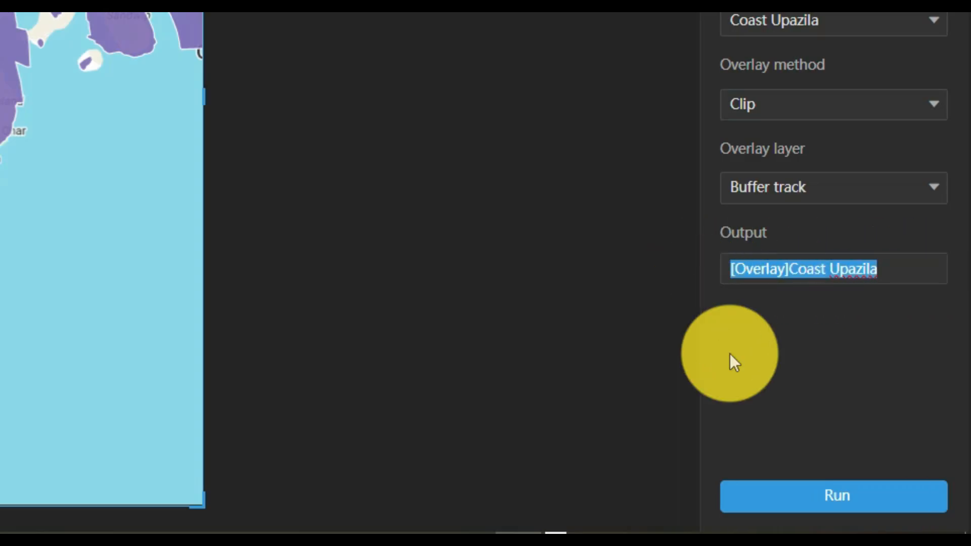
pyautogui.press('BackSpace')
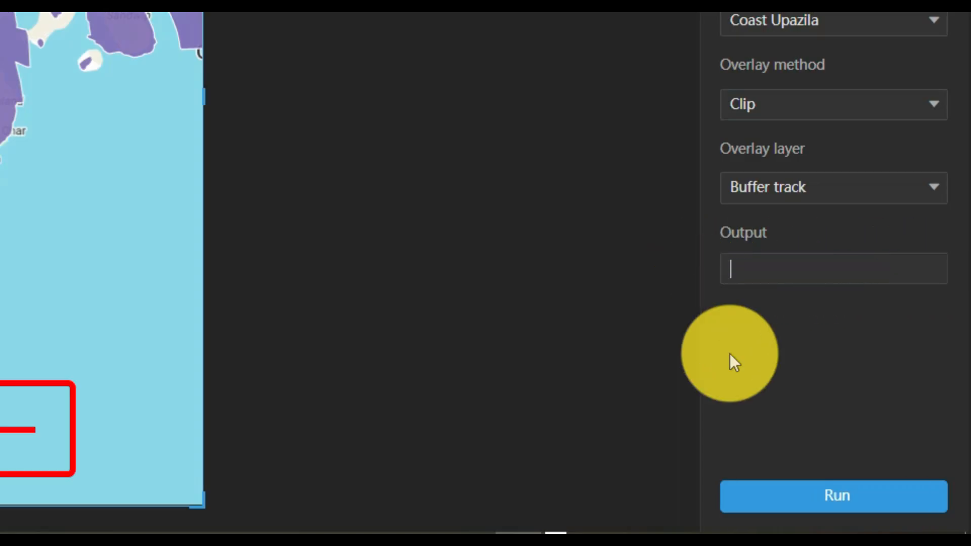
pyautogui.write('b')
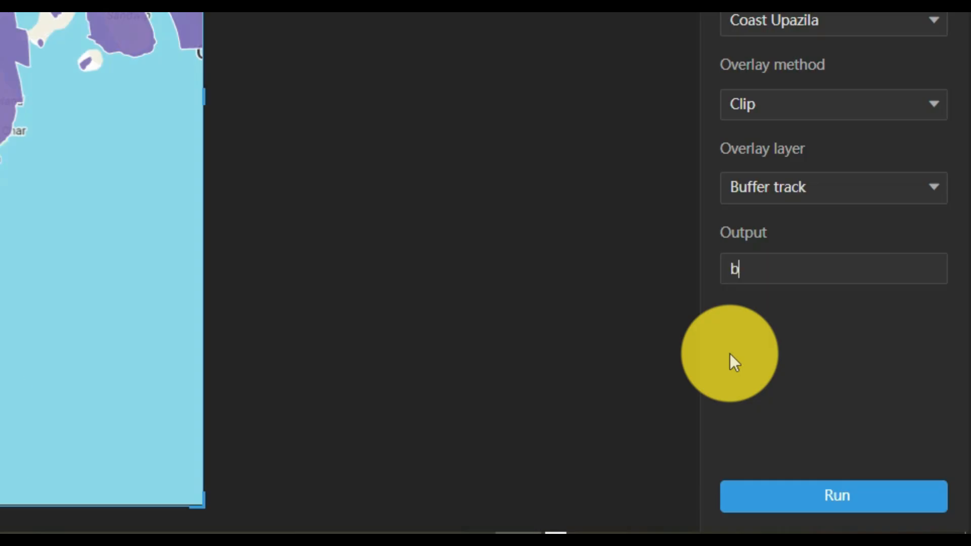
pyautogui.write('uffer affected ')
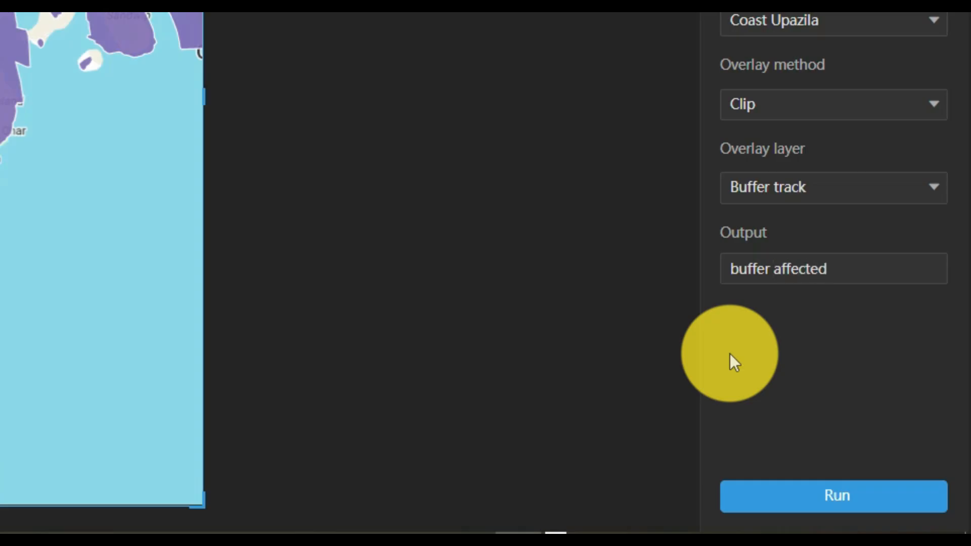
pyautogui.write('upzila')
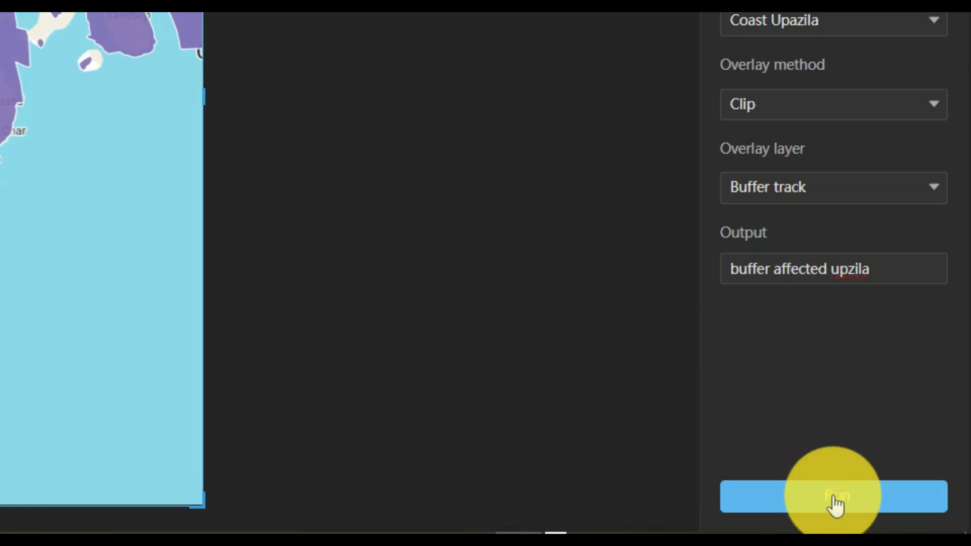
pyautogui.click(856, 498)
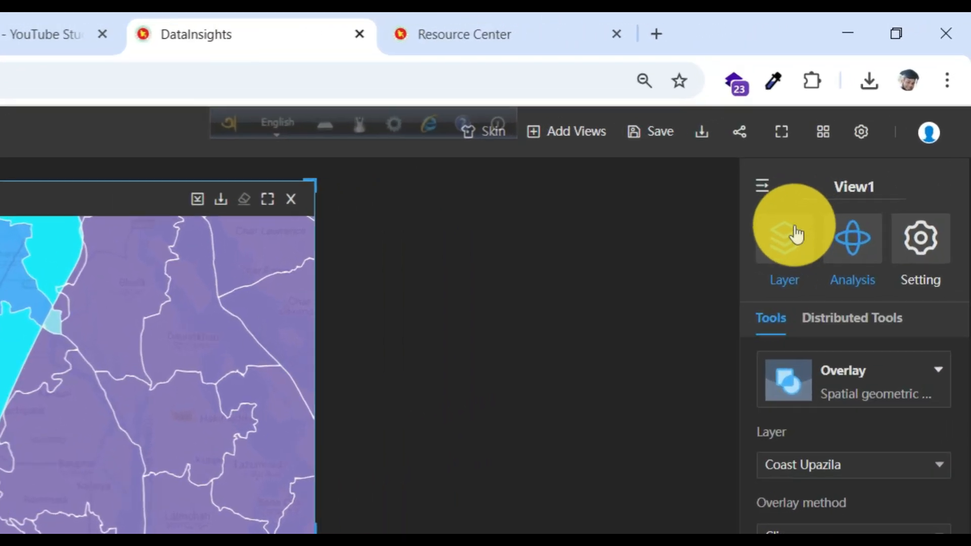
# Collapse the buffer affected upzila layer settings and hide the Coast Upazila and Cyclone Track(2) layers in View1.
pyautogui.click(865, 149)
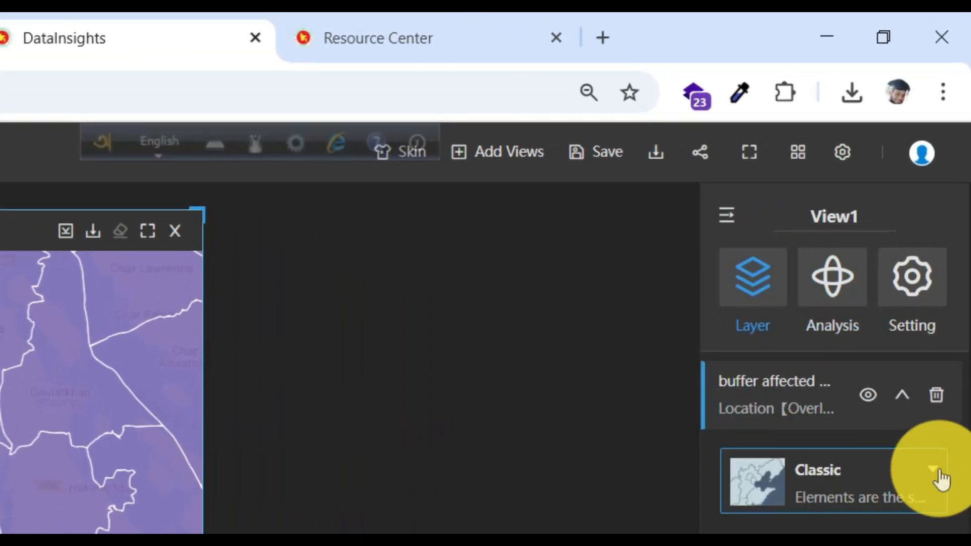
pyautogui.click(901, 402)
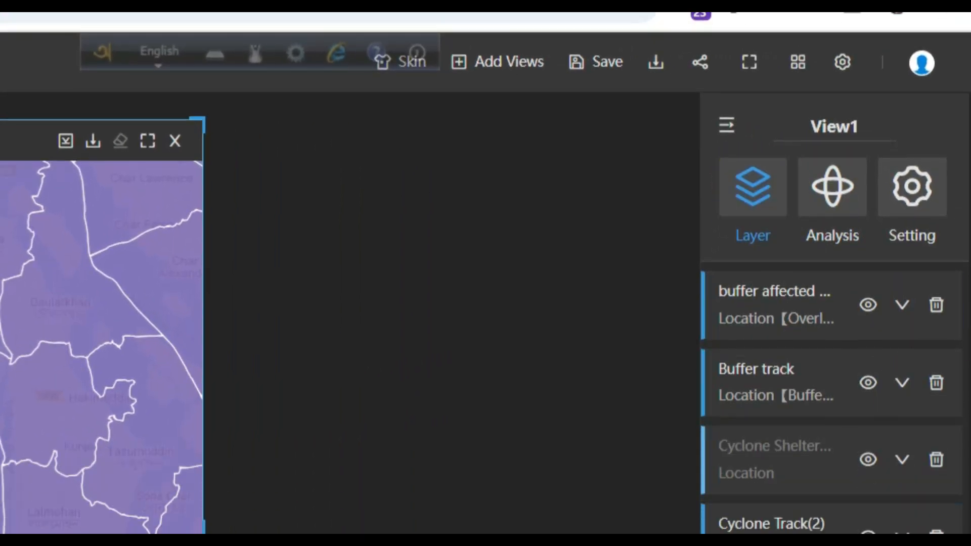
pyautogui.click(868, 183)
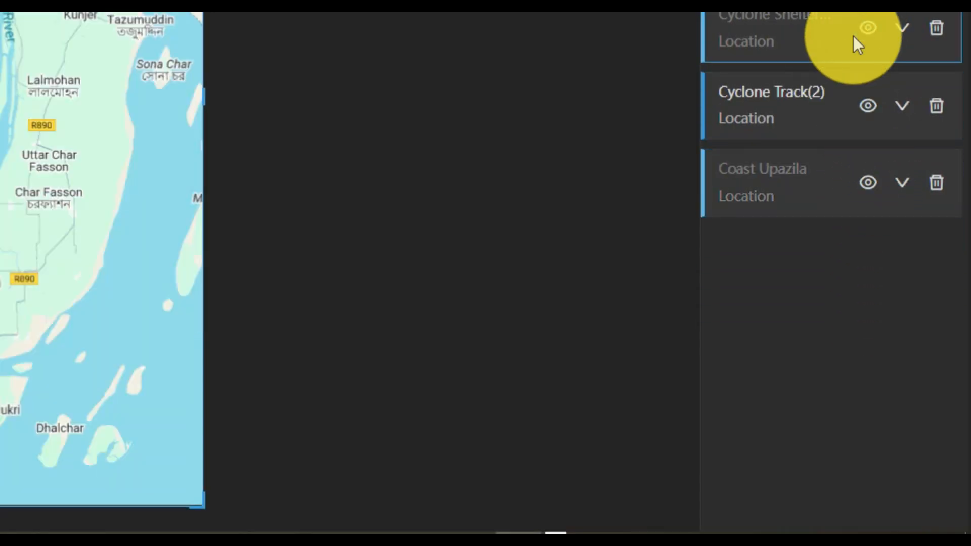
pyautogui.click(867, 107)
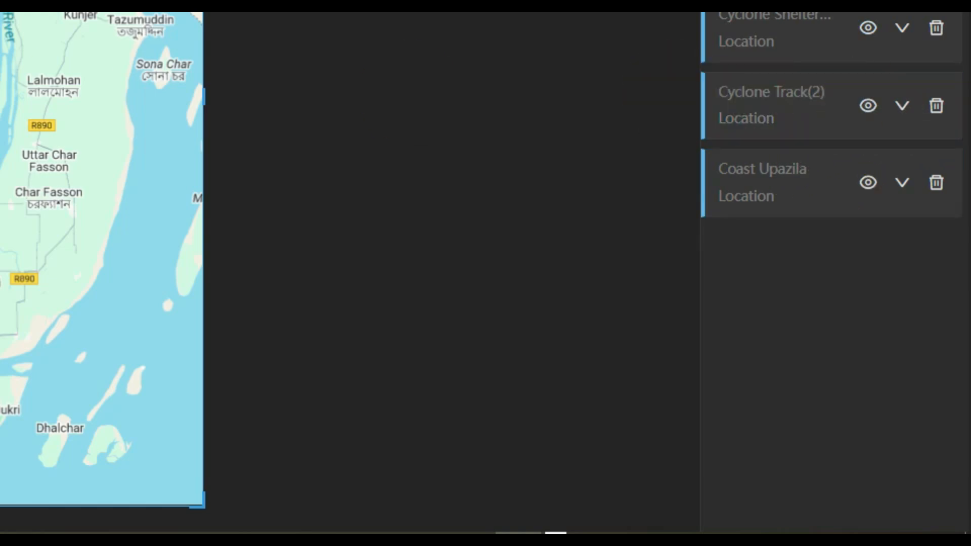
# Examine the attributes of the Bakerganj upazila within the clipped area, down to its total, male and female population fields.
pyautogui.scroll(1, 102, 257)
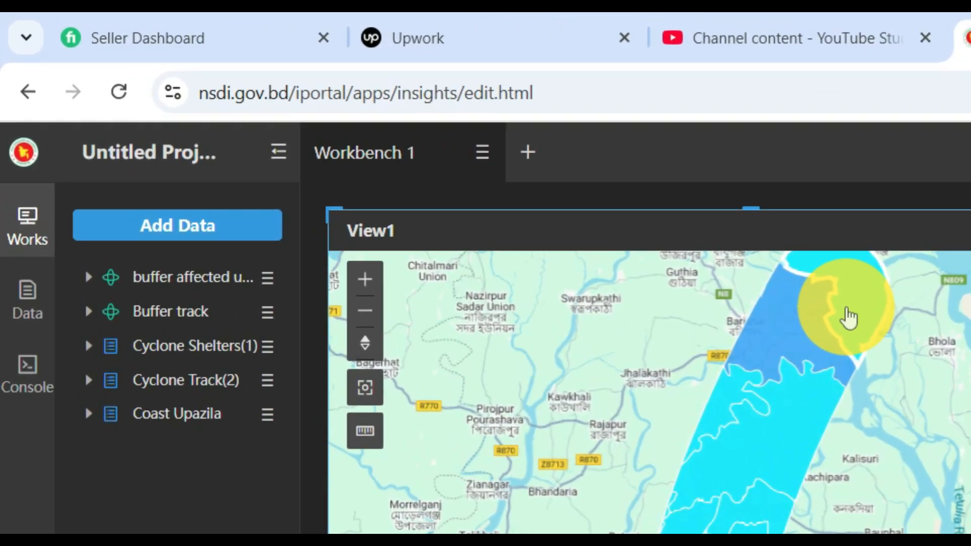
pyautogui.click(423, 161)
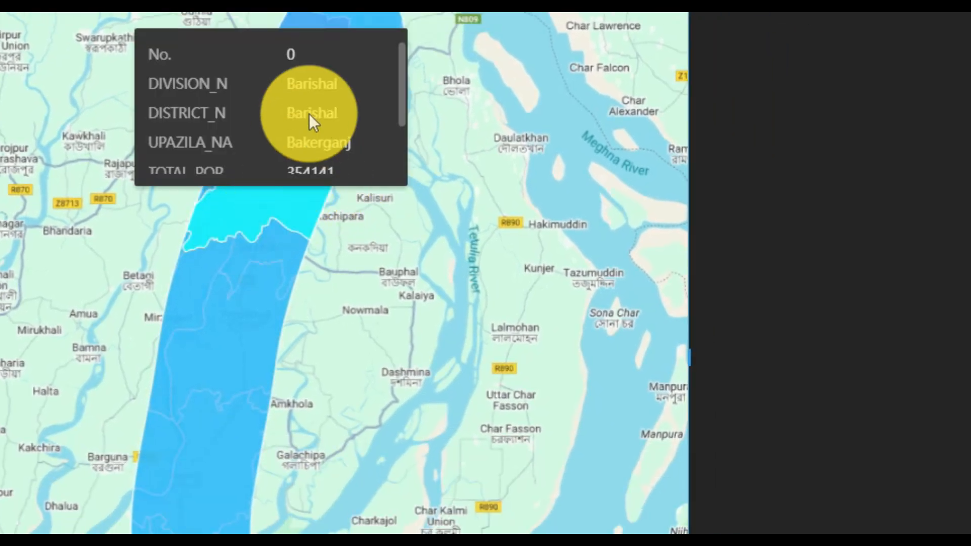
pyautogui.scroll(-2, 310, 117)
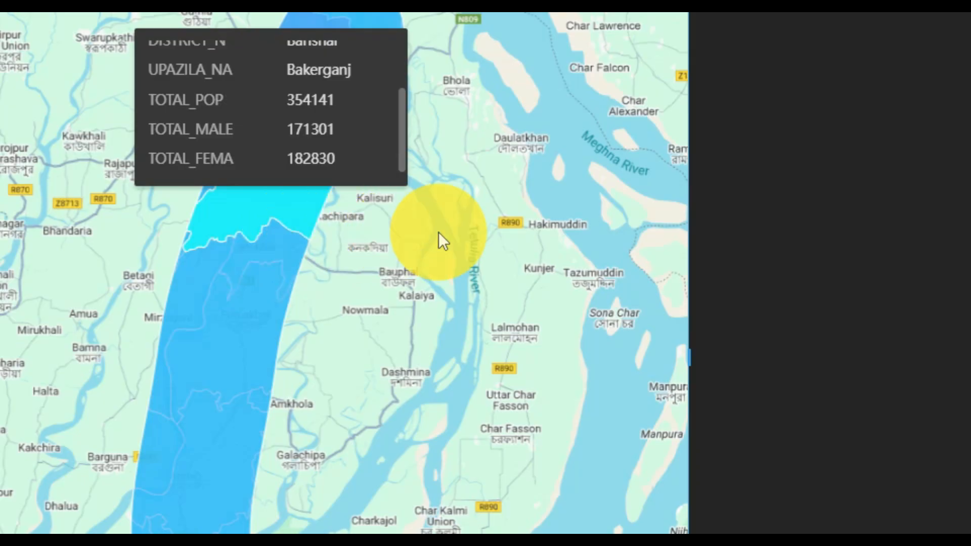
pyautogui.click(460, 233)
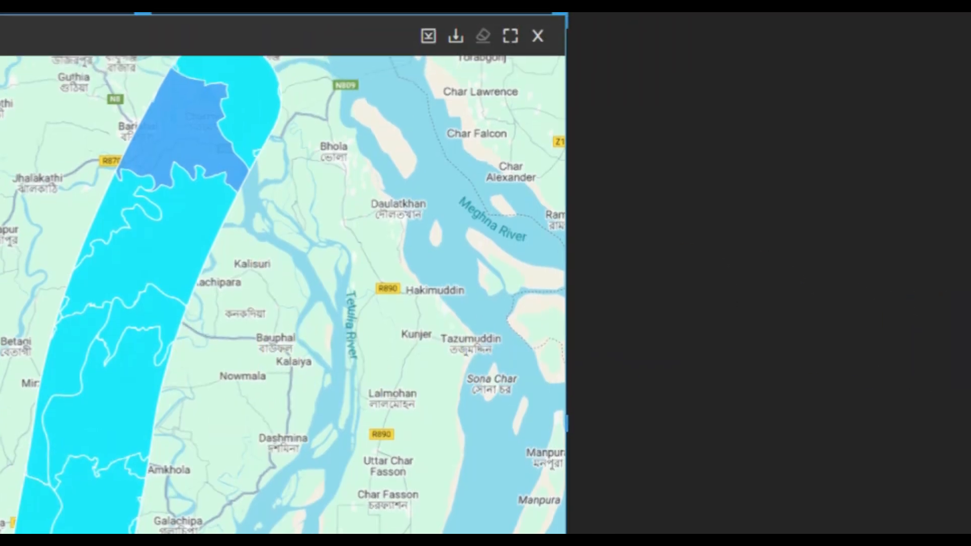
pyautogui.click(945, 217)
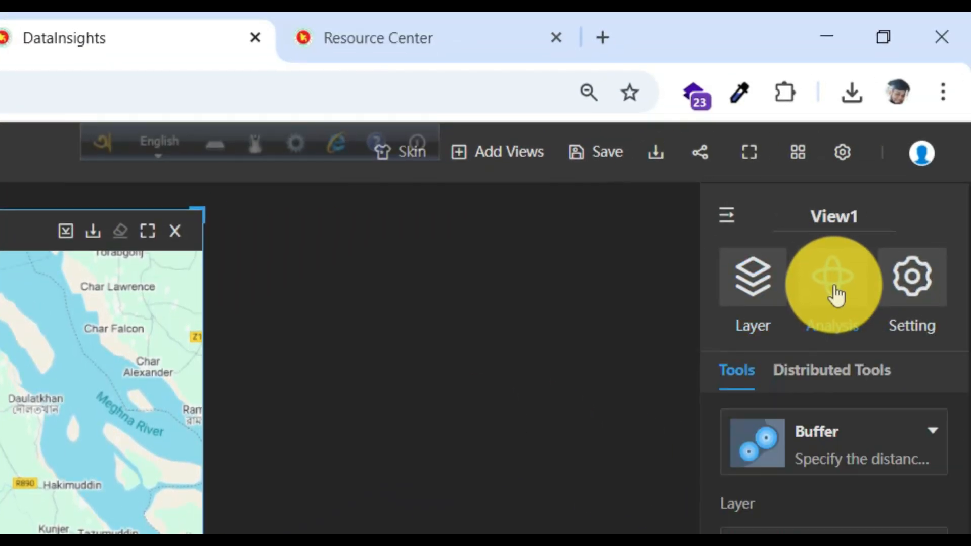
pyautogui.click(935, 436)
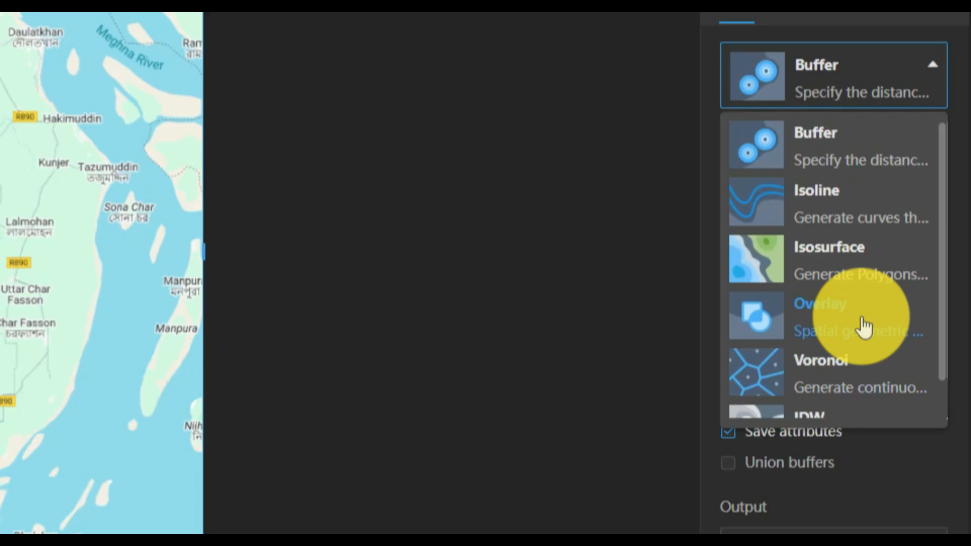
pyautogui.click(863, 329)
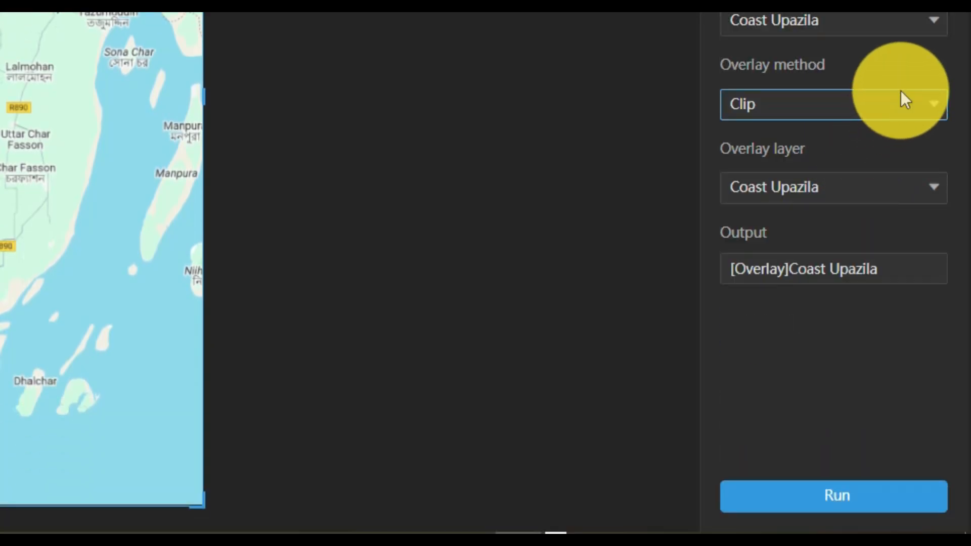
pyautogui.click(934, 24)
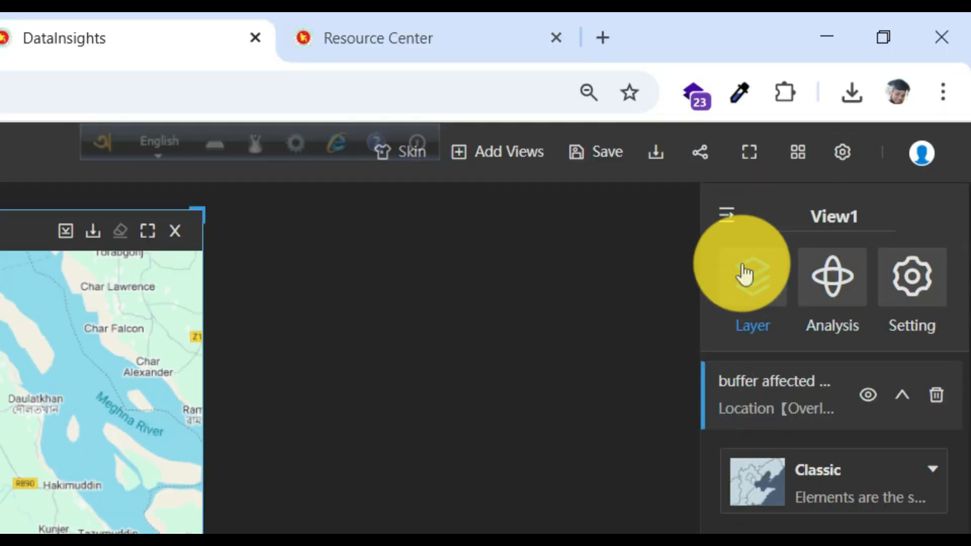
# Collapse the buffer affected upzila layer settings again and show the Cyclone Shelters(1) layer in View1.
pyautogui.click(901, 397)
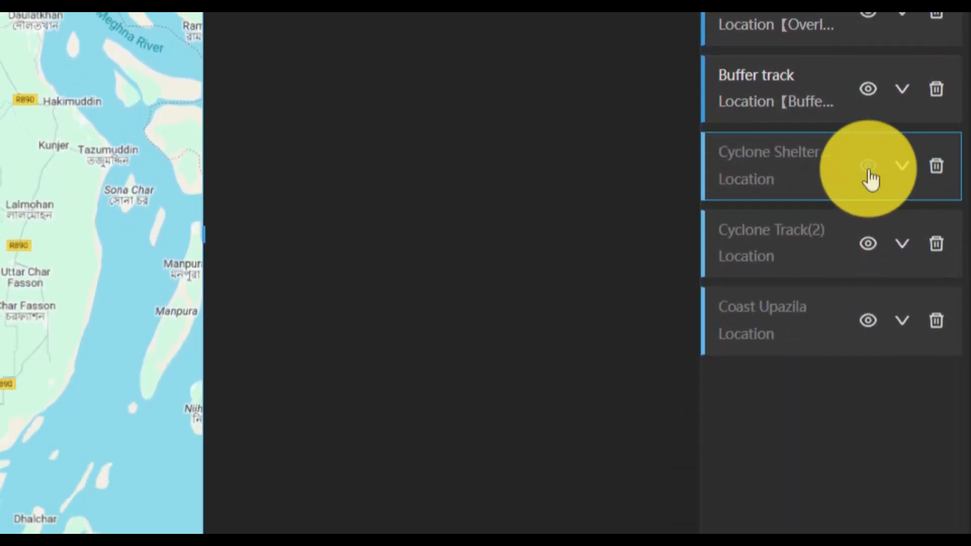
pyautogui.click(865, 30)
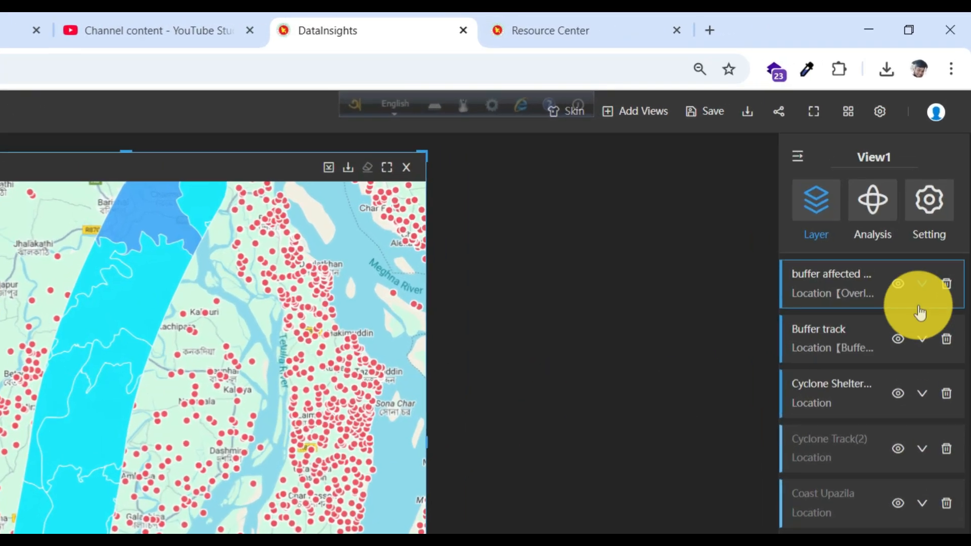
pyautogui.click(882, 228)
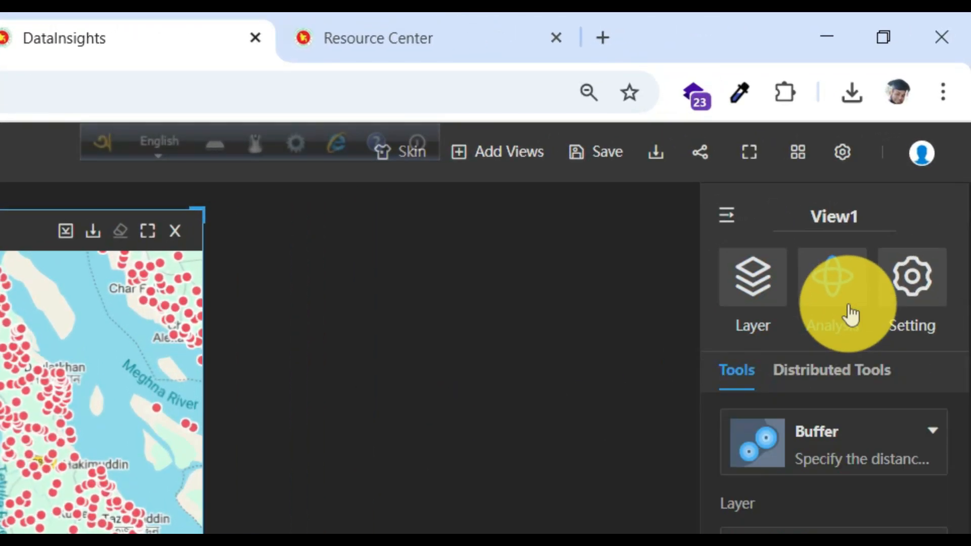
pyautogui.click(928, 434)
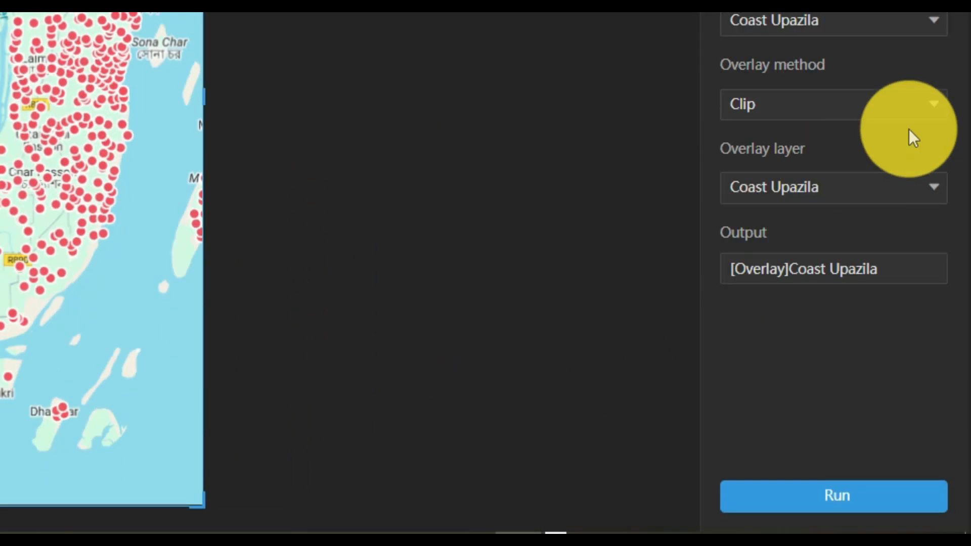
pyautogui.click(927, 31)
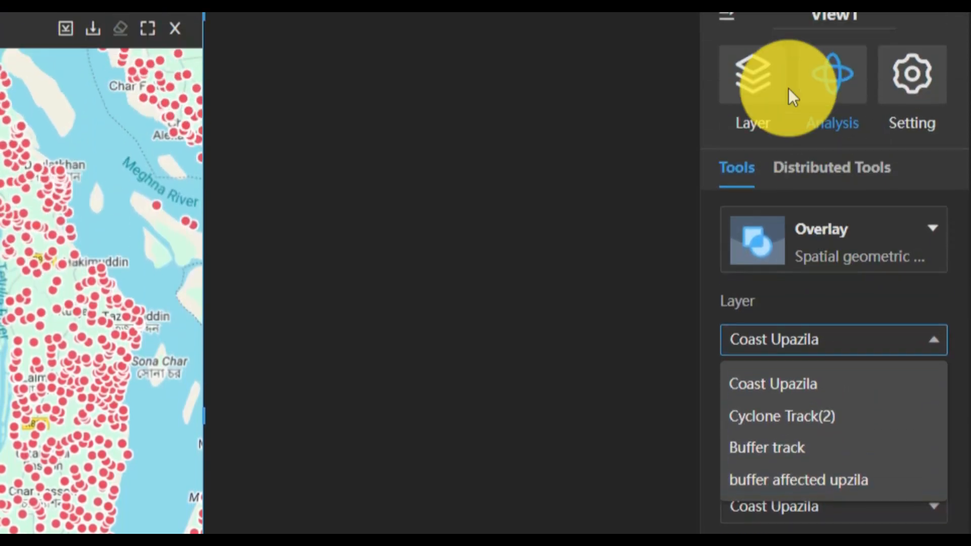
pyautogui.click(773, 90)
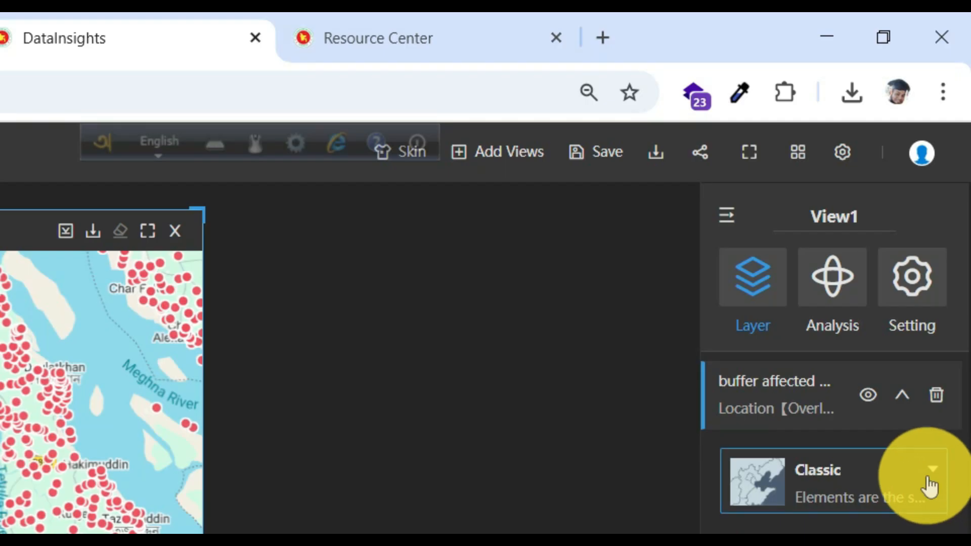
pyautogui.click(903, 396)
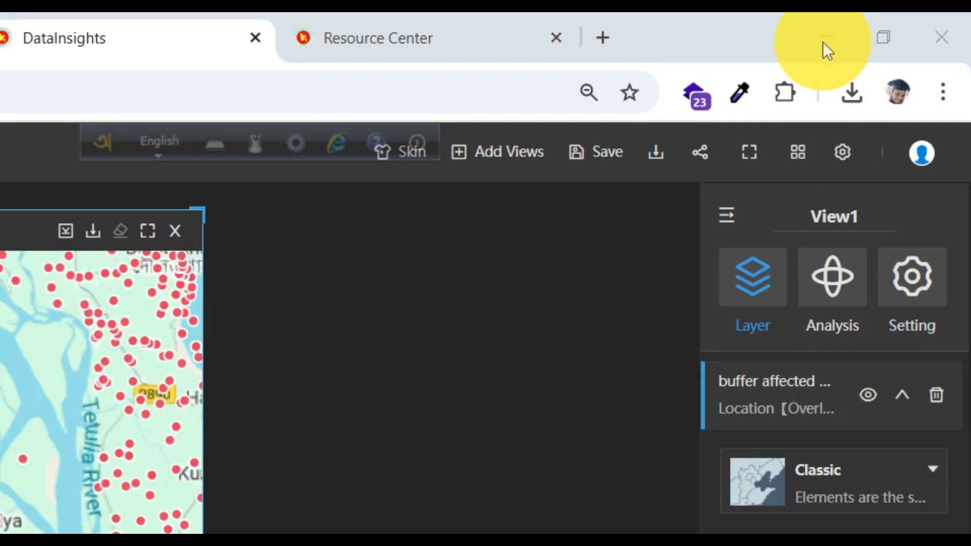
pyautogui.click(843, 302)
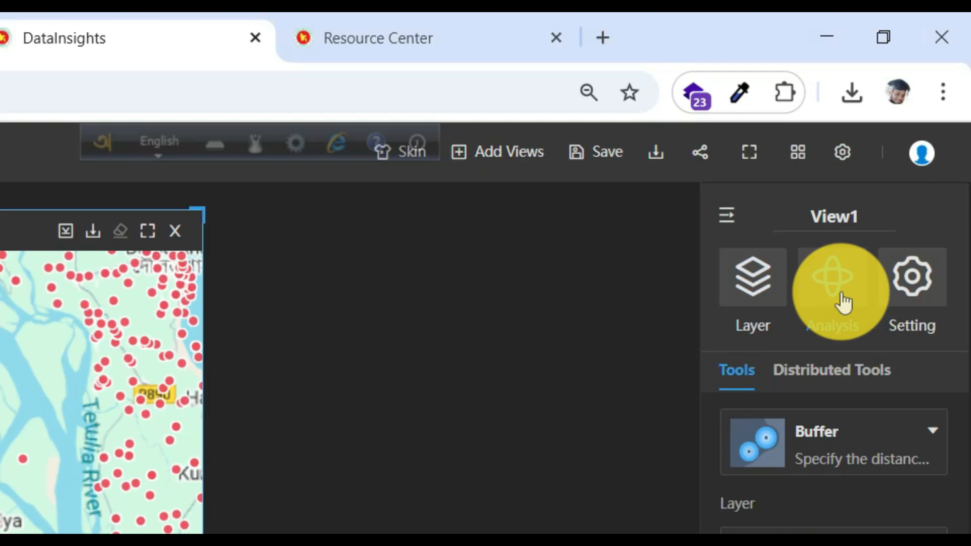
pyautogui.click(906, 462)
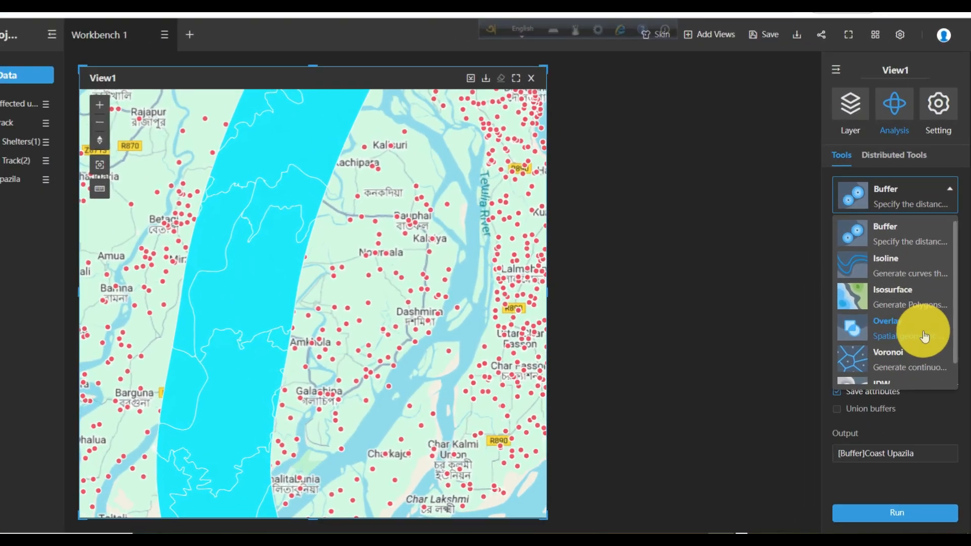
pyautogui.click(923, 334)
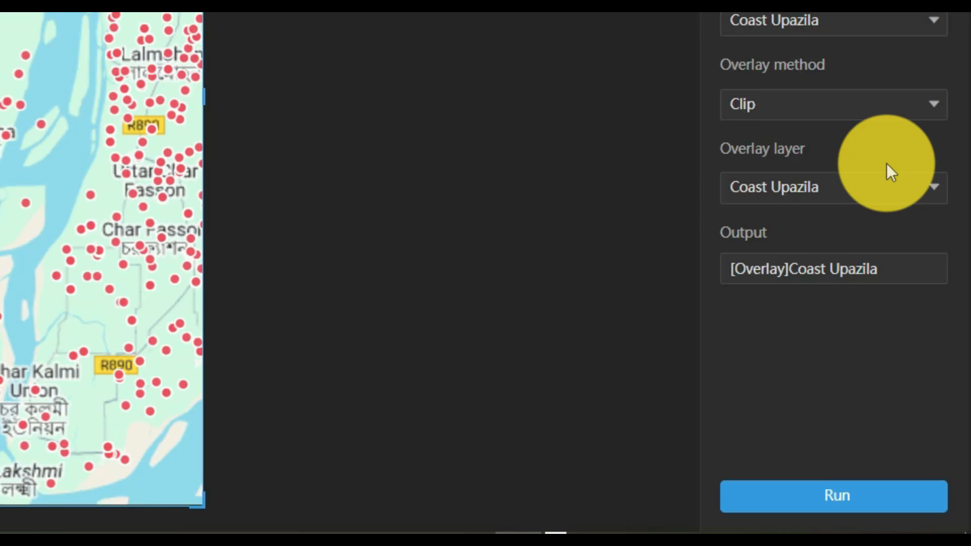
pyautogui.click(929, 23)
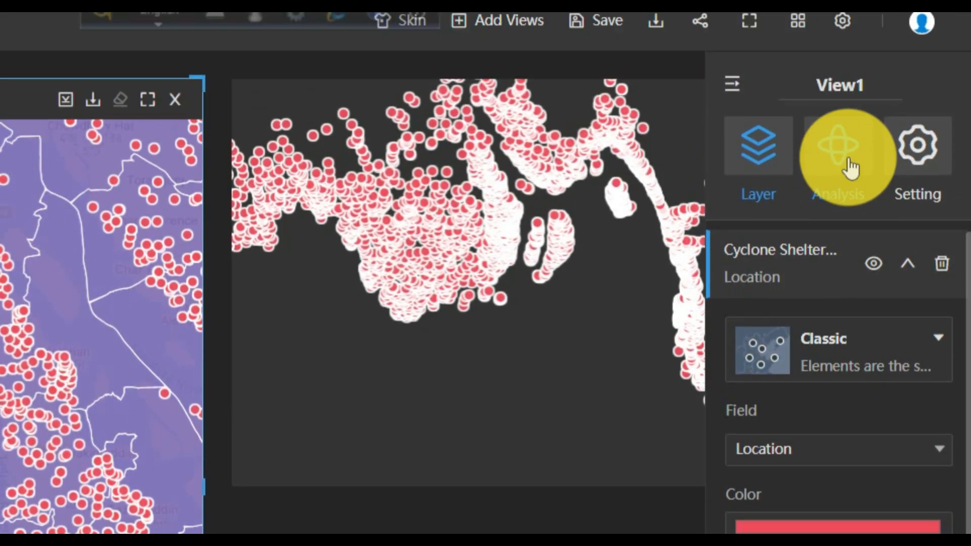
# Open the analysis tools for View1 and select the Overlay tool.
pyautogui.click(840, 277)
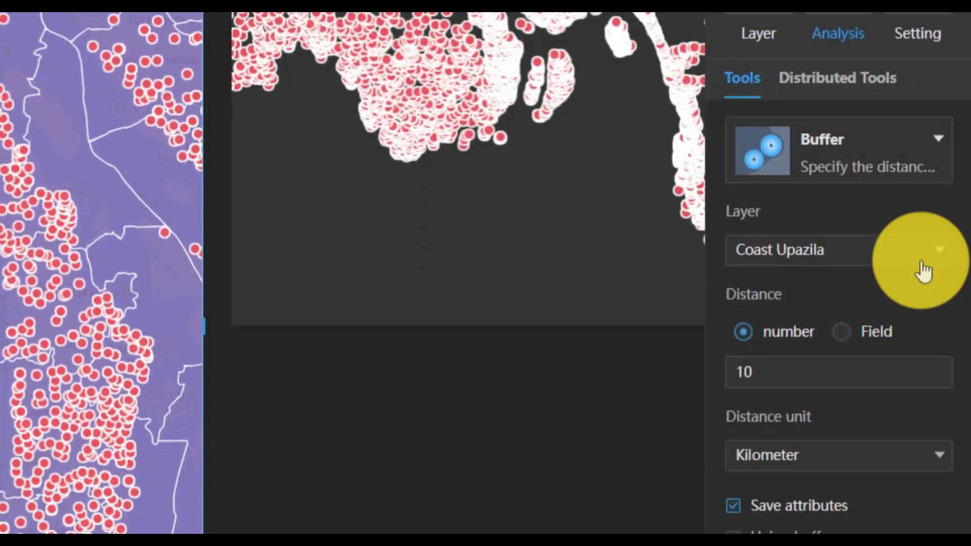
pyautogui.click(925, 545)
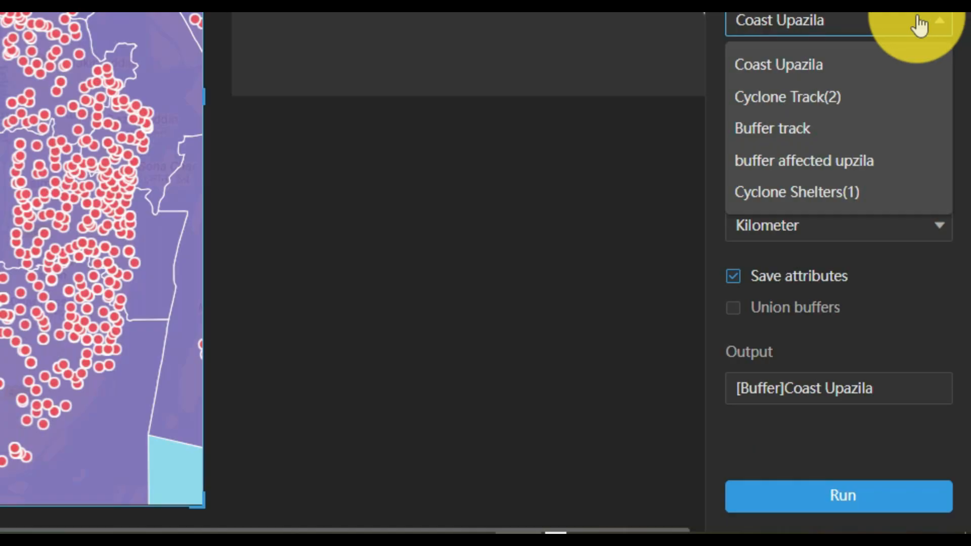
pyautogui.click(853, 202)
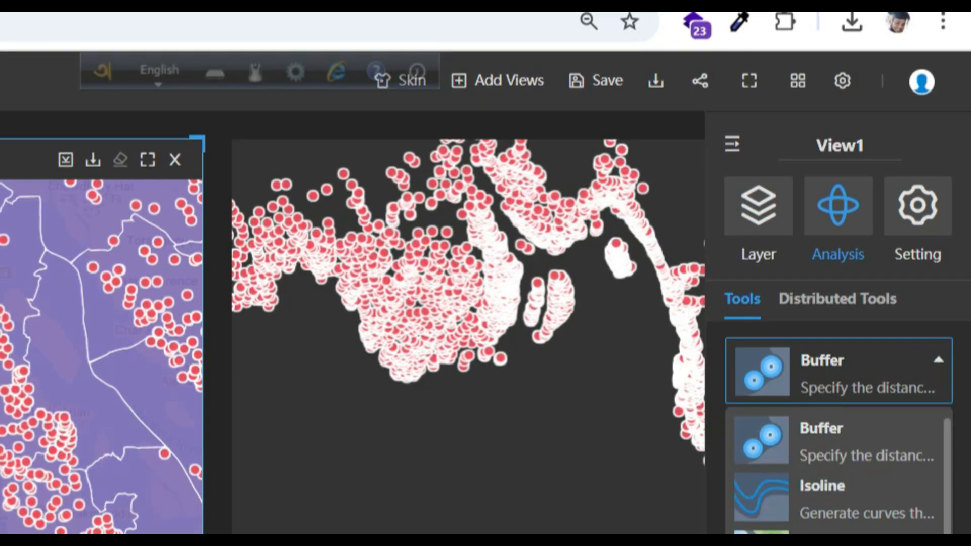
pyautogui.click(870, 183)
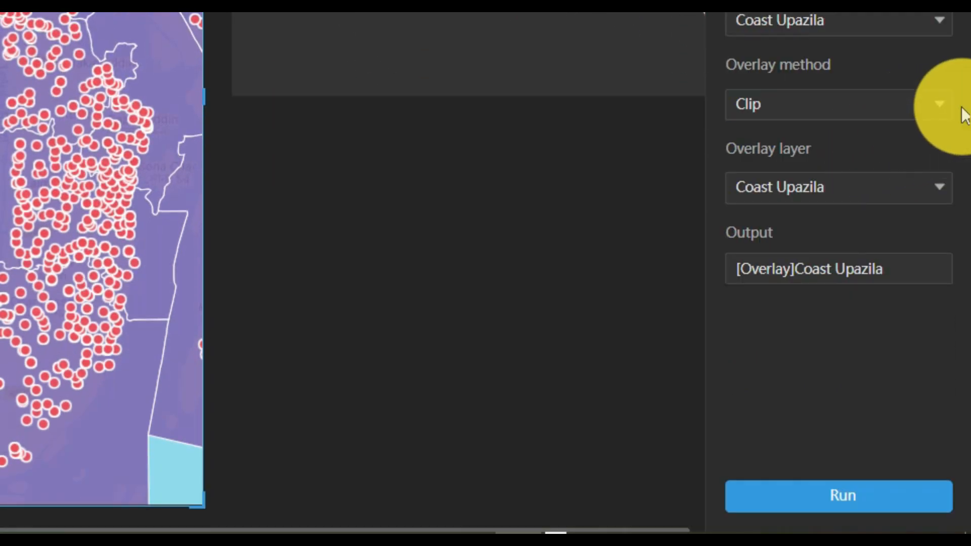
pyautogui.click(914, 30)
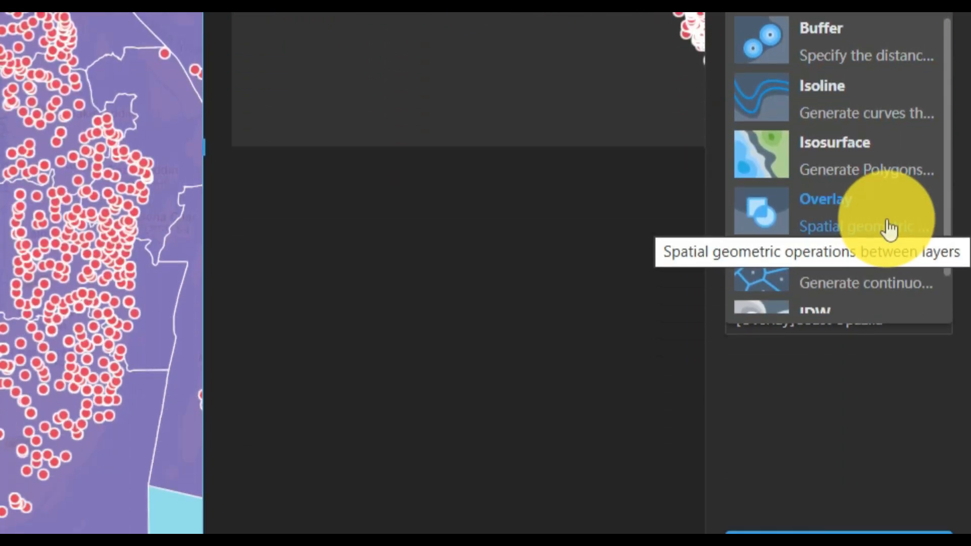
pyautogui.click(889, 486)
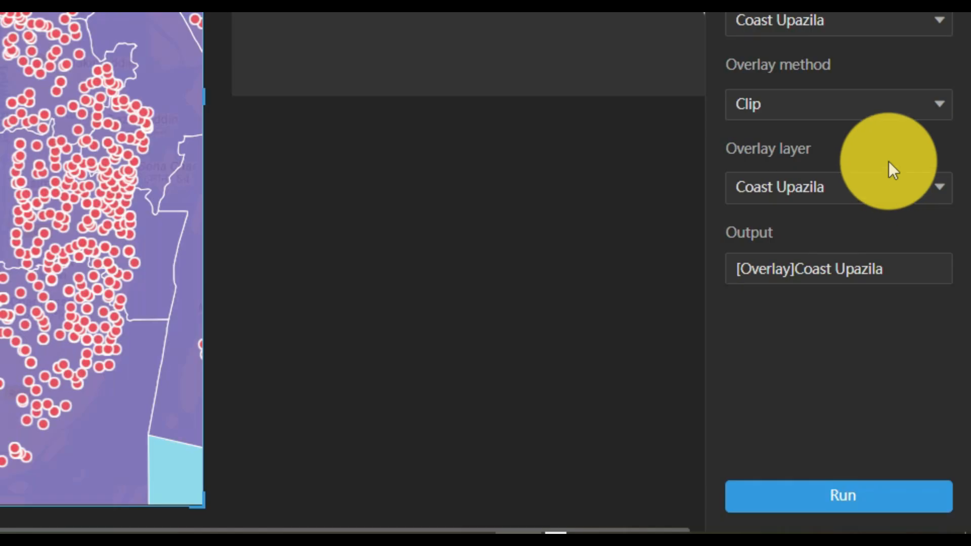
# Compare the input layers offered for the overlay under the Intersect and Clip methods.
pyautogui.click(898, 107)
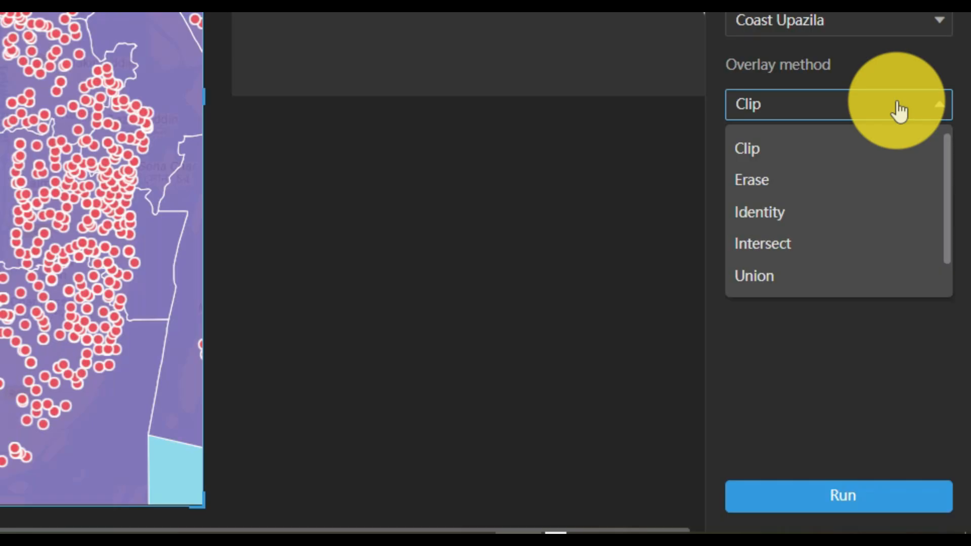
pyautogui.click(802, 242)
pyautogui.click(851, 30)
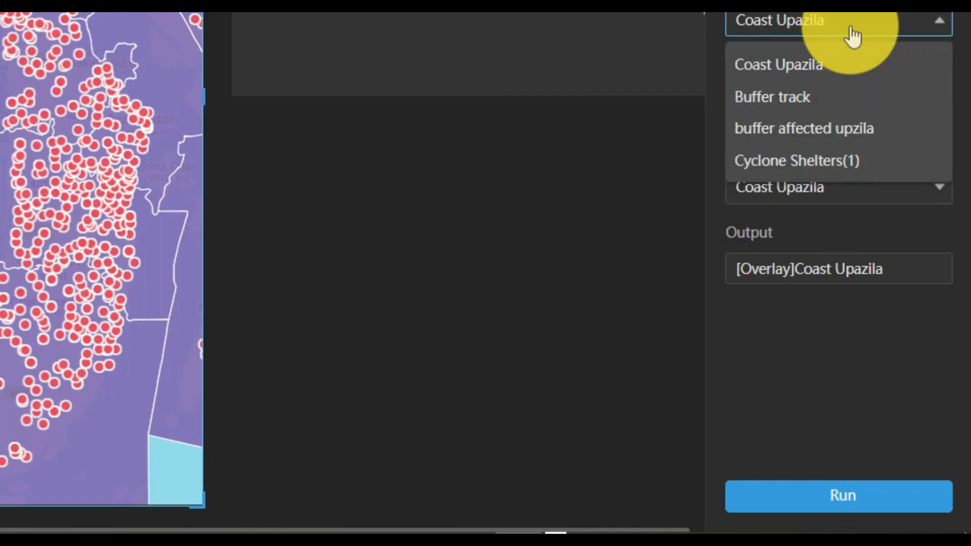
pyautogui.click(799, 169)
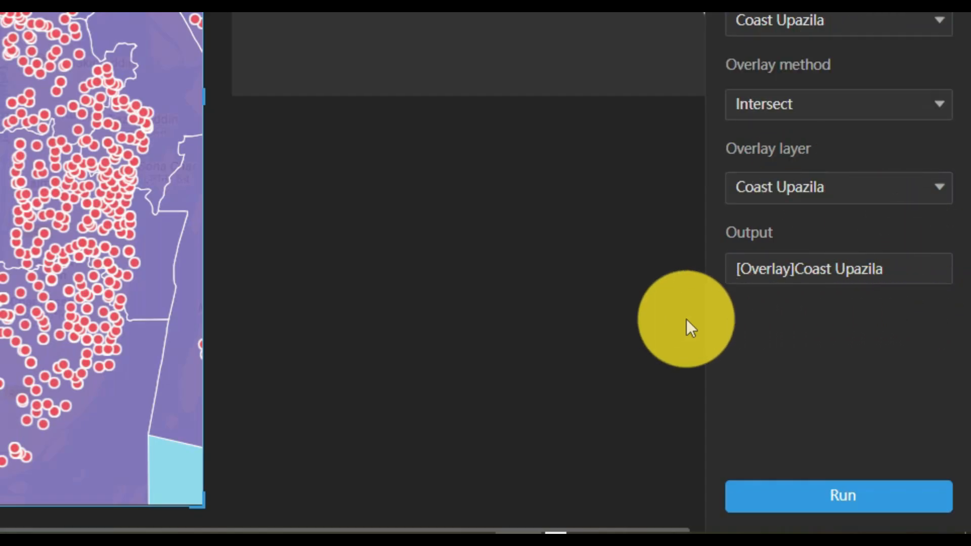
pyautogui.click(898, 109)
pyautogui.click(787, 150)
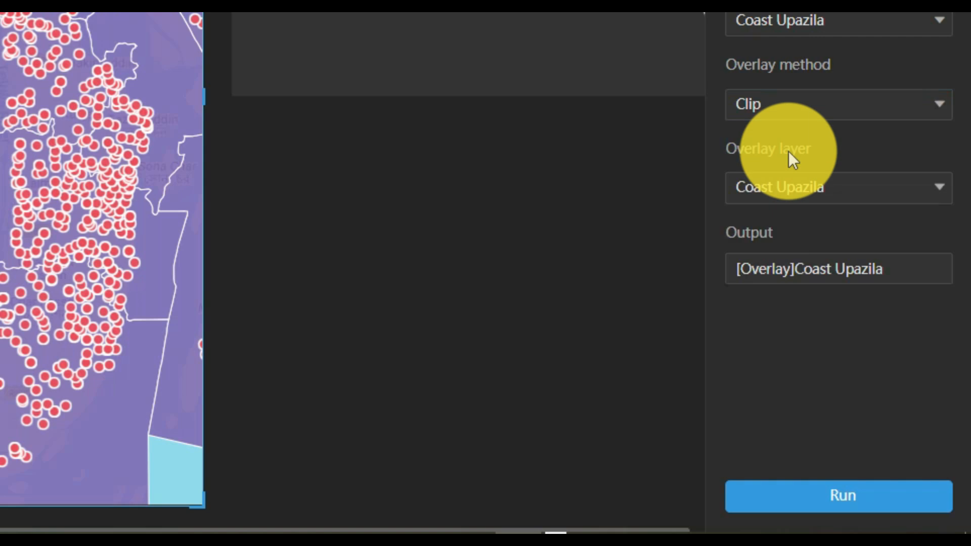
pyautogui.click(916, 26)
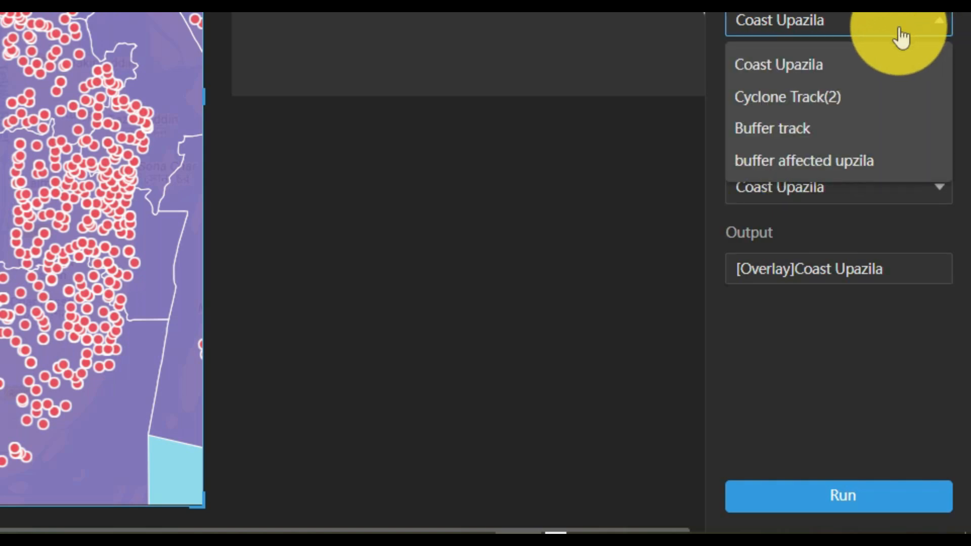
pyautogui.click(902, 37)
# Try the Intersect method with Cyclone Shelters(1) as the input layer, and return the method to Clip.
pyautogui.click(866, 104)
pyautogui.click(795, 244)
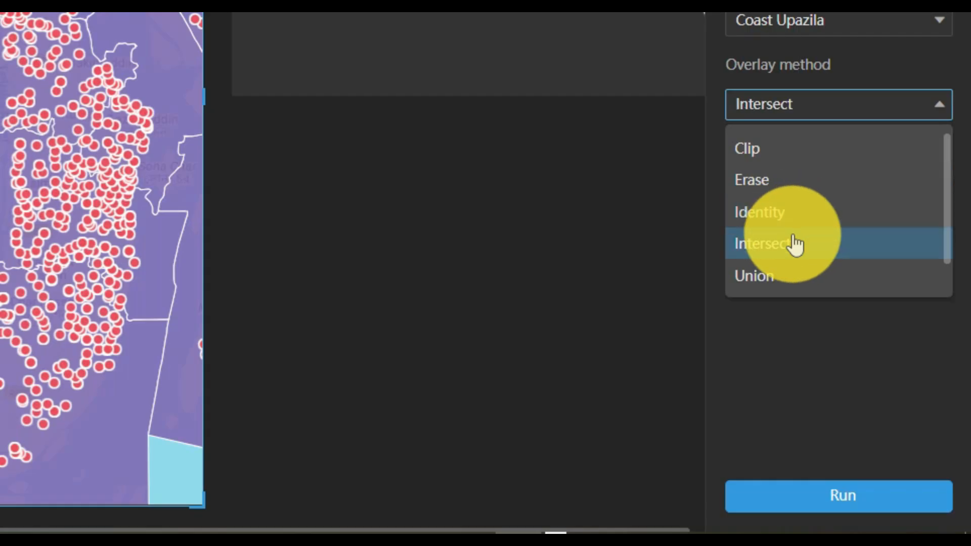
pyautogui.click(843, 32)
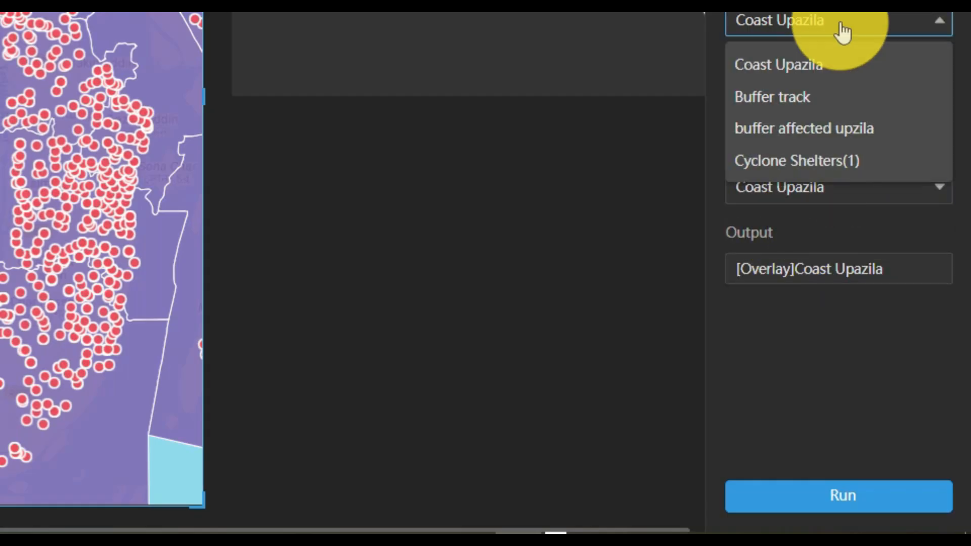
pyautogui.click(836, 160)
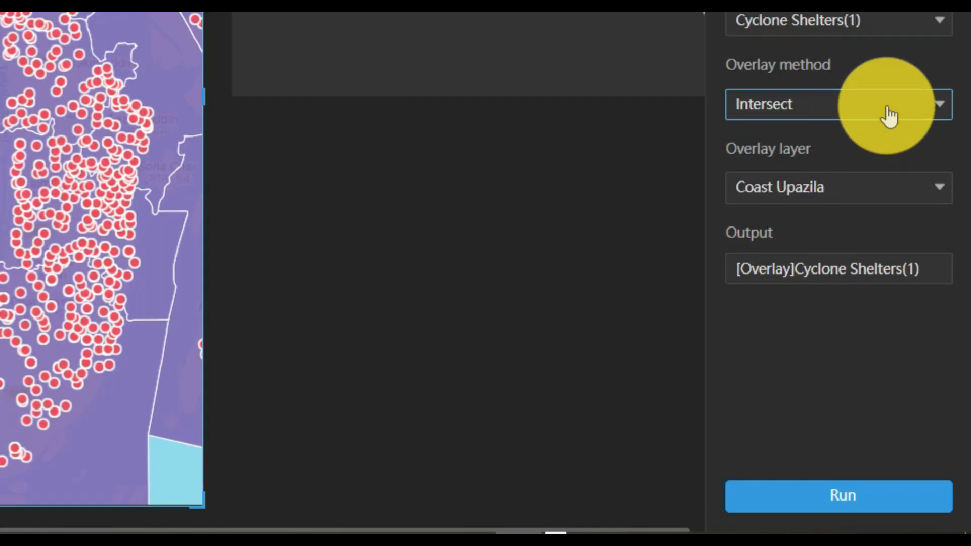
pyautogui.click(888, 116)
pyautogui.click(830, 147)
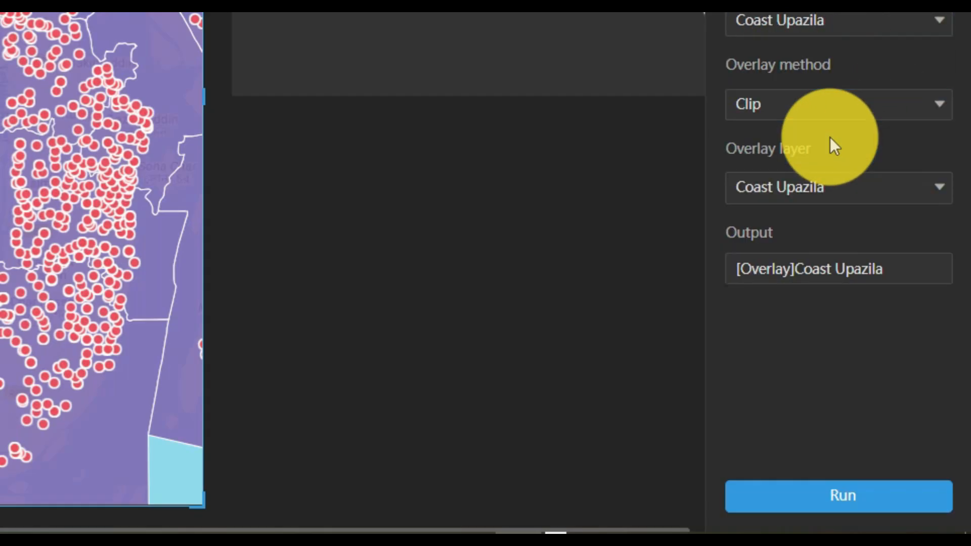
# Set the overlay to intersect the Cyclone Shelters(1) layer with the buffer affected upzila layer.
pyautogui.click(871, 114)
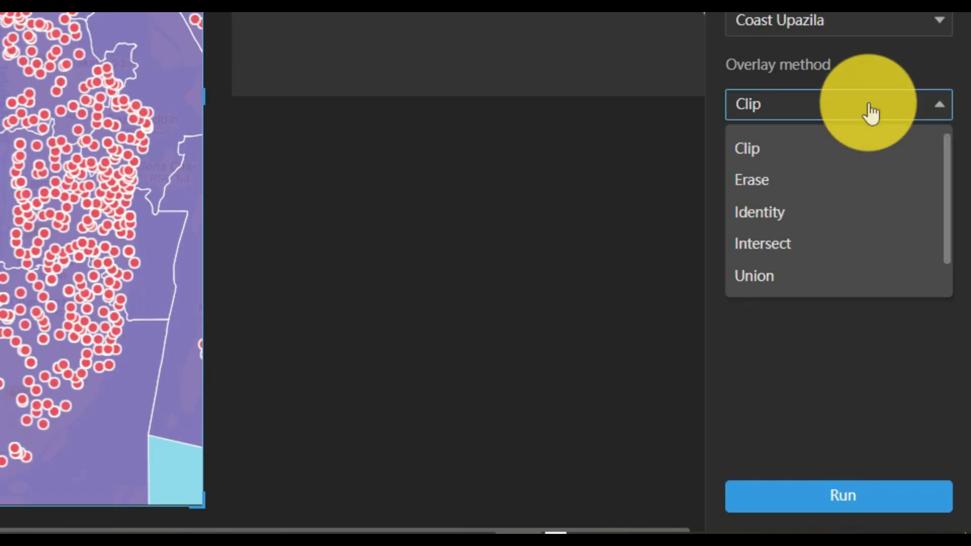
pyautogui.click(808, 246)
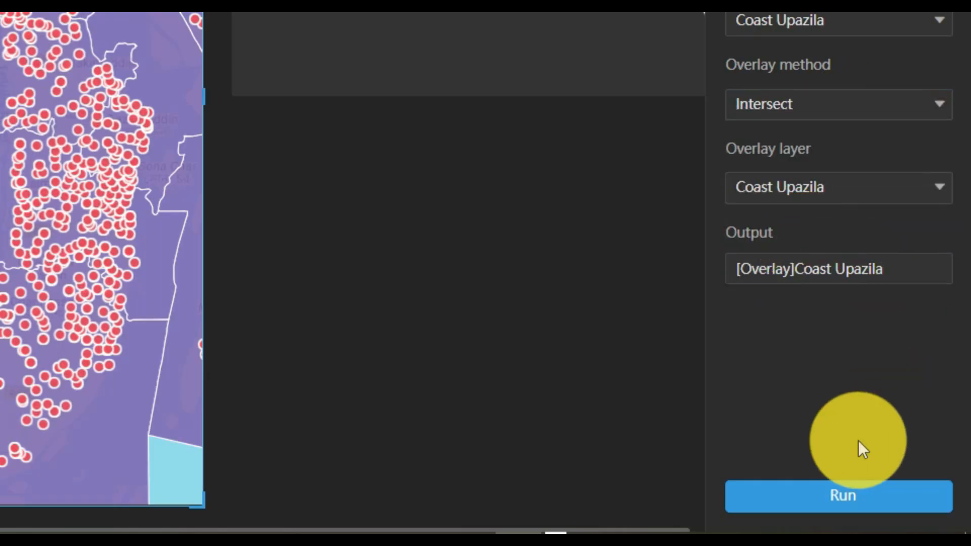
pyautogui.click(819, 27)
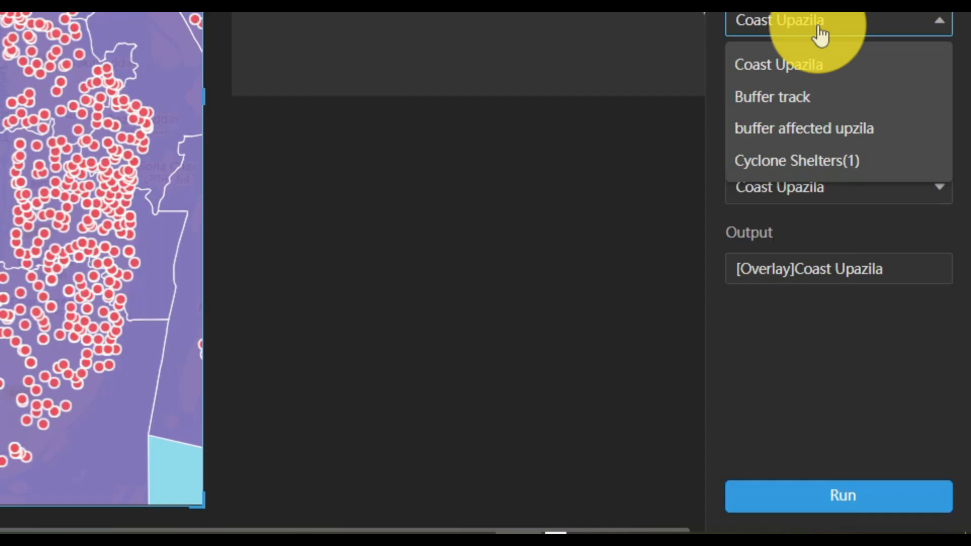
pyautogui.click(822, 161)
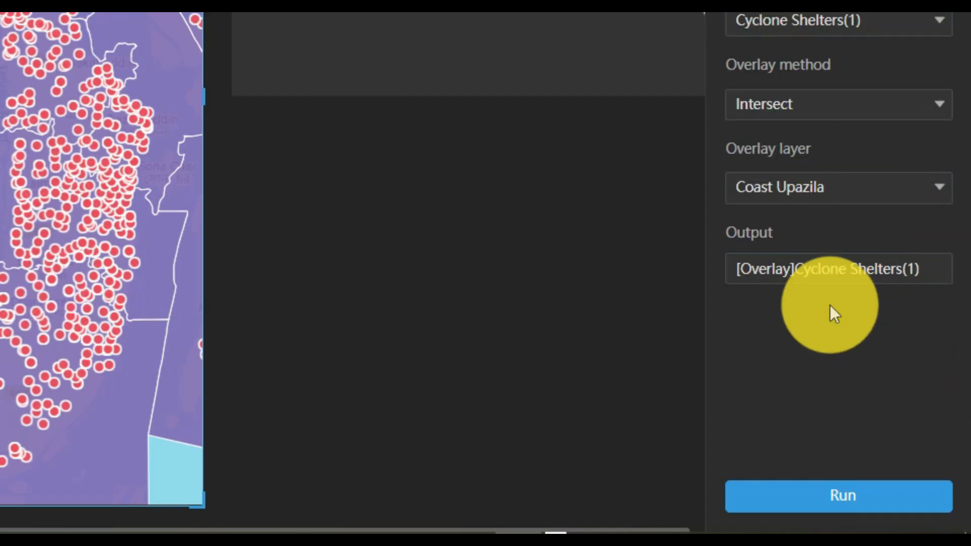
pyautogui.click(918, 197)
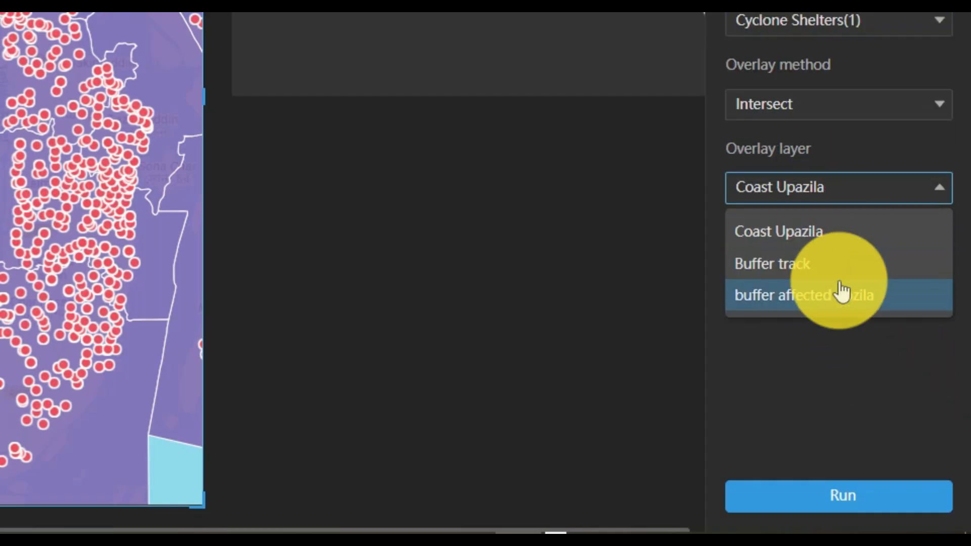
pyautogui.click(840, 291)
# Name the overlay output "111" and run the analysis.
pyautogui.click(931, 268)
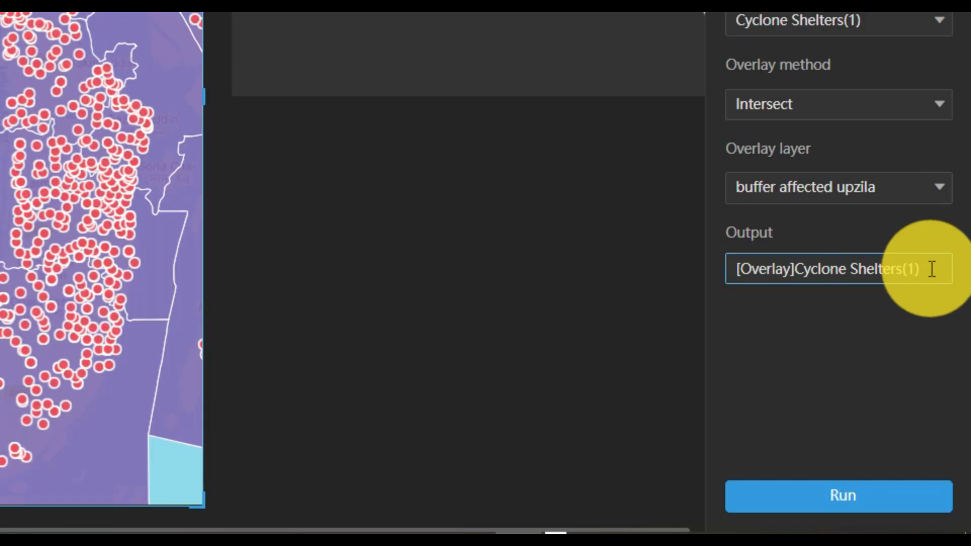
pyautogui.moveTo(931, 269); pyautogui.dragTo(715, 279)
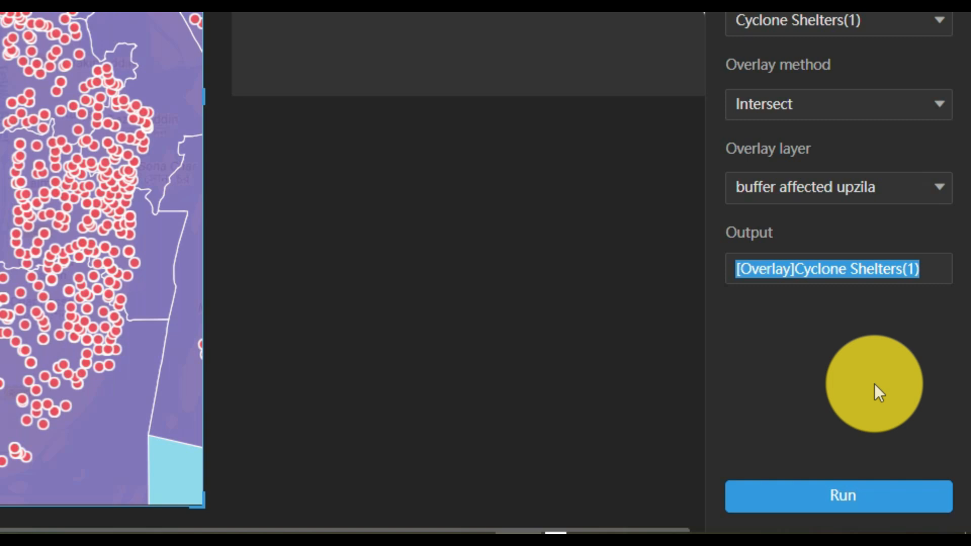
pyautogui.write('111')
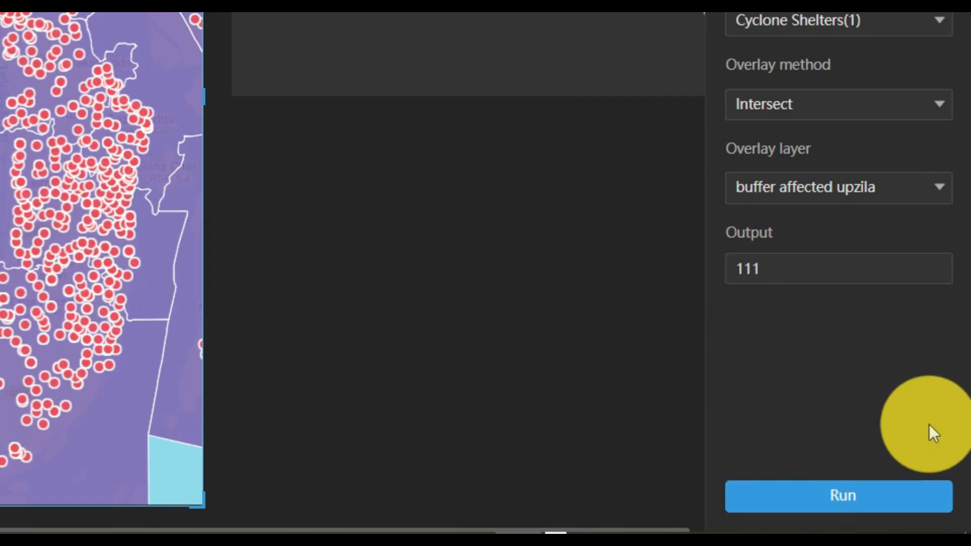
pyautogui.click(869, 500)
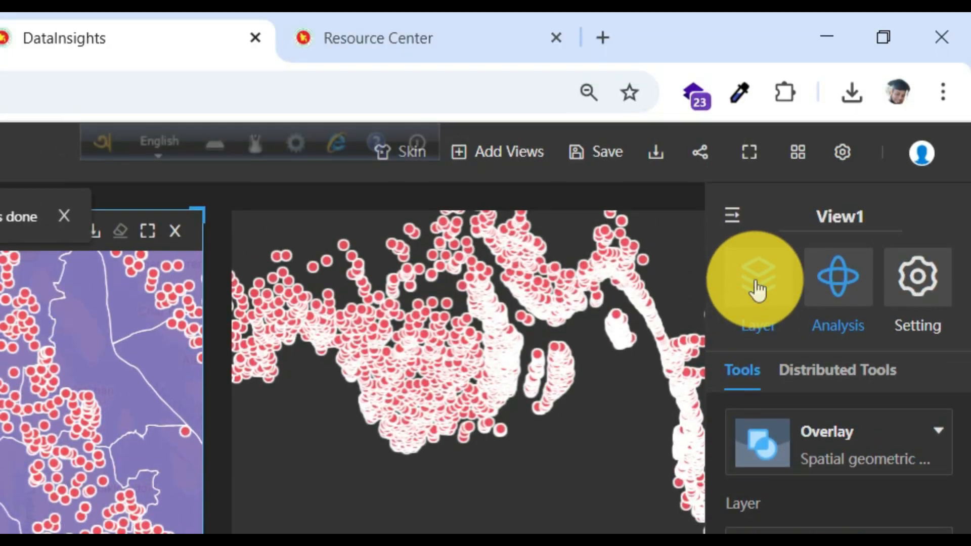
# Collapse the settings of the new 111(1) layer and hide the Cyclone Shelters(1) layer in View1.
pyautogui.click(754, 288)
pyautogui.click(909, 399)
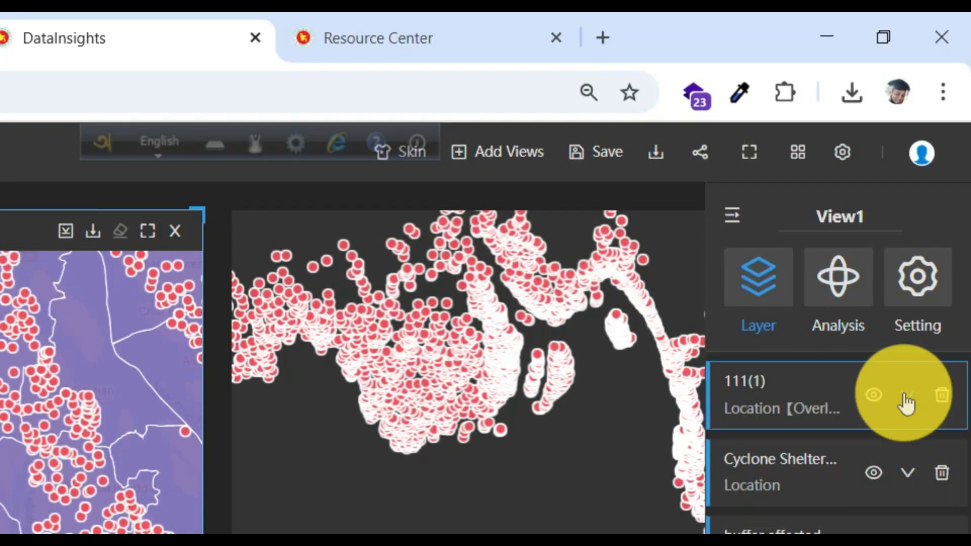
pyautogui.click(872, 475)
pyautogui.scroll(1, 252, 280)
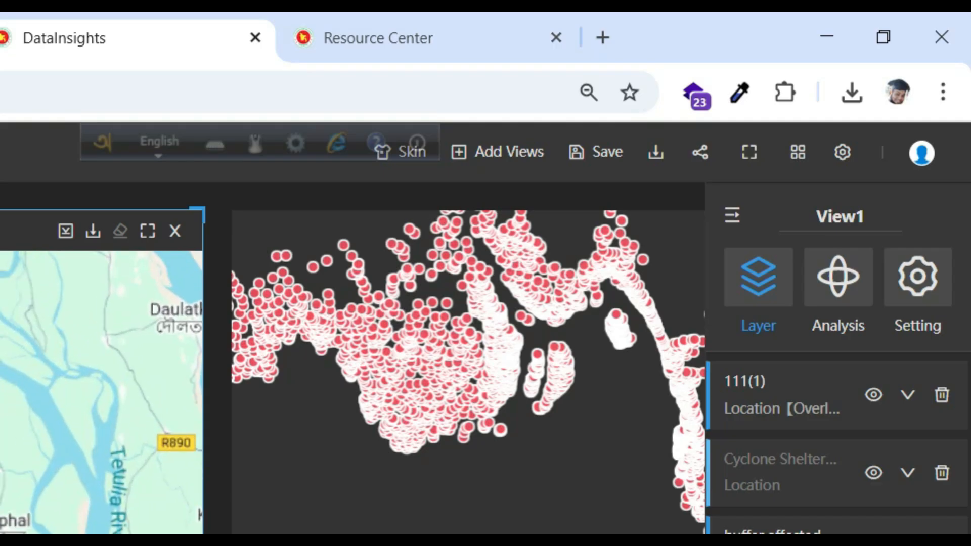
pyautogui.scroll(-1, 253, 280)
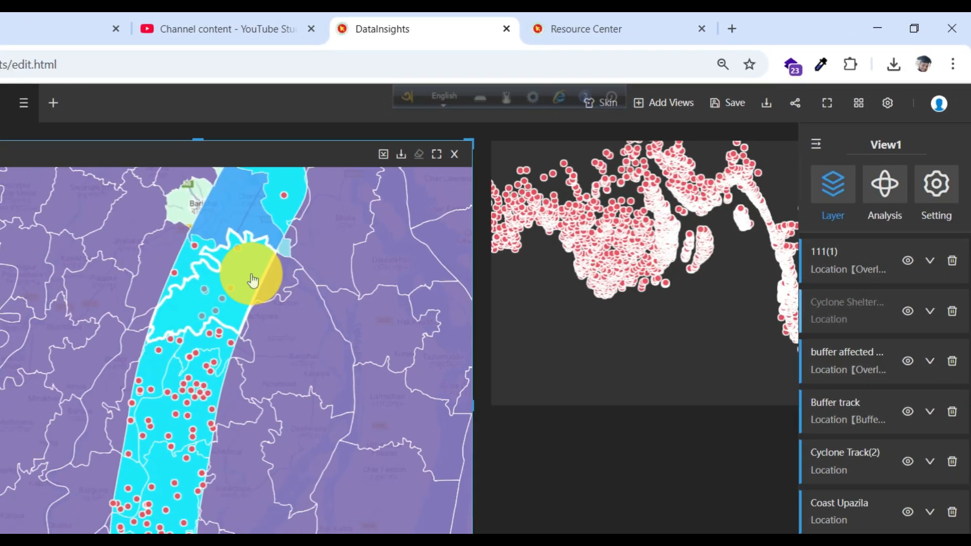
pyautogui.scroll(-2, 252, 280)
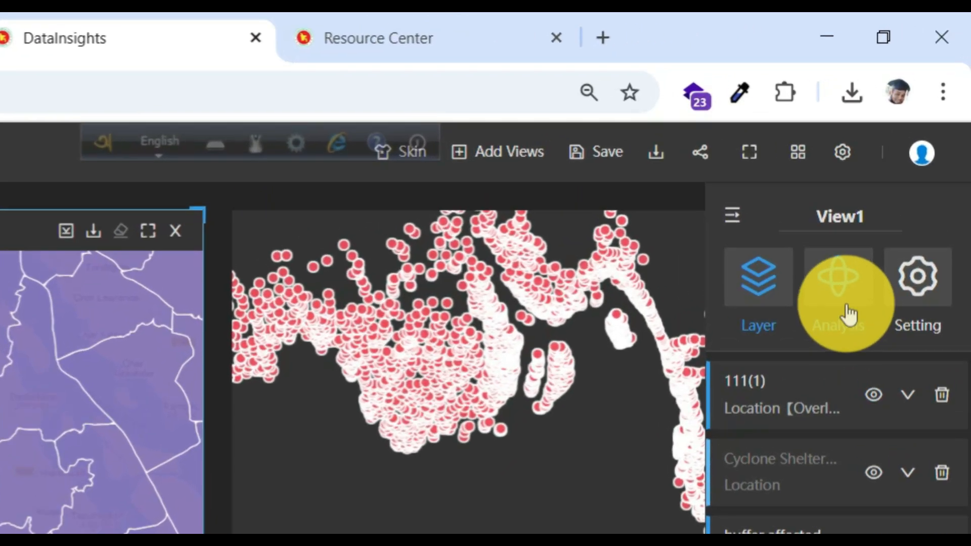
pyautogui.click(907, 160)
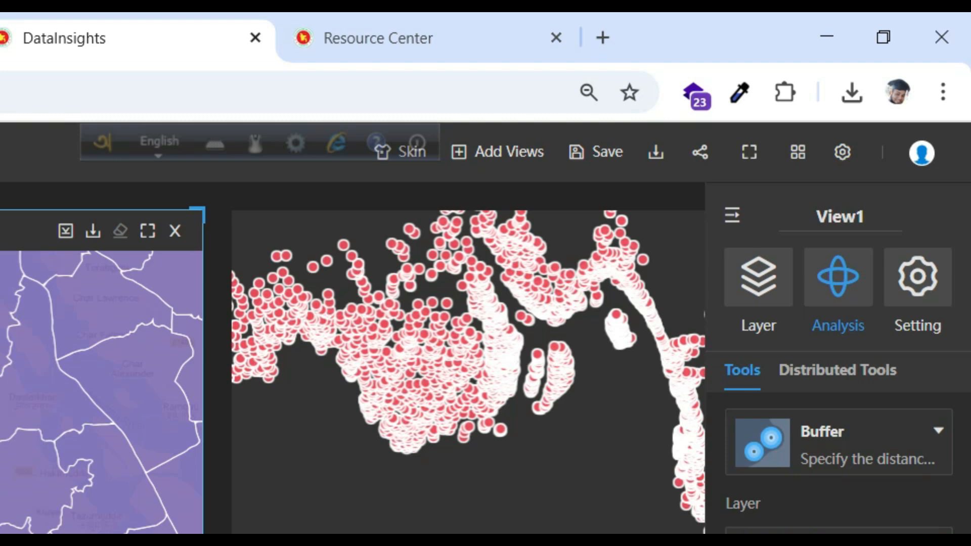
pyautogui.click(906, 417)
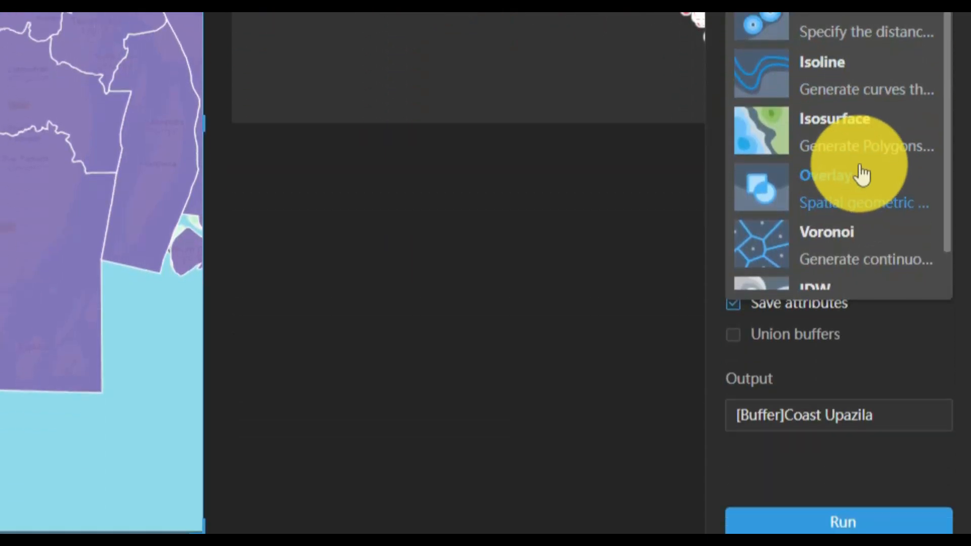
pyautogui.click(861, 173)
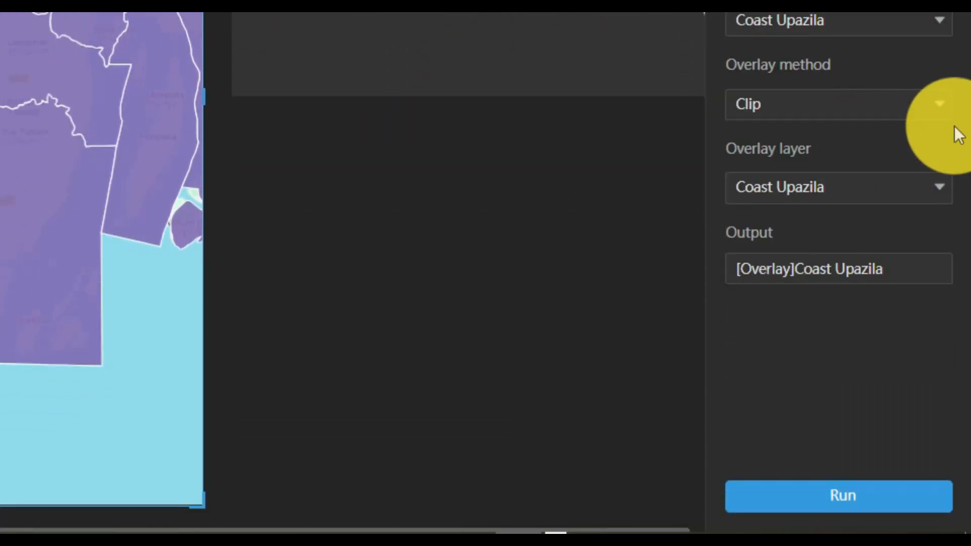
pyautogui.click(939, 107)
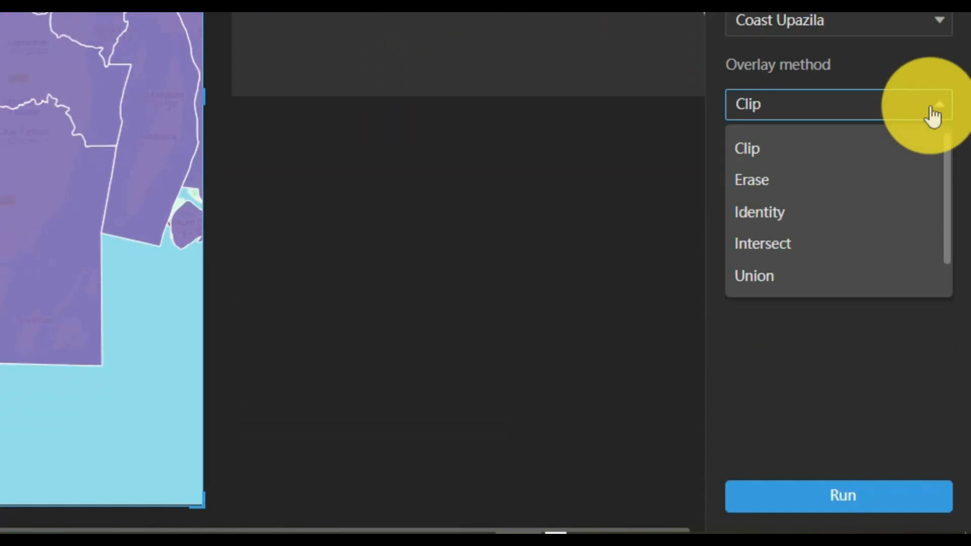
pyautogui.click(811, 247)
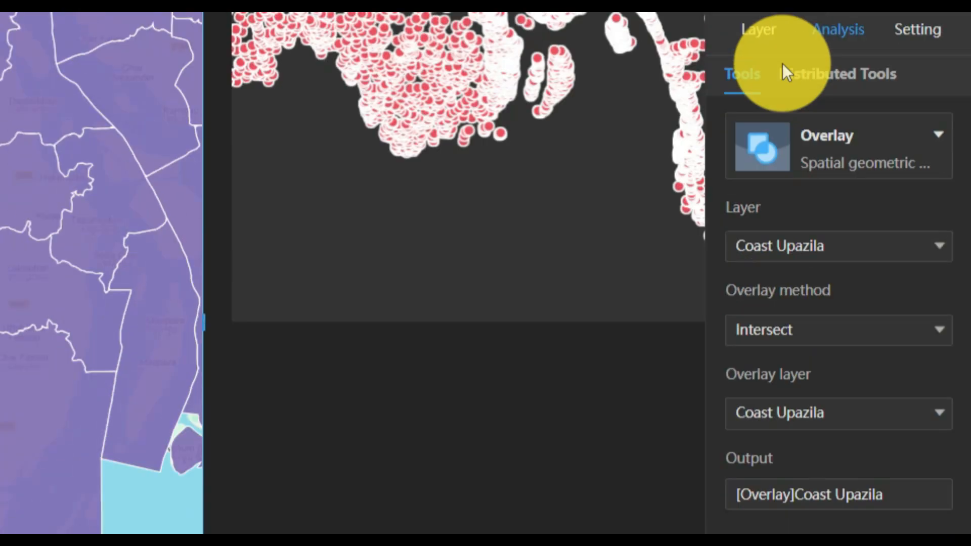
# Hide the Coast Upazila layer in View1.
pyautogui.click(775, 281)
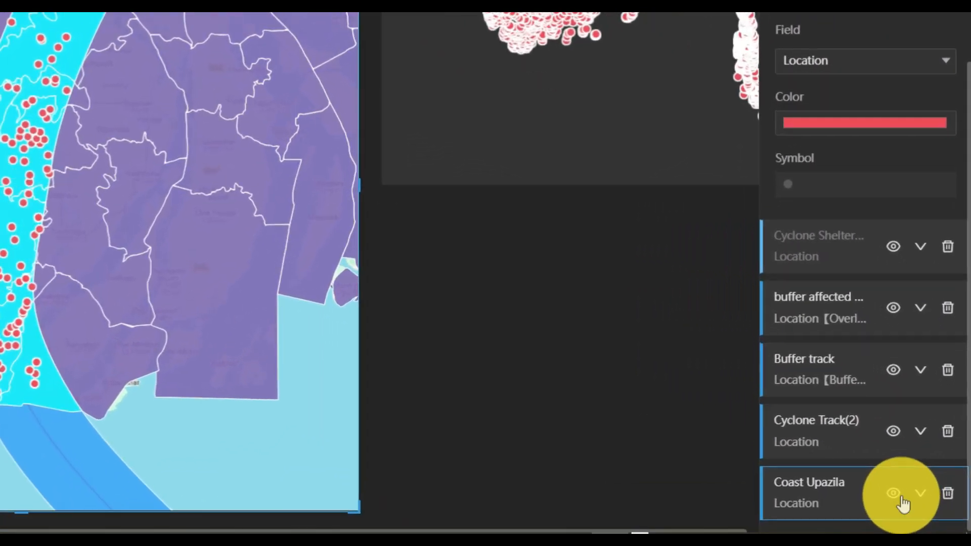
pyautogui.click(895, 495)
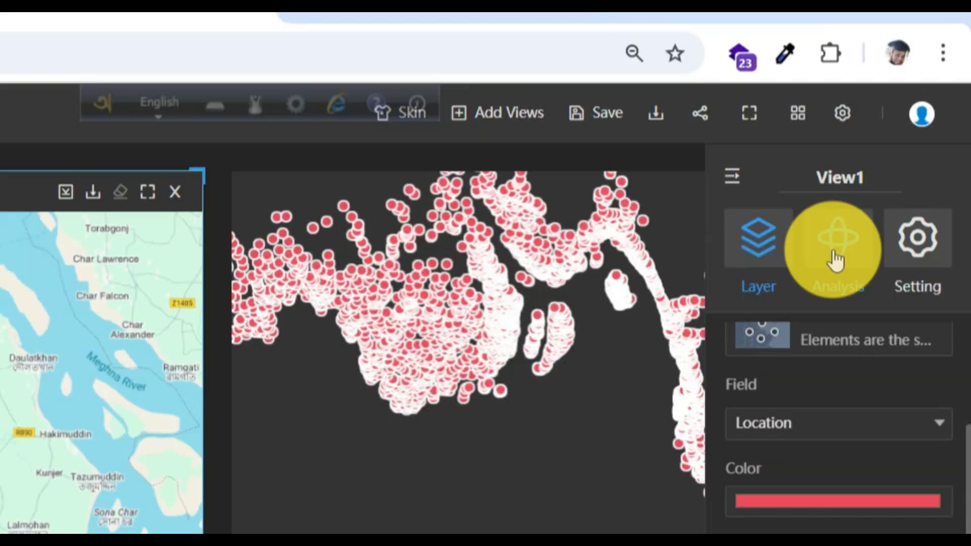
# Set up an Overlay analysis that intersects the Cyclone Shelters(1) layer with the buffer affected upzila layer.
pyautogui.click(834, 298)
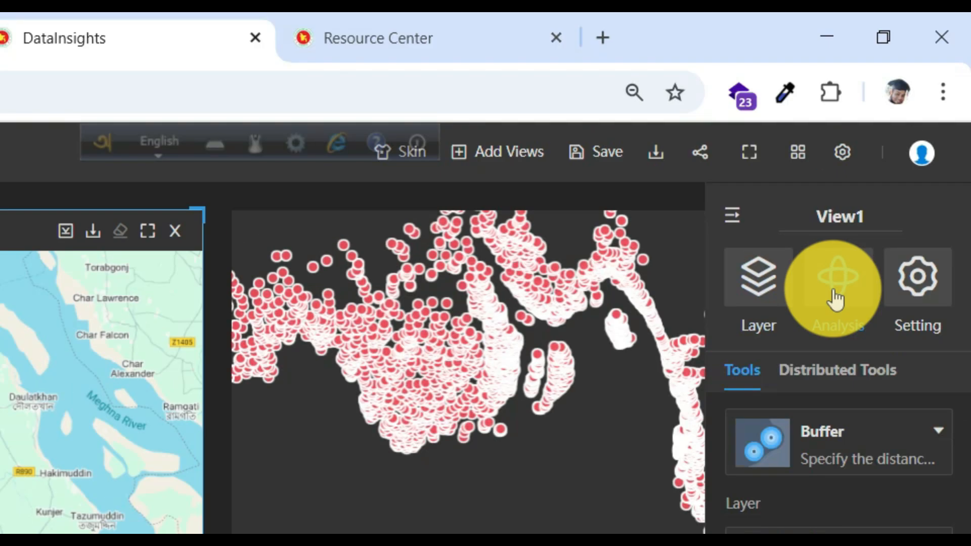
pyautogui.click(851, 456)
pyautogui.click(842, 156)
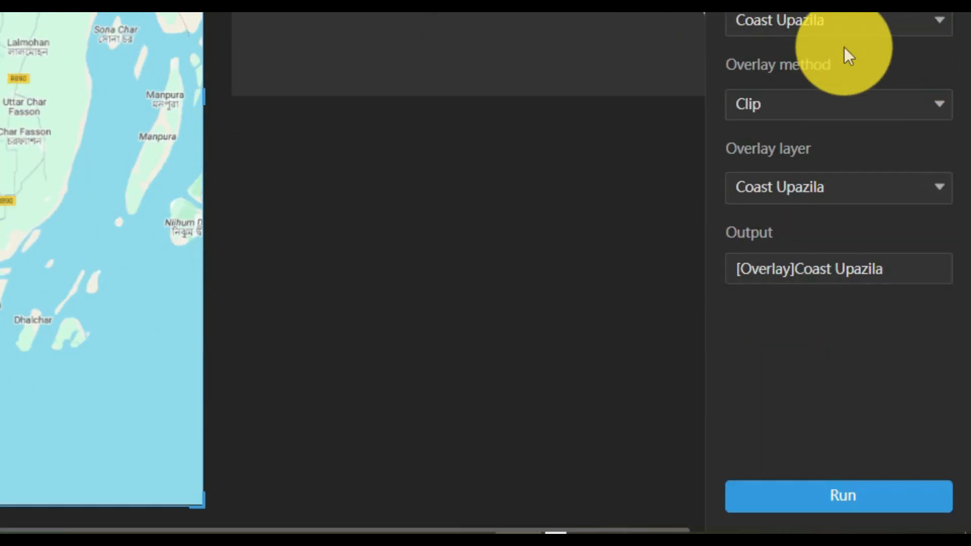
pyautogui.click(875, 26)
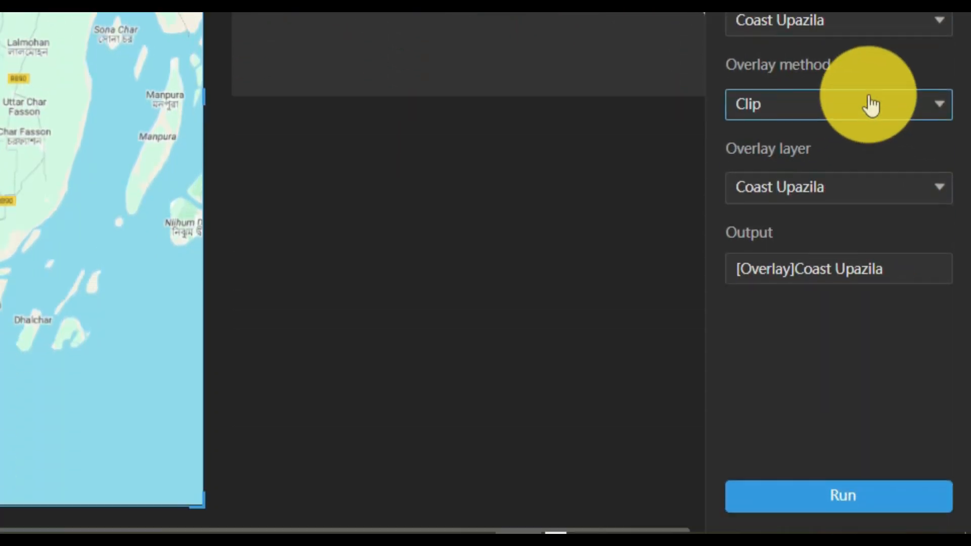
pyautogui.click(868, 105)
pyautogui.click(809, 237)
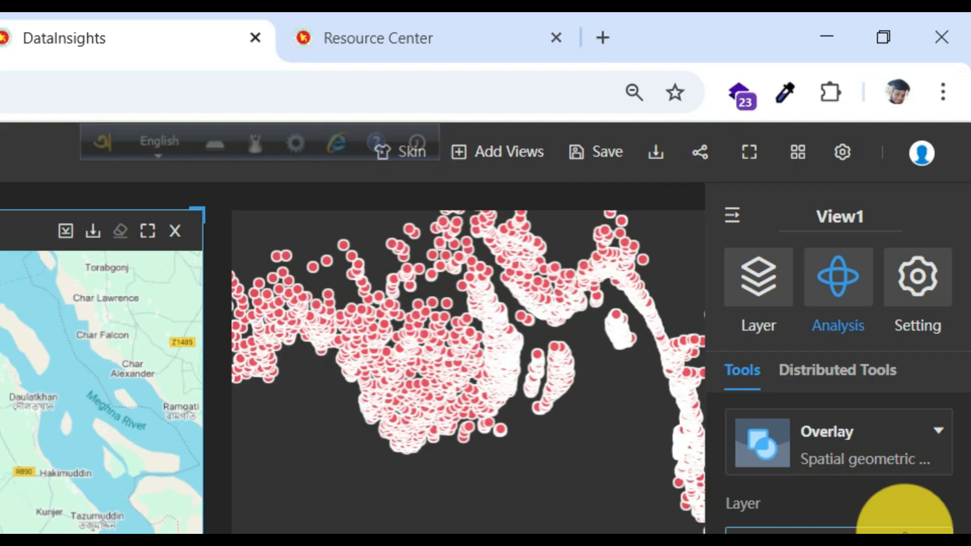
pyautogui.click(901, 537)
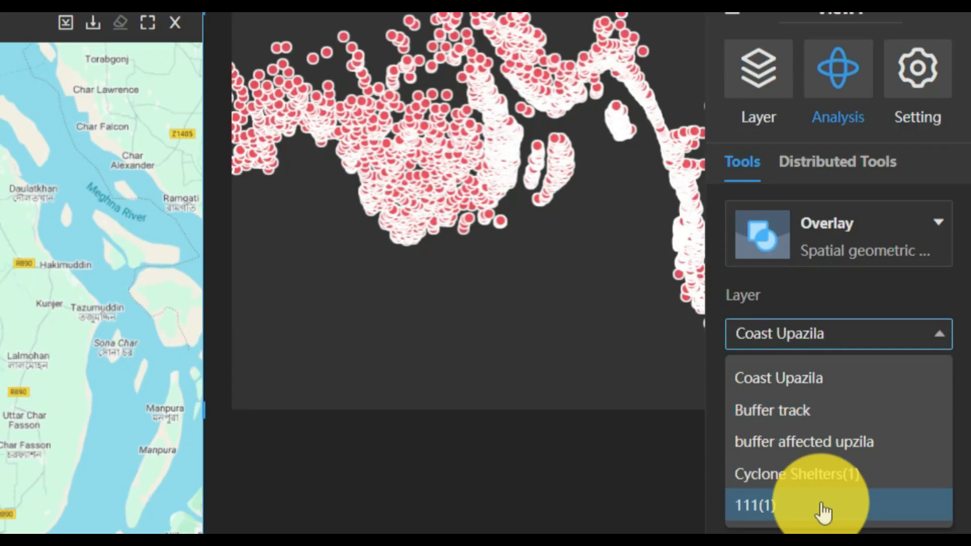
pyautogui.click(825, 472)
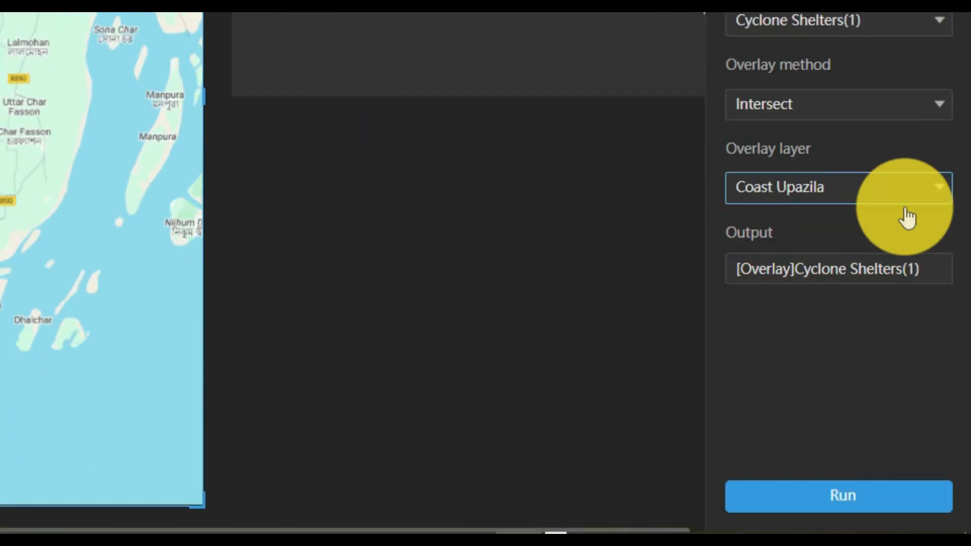
pyautogui.click(895, 200)
pyautogui.click(796, 299)
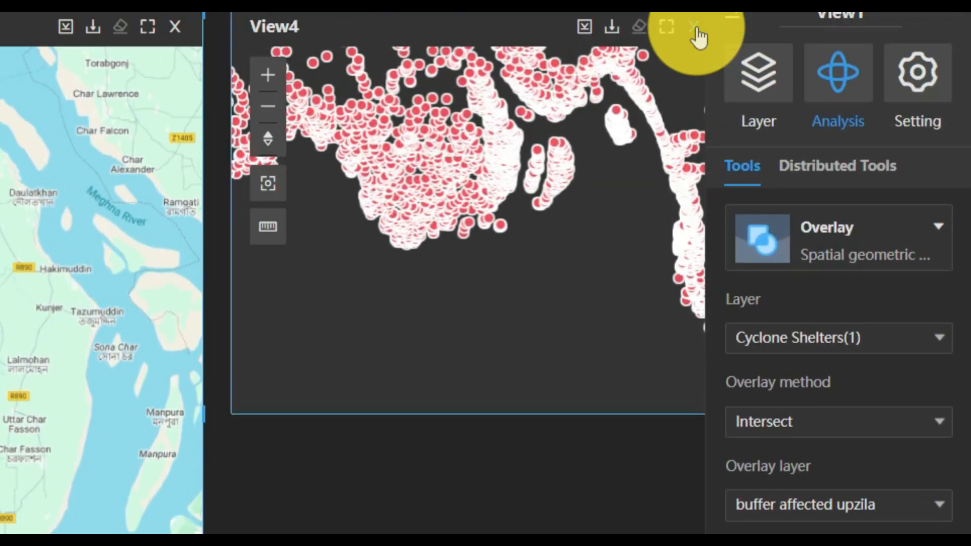
# Close View4 and return to the layer settings of View1.
pyautogui.click(694, 33)
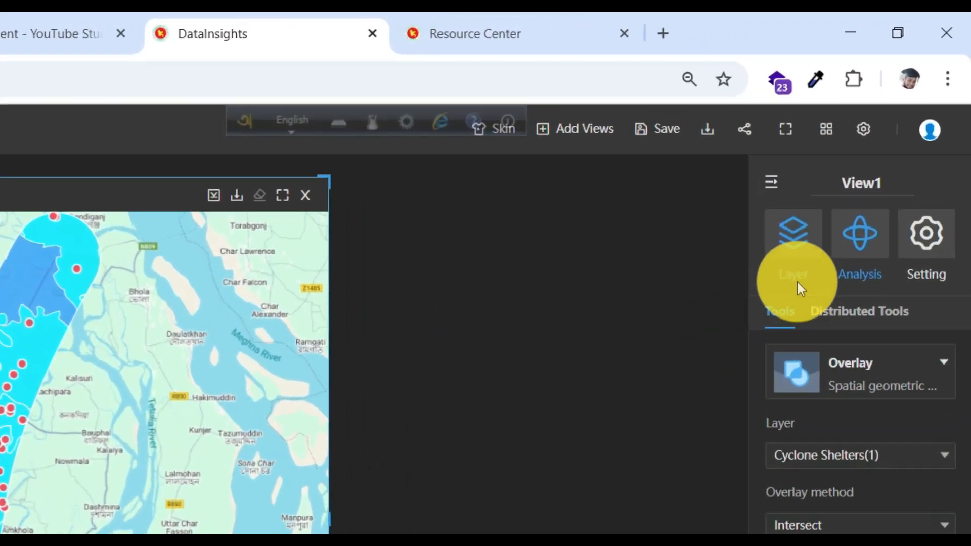
pyautogui.click(797, 281)
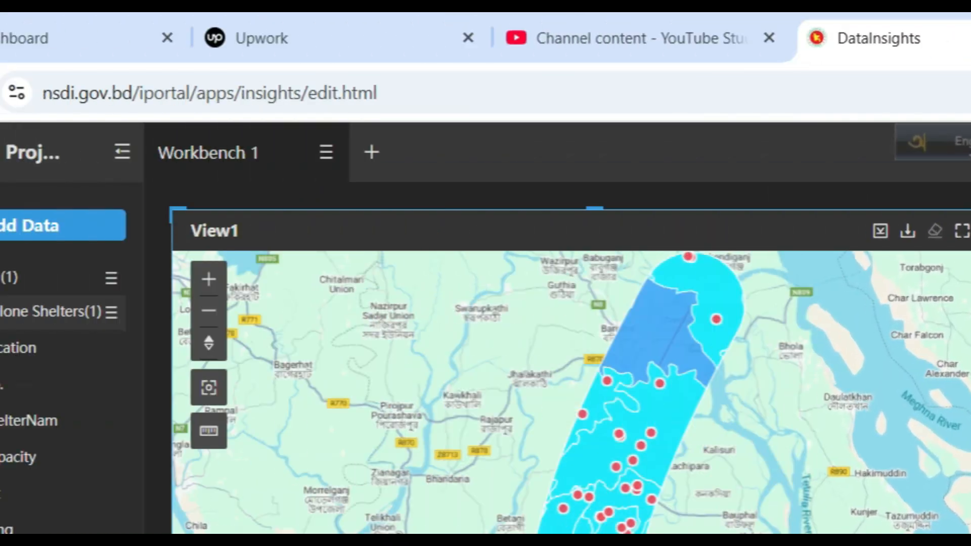
# Create histograms of the Capacity field from 111(1) and the TOTAL_POP field from buffer affected upzila.
pyautogui.click(88, 278)
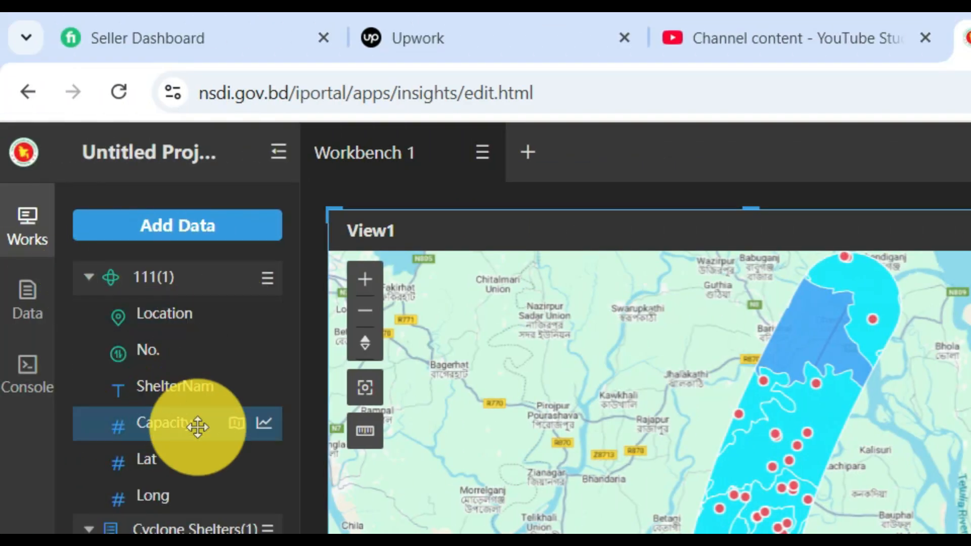
pyautogui.click(264, 424)
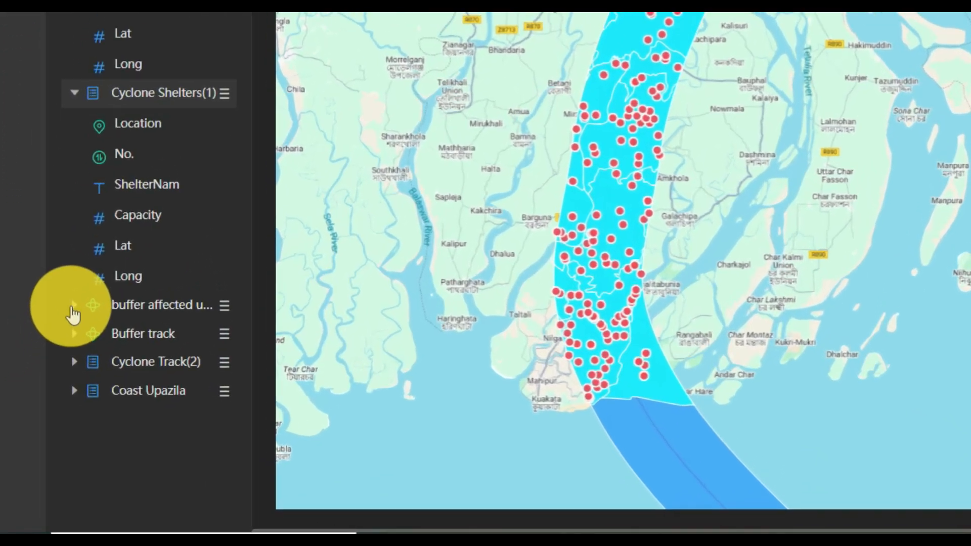
pyautogui.click(44, 397)
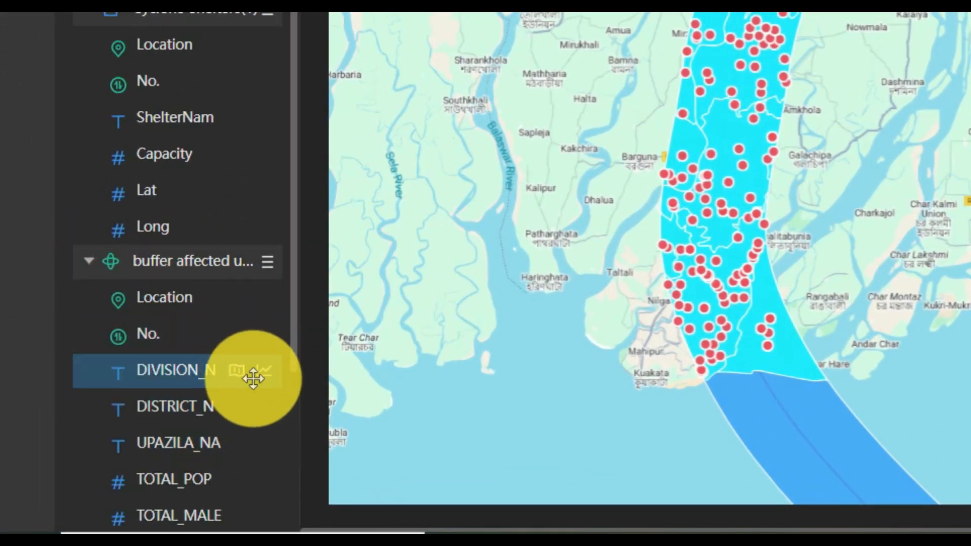
pyautogui.moveTo(182, 479); pyautogui.dragTo(564, 278)
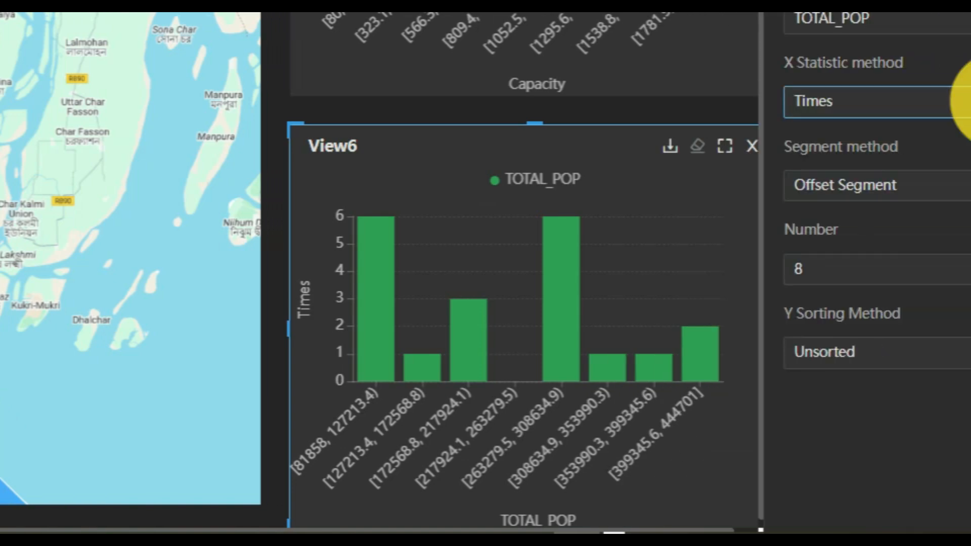
pyautogui.click(941, 109)
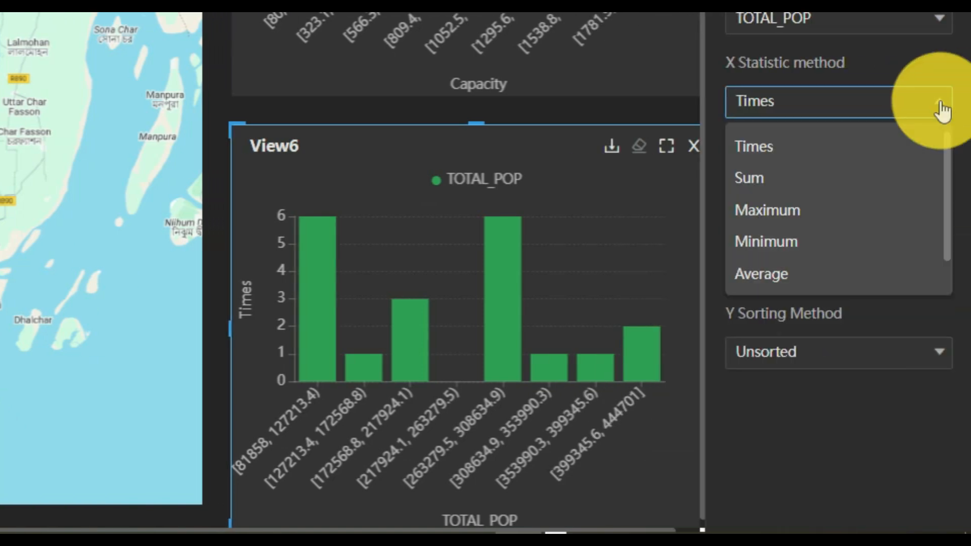
pyautogui.click(942, 108)
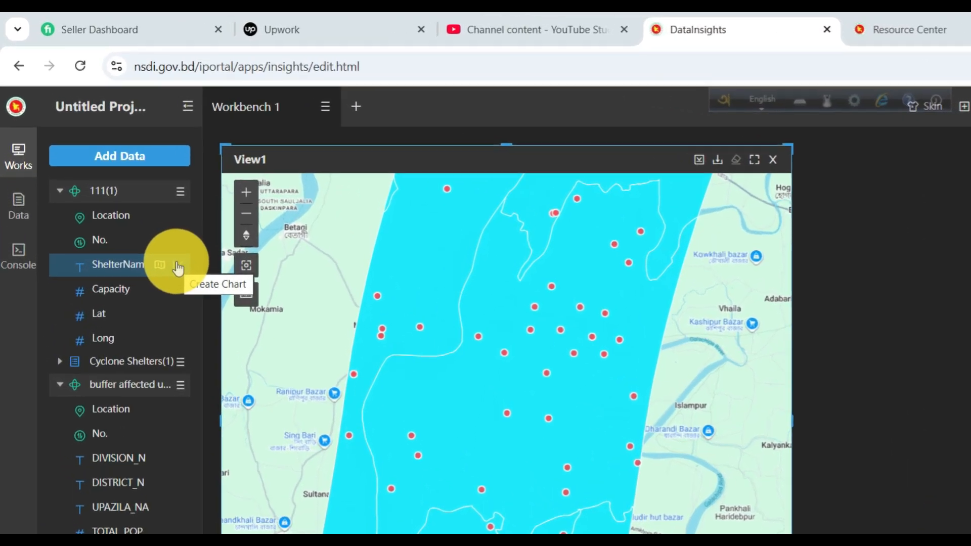
# Create a chart of the ShelterNam field from 111(1) and change its type to Bar chart.
pyautogui.click(132, 200)
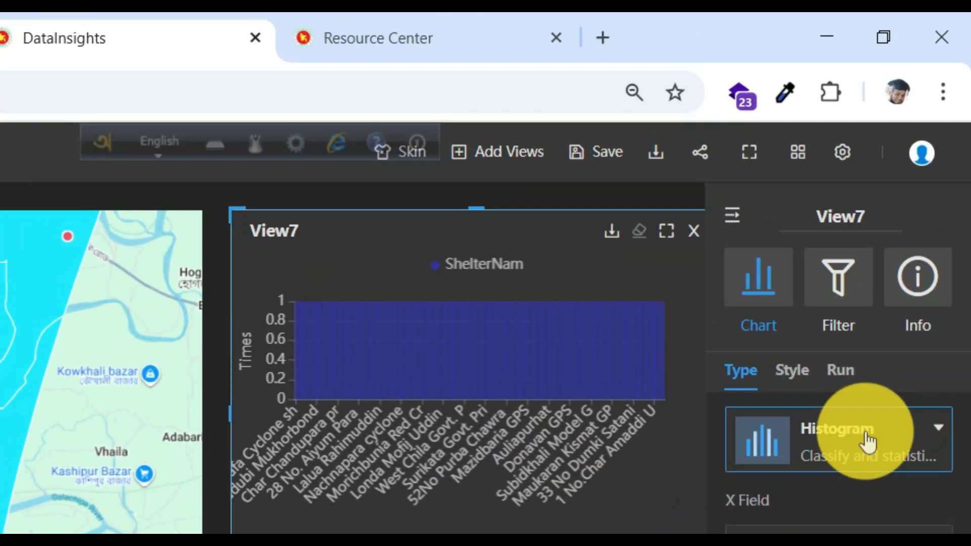
pyautogui.click(867, 441)
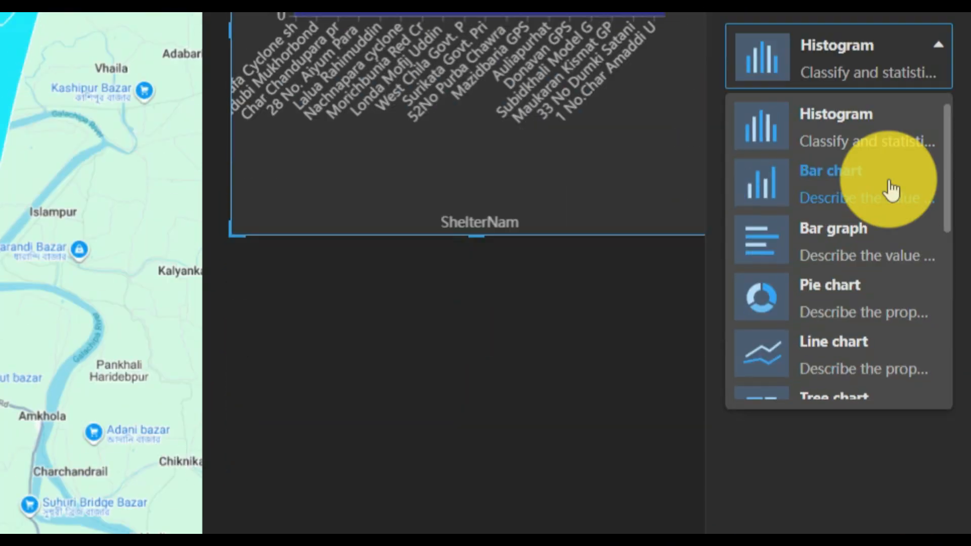
pyautogui.click(888, 190)
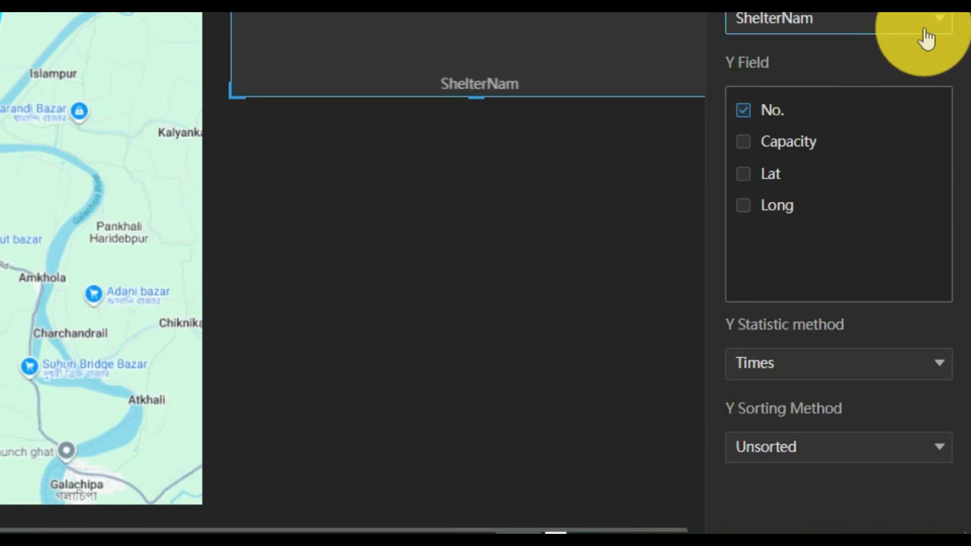
# Plot Capacity instead of No. as the bar chart's Y field, with ShelterNam as the X field.
pyautogui.click(741, 113)
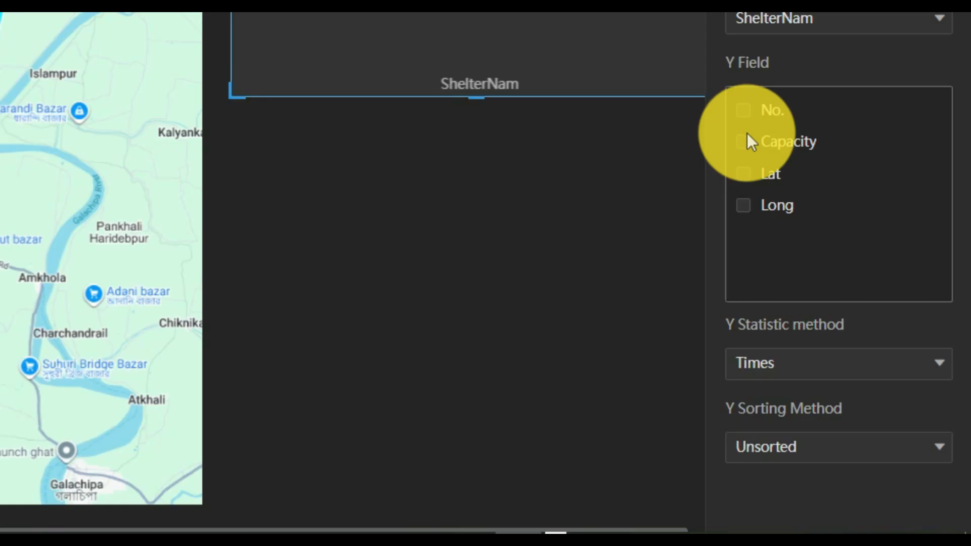
pyautogui.click(743, 141)
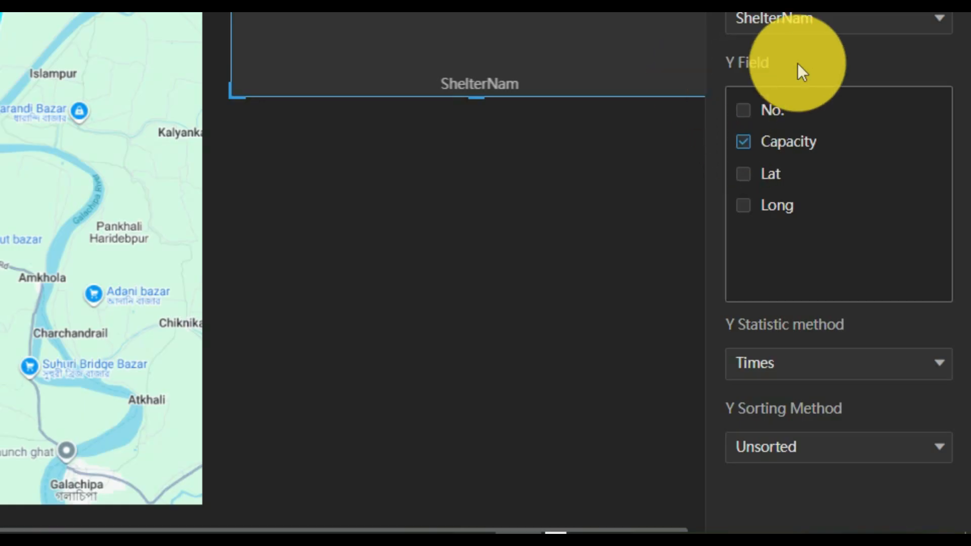
pyautogui.click(929, 387)
pyautogui.click(929, 387)
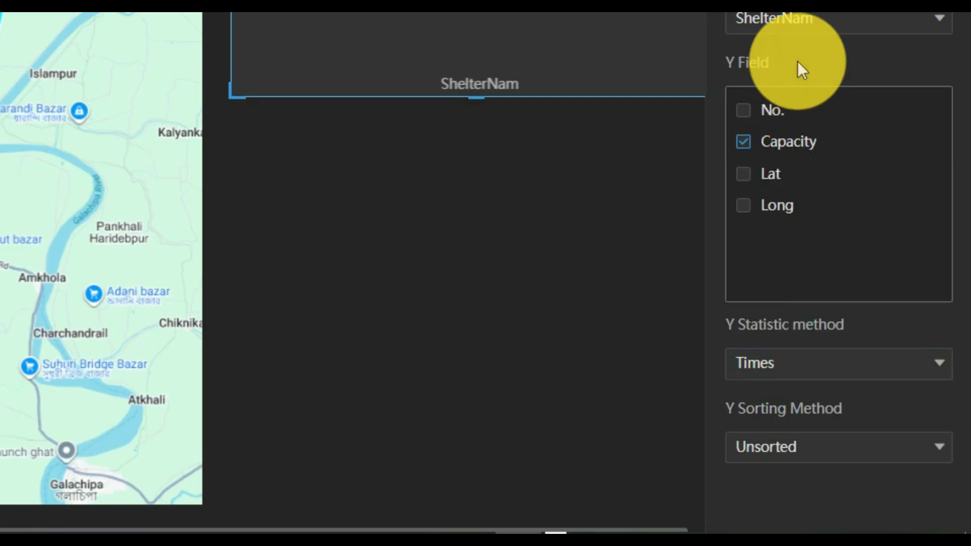
pyautogui.click(846, 19)
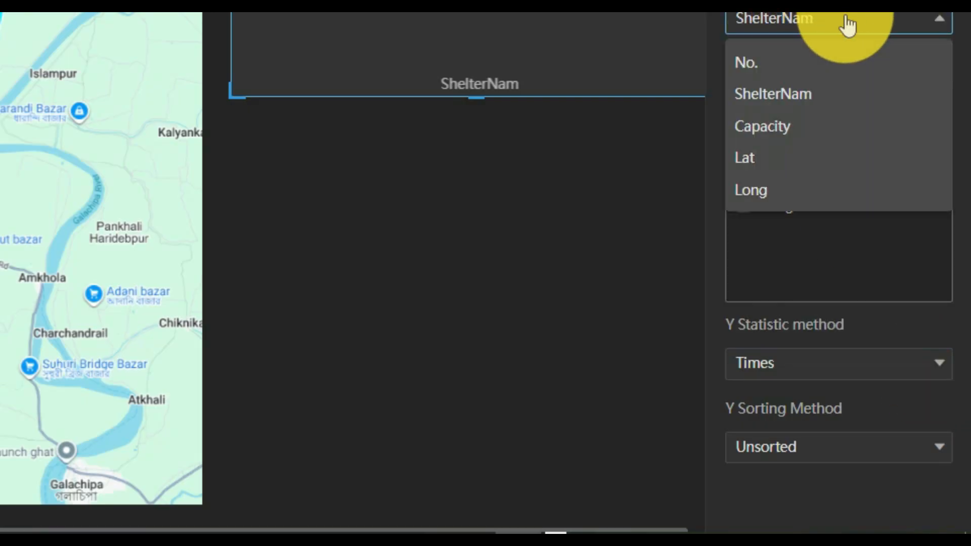
pyautogui.click(808, 94)
pyautogui.click(938, 23)
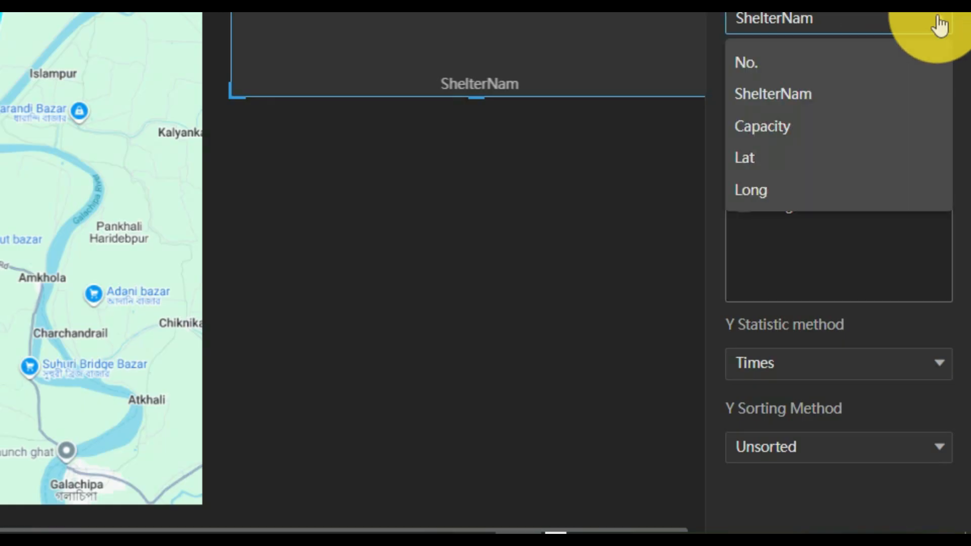
pyautogui.click(769, 97)
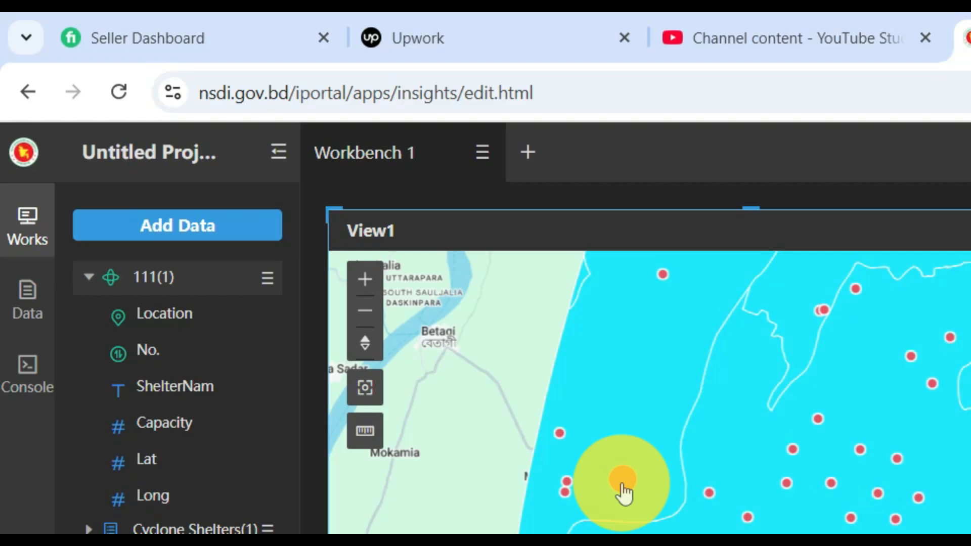
# Select the Mirzaganj GPS shelter point on the View1 map and read through its attributes.
pyautogui.click(623, 484)
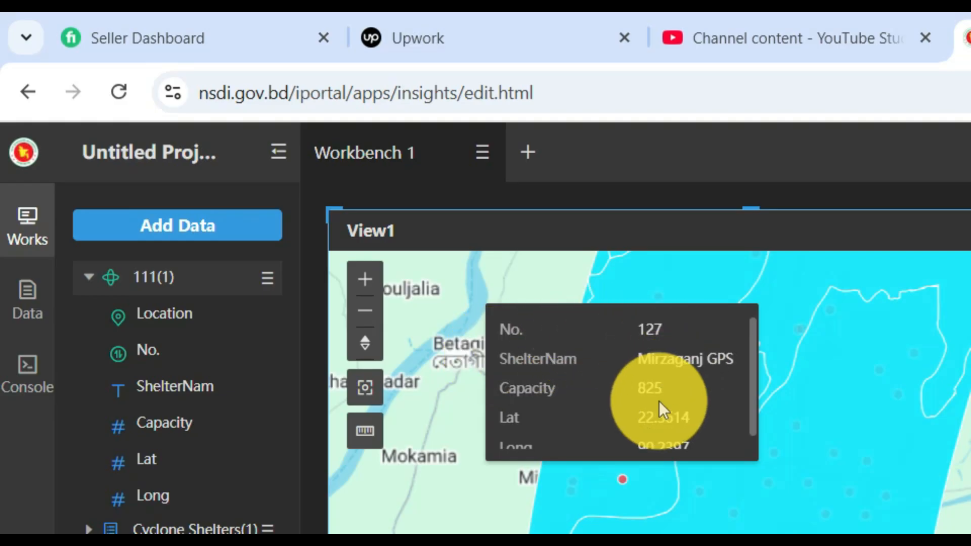
pyautogui.scroll(-1, 659, 405)
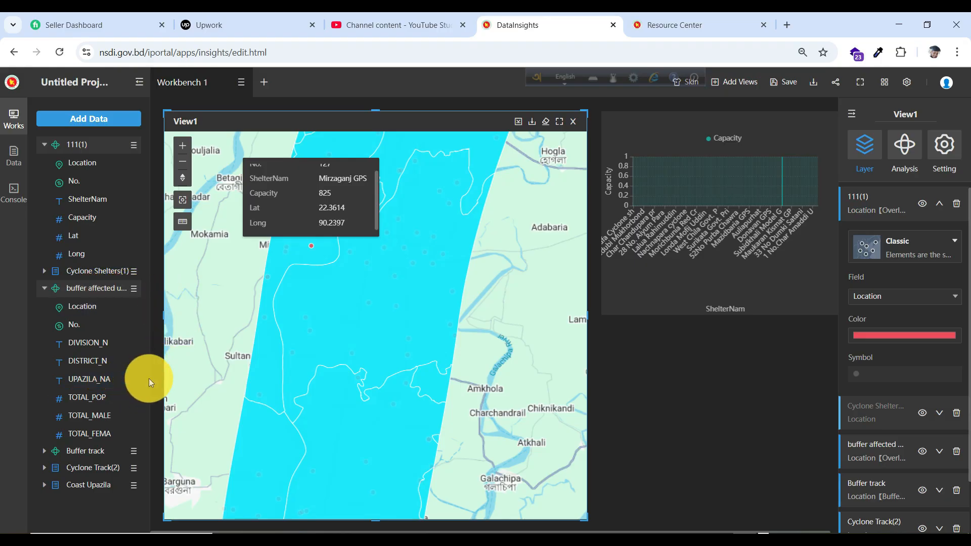
# Create a bar chart of UPAZILA_NA from buffer affected upzila, plotting TOTAL_POP instead of No. as the Y field.
pyautogui.moveTo(132, 379)
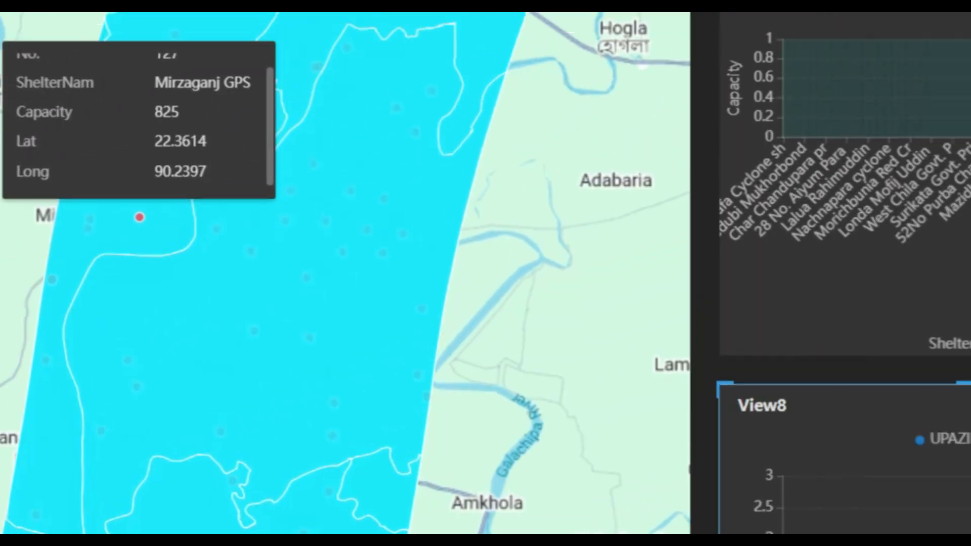
pyautogui.click(894, 431)
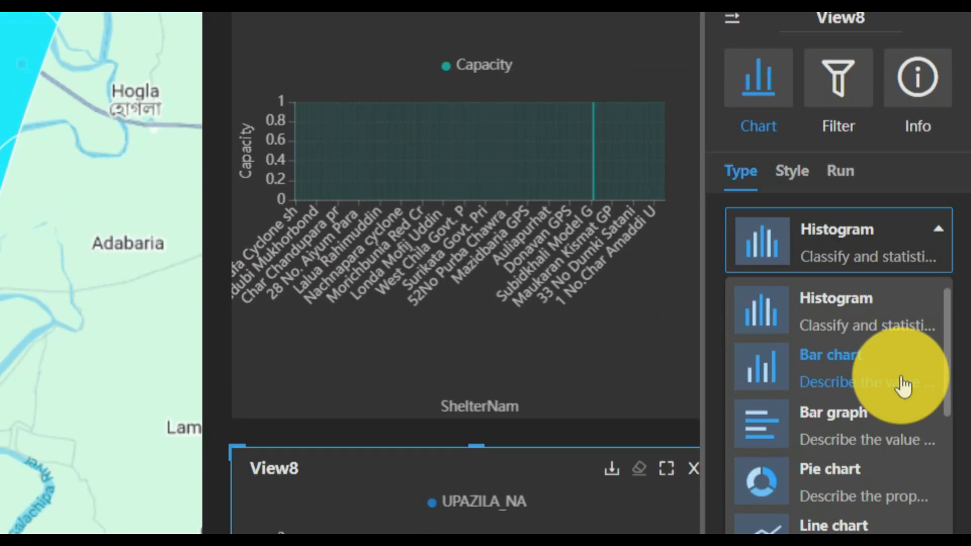
pyautogui.click(900, 380)
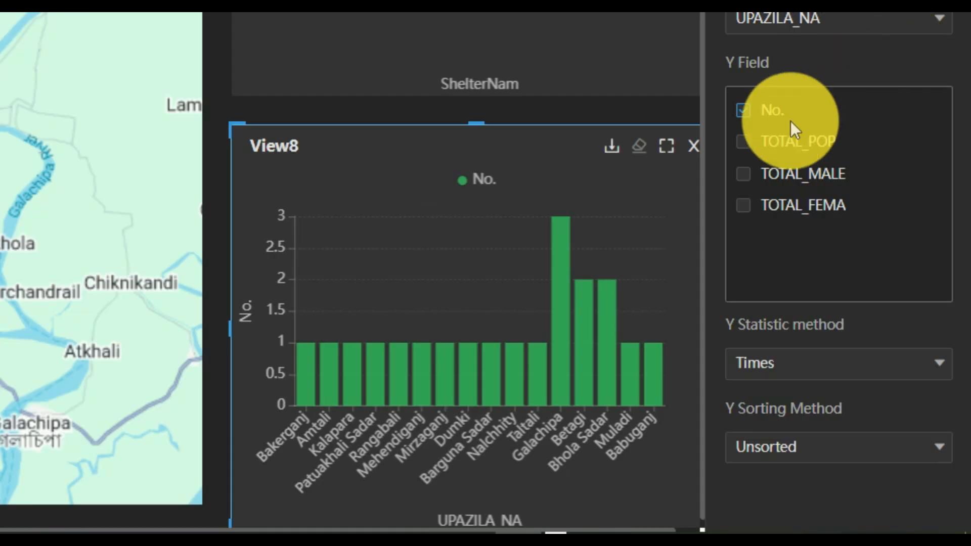
pyautogui.click(747, 141)
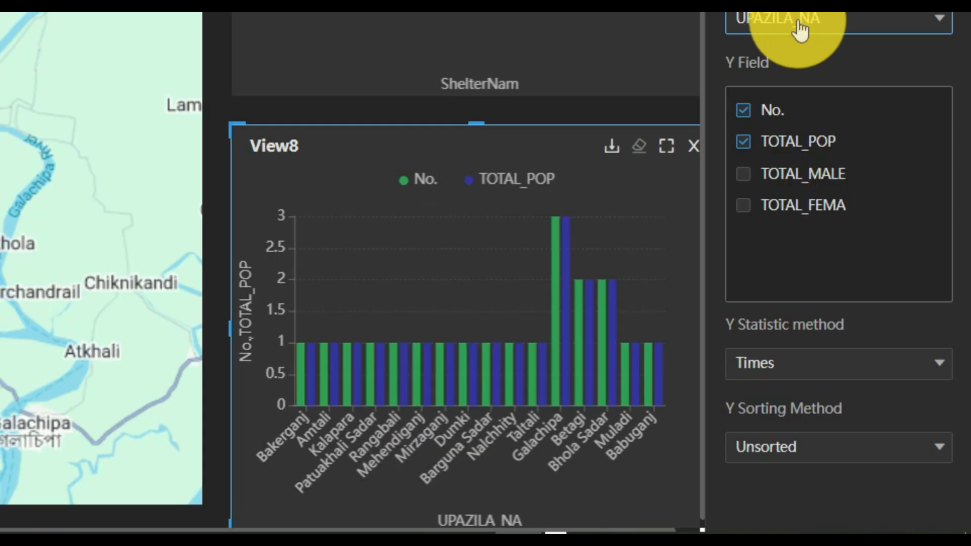
pyautogui.click(744, 111)
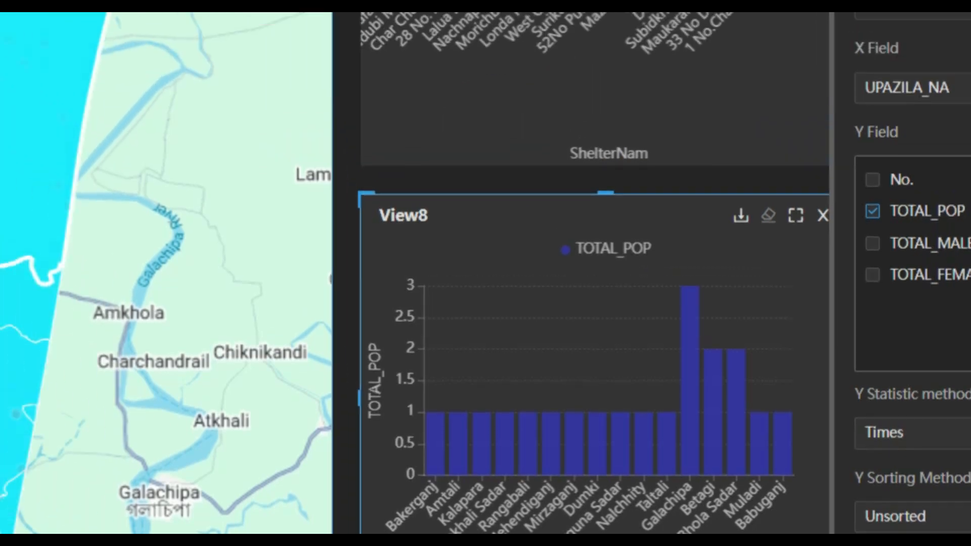
# Select Mirzaganj, its neighbouring upazilas and the Gilabania shelter point on the View1 map, and examine their attributes and the shelter capacity chart.
pyautogui.click(253, 306)
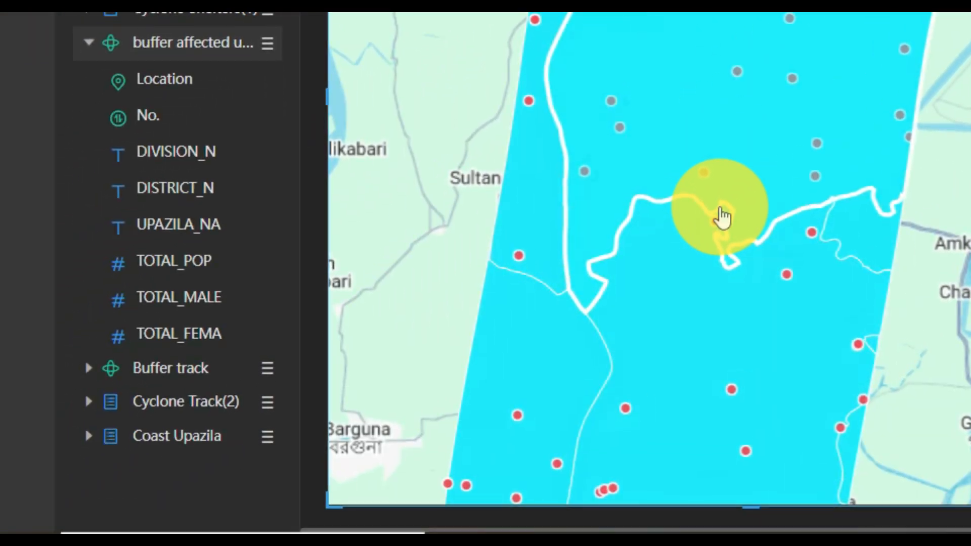
pyautogui.click(722, 218)
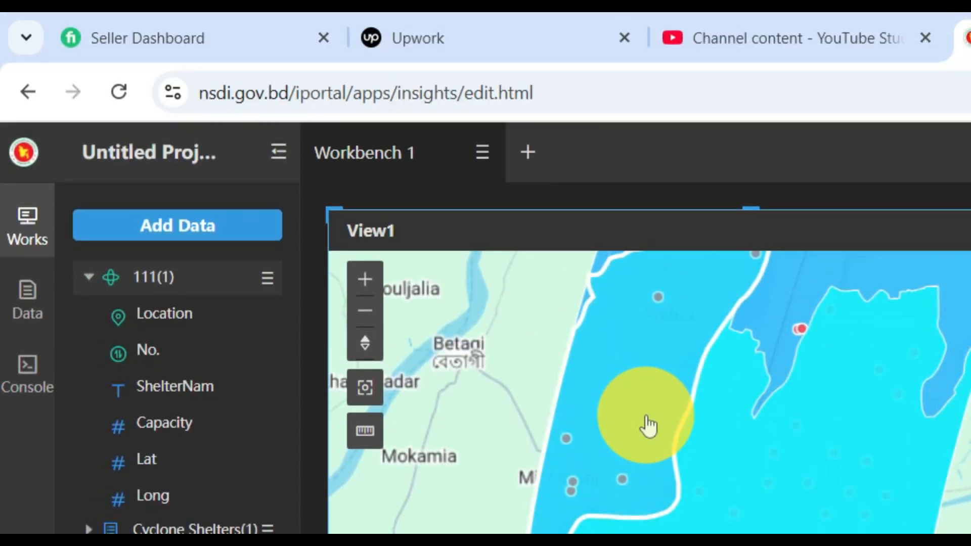
pyautogui.click(649, 426)
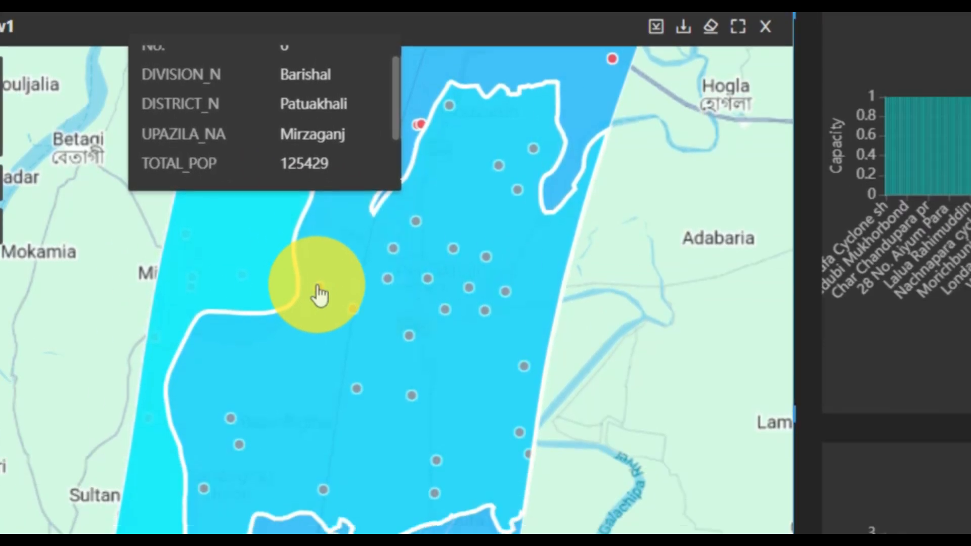
pyautogui.click(700, 492)
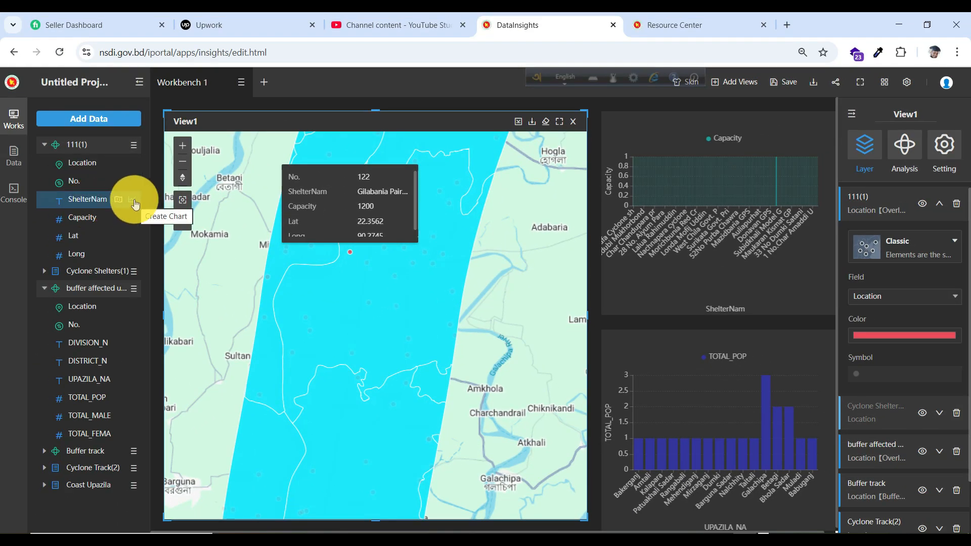
pyautogui.click(135, 204)
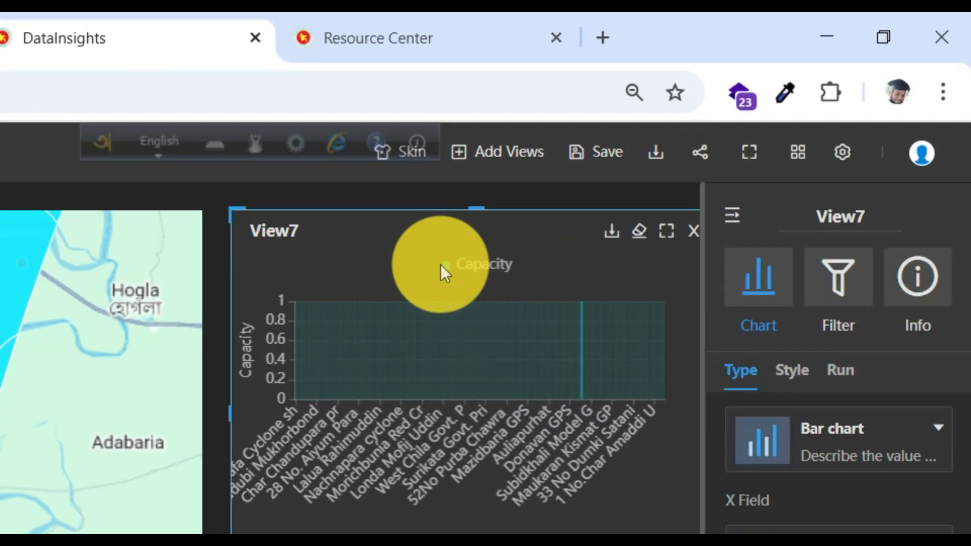
pyautogui.click(863, 440)
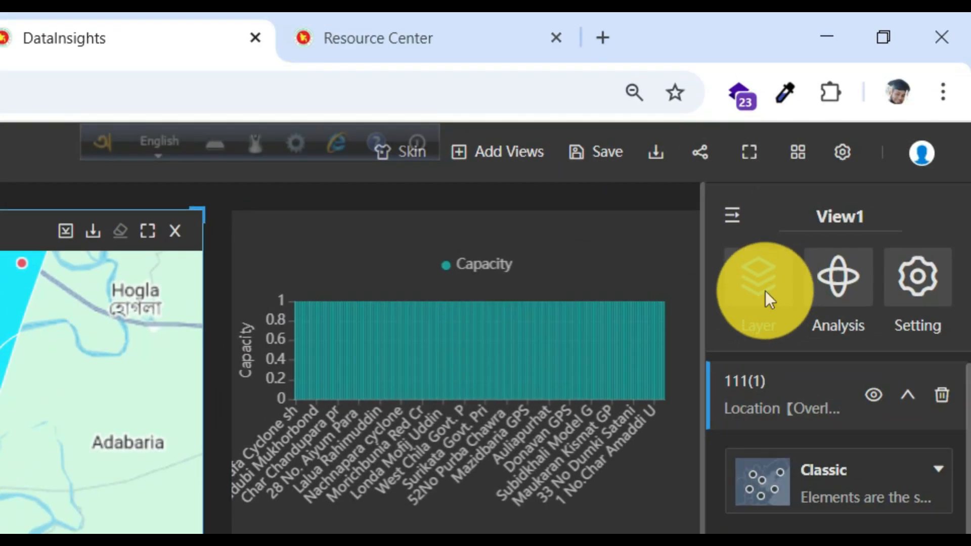
# Set up an overlay analysis on View1 using the Intersect method, with Cyclone Shelters(1) as source and buffer affected upzila as overlay layer.
pyautogui.click(847, 307)
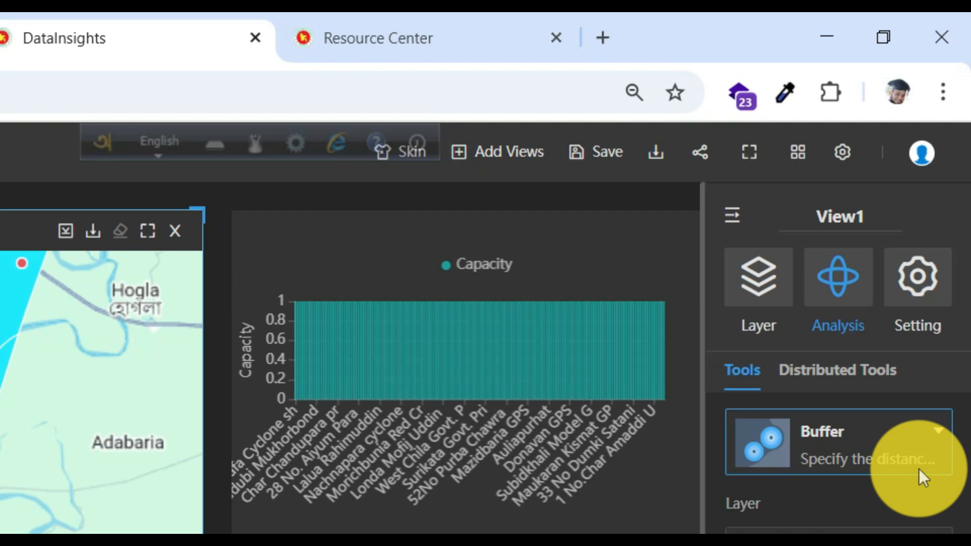
pyautogui.click(869, 456)
pyautogui.click(889, 467)
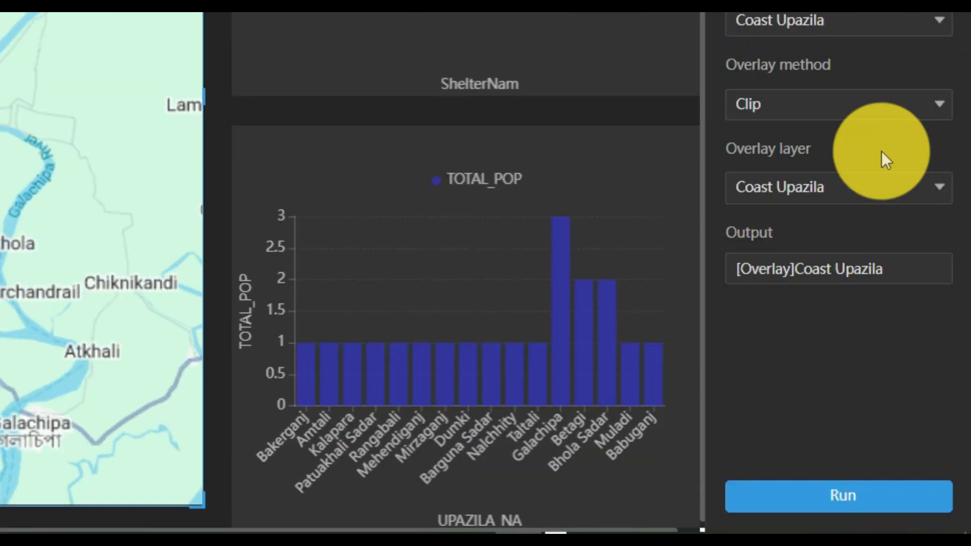
pyautogui.click(909, 110)
pyautogui.click(821, 245)
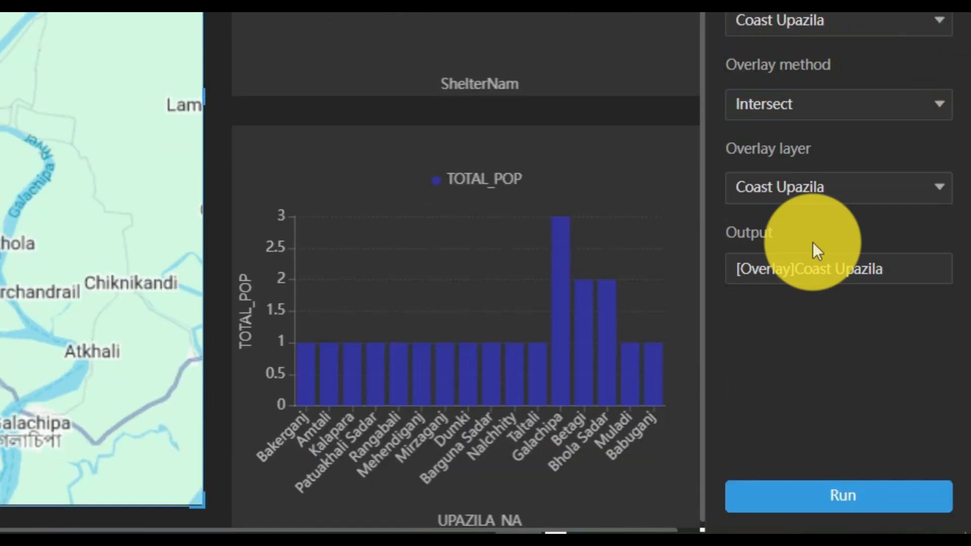
pyautogui.click(894, 25)
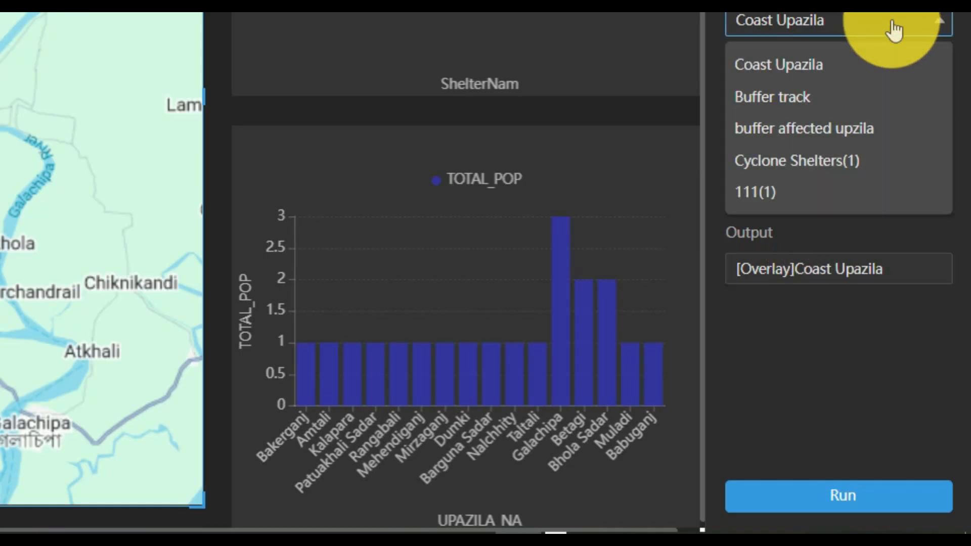
pyautogui.click(837, 161)
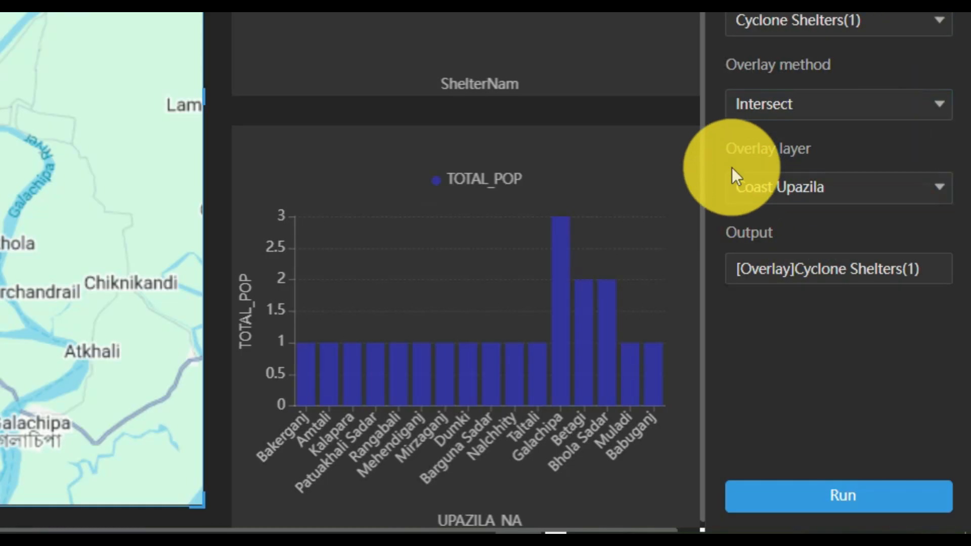
pyautogui.click(841, 210)
pyautogui.click(825, 295)
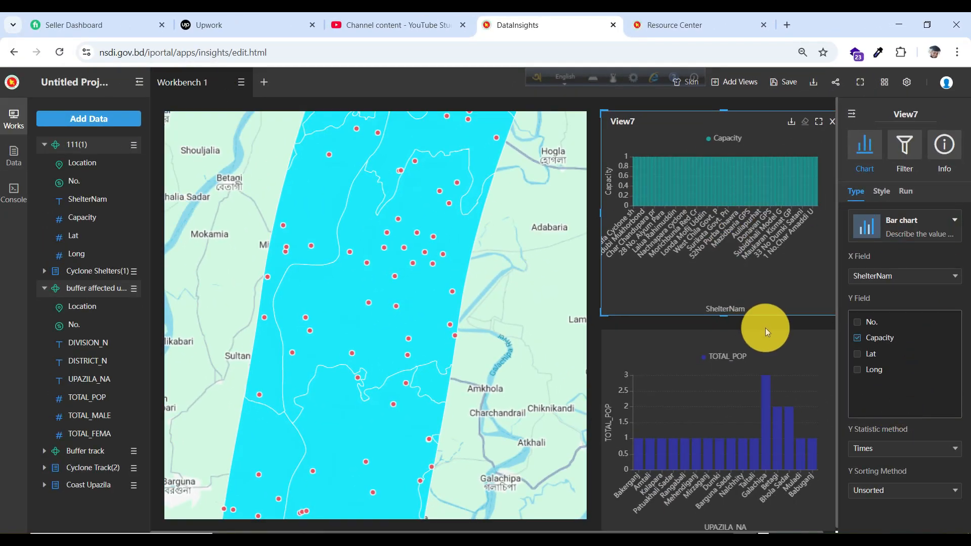
# Examine the Dumki bar in the TOTAL_POP chart of the affected upazilas.
pyautogui.moveTo(719, 422)
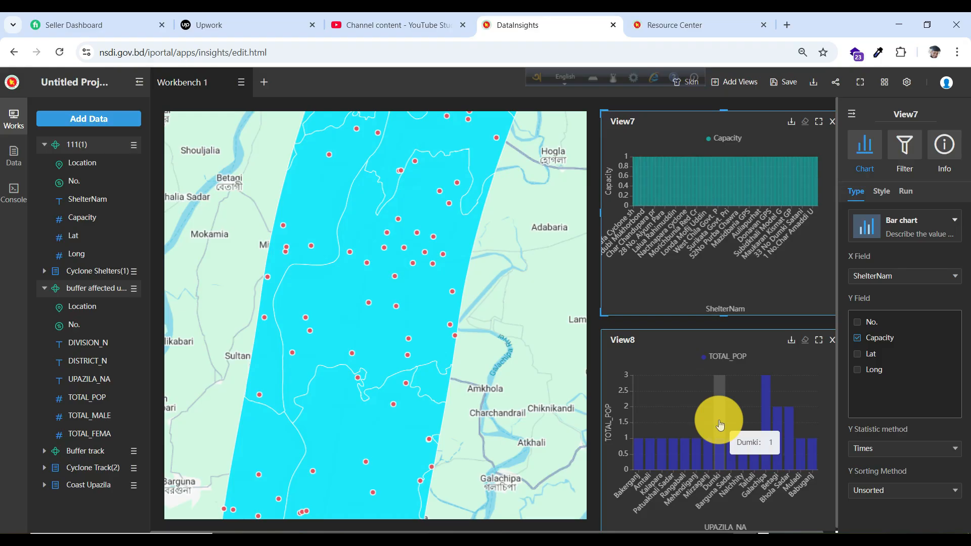